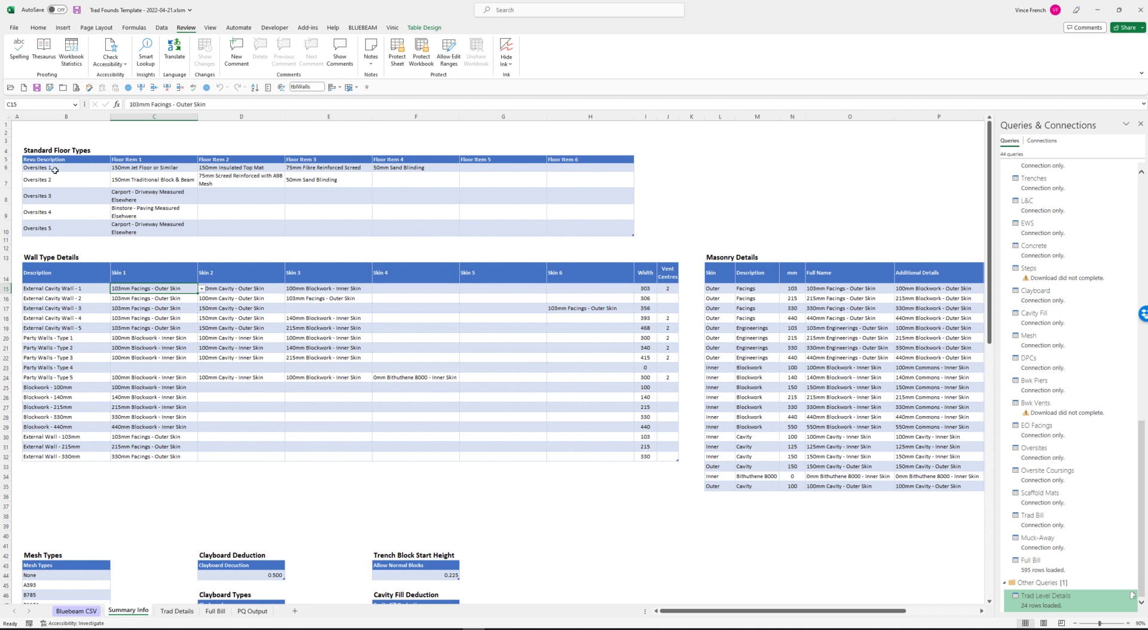
Check the floor build-up entries for Oversites 1 and 2 and the skins of External Cavity Wall - 1
click(180, 175)
click(243, 174)
click(308, 168)
click(404, 167)
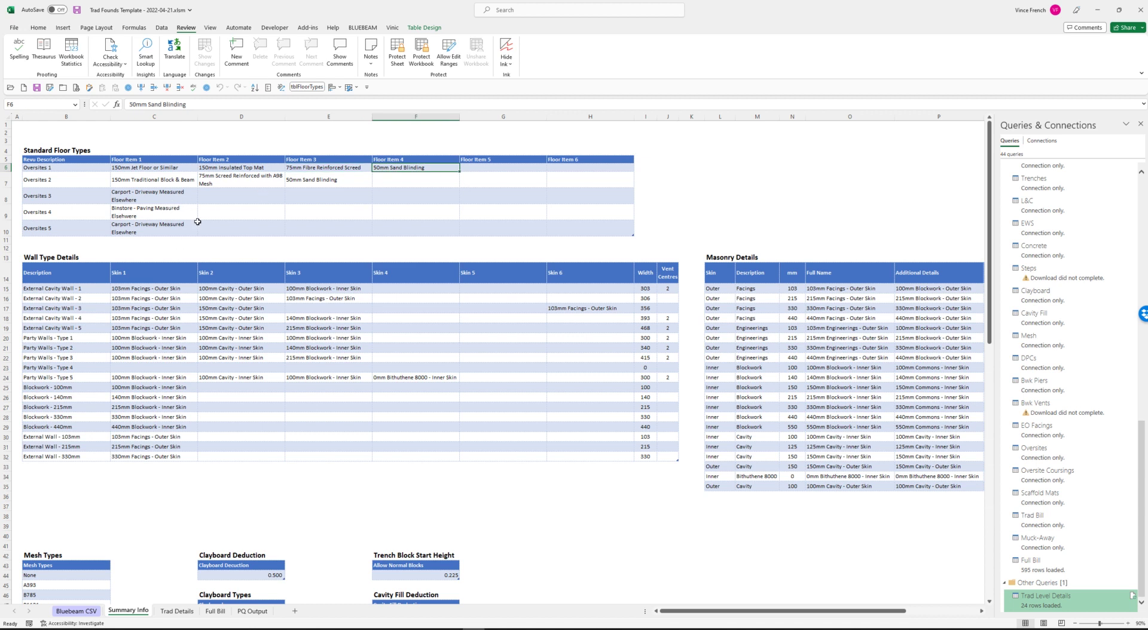
scroll(127, 302, down, 1)
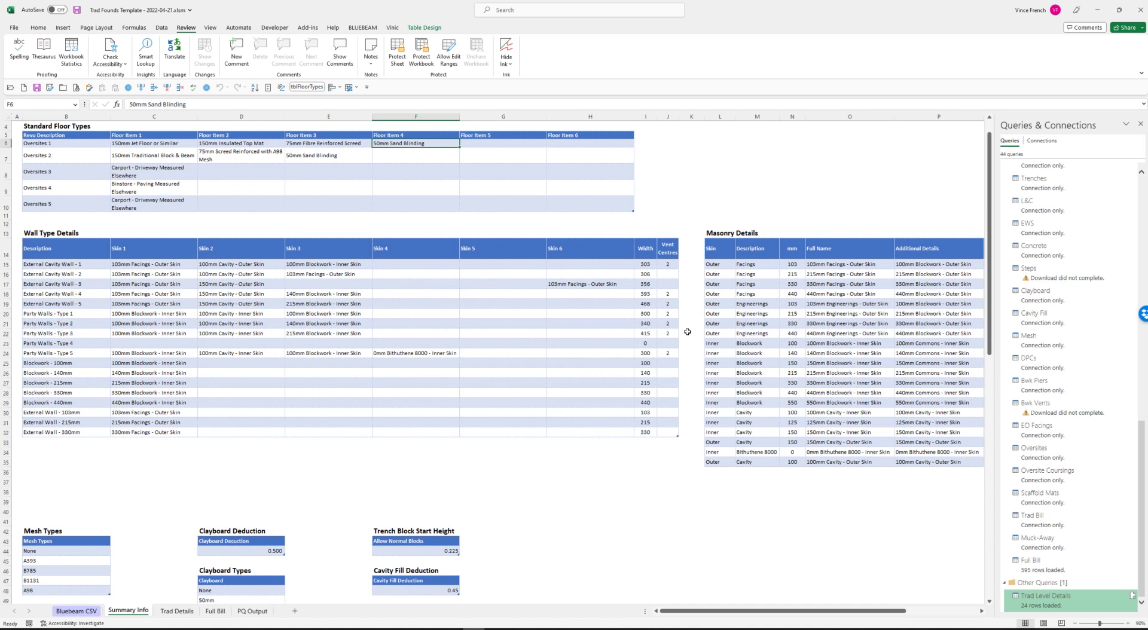
click(151, 266)
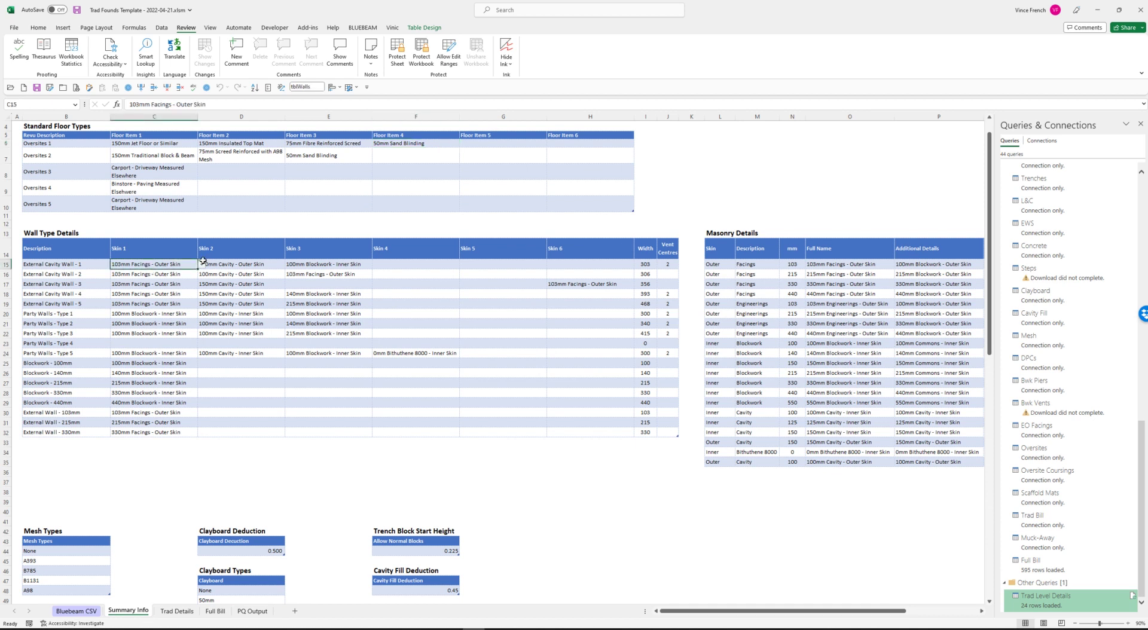
click(241, 265)
click(92, 265)
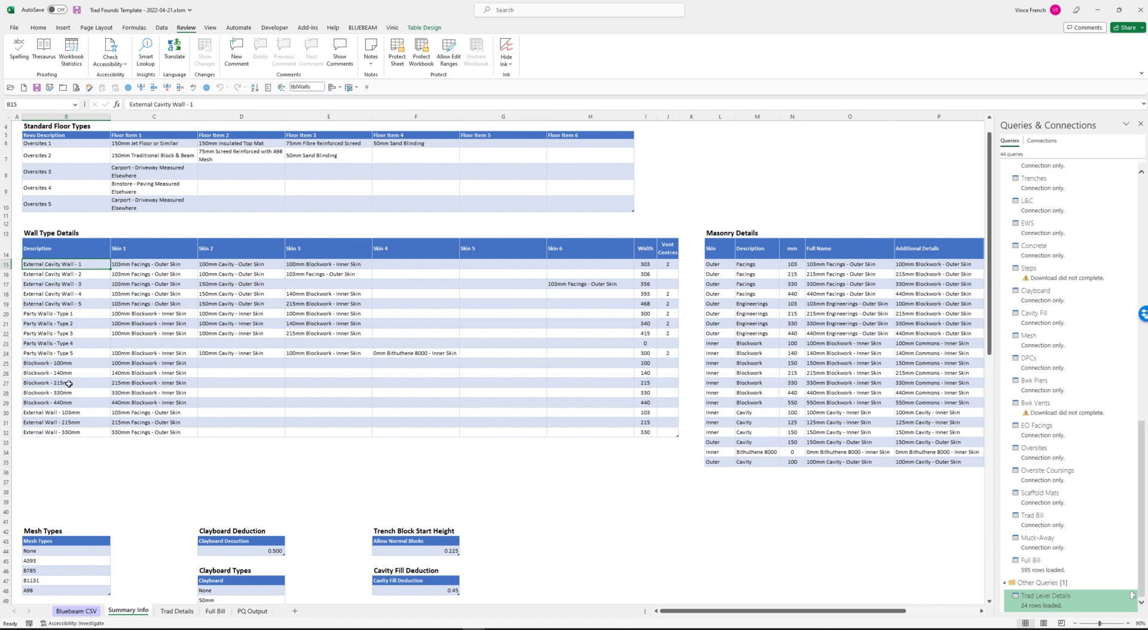
click(170, 264)
click(238, 264)
click(310, 266)
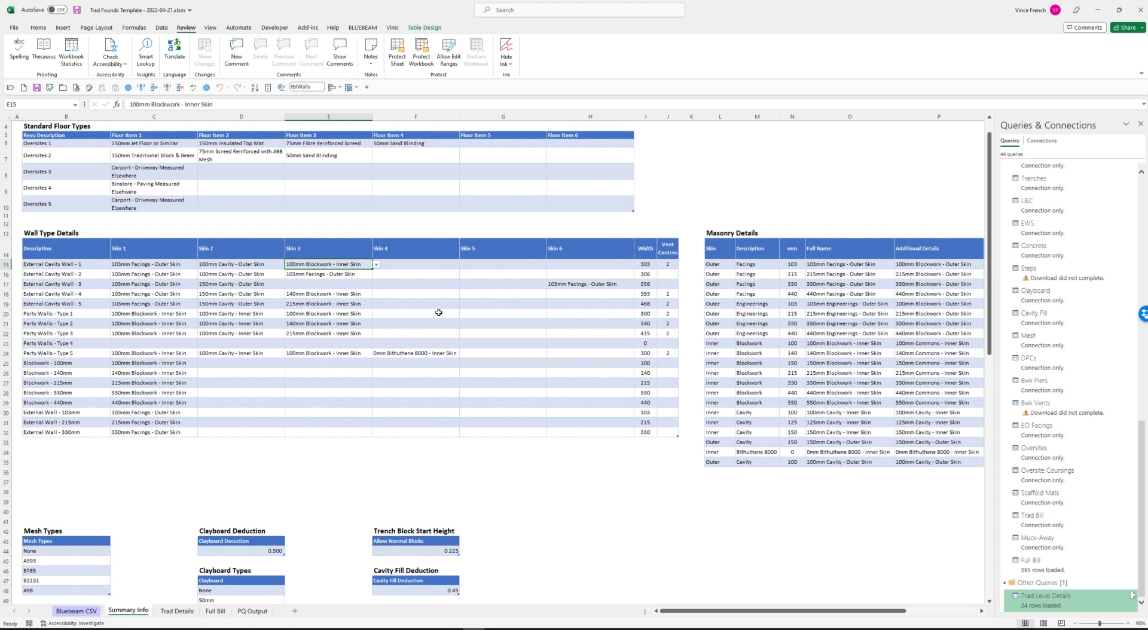
Open the Trad Details sheet and scroll across to its right-hand columns
scroll(438, 313, down, 1)
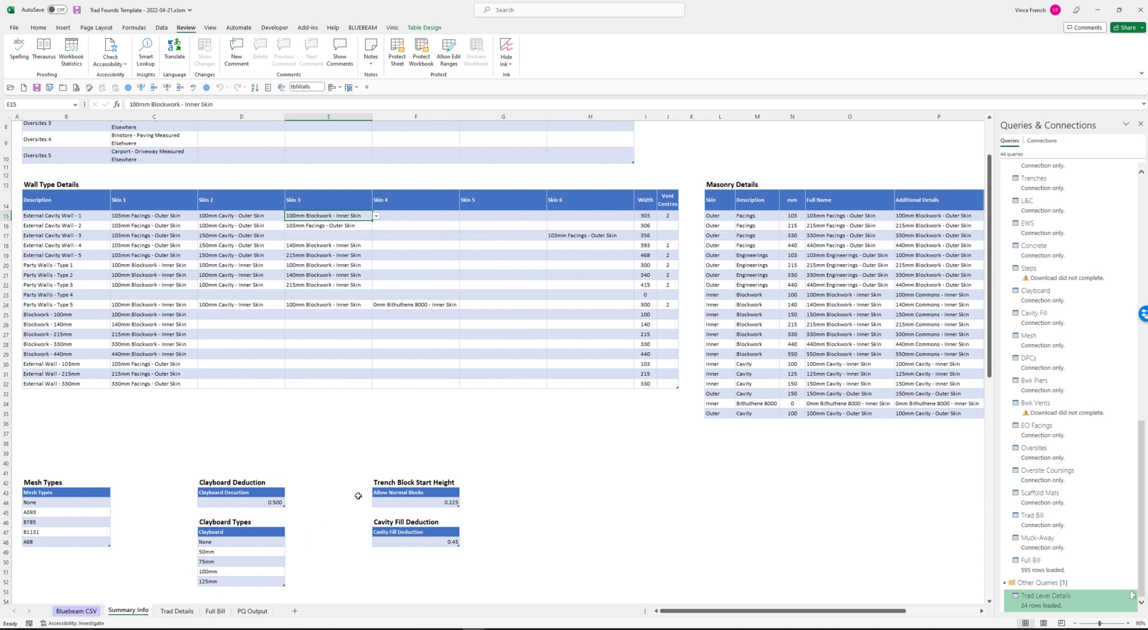
scroll(338, 409, up, 2)
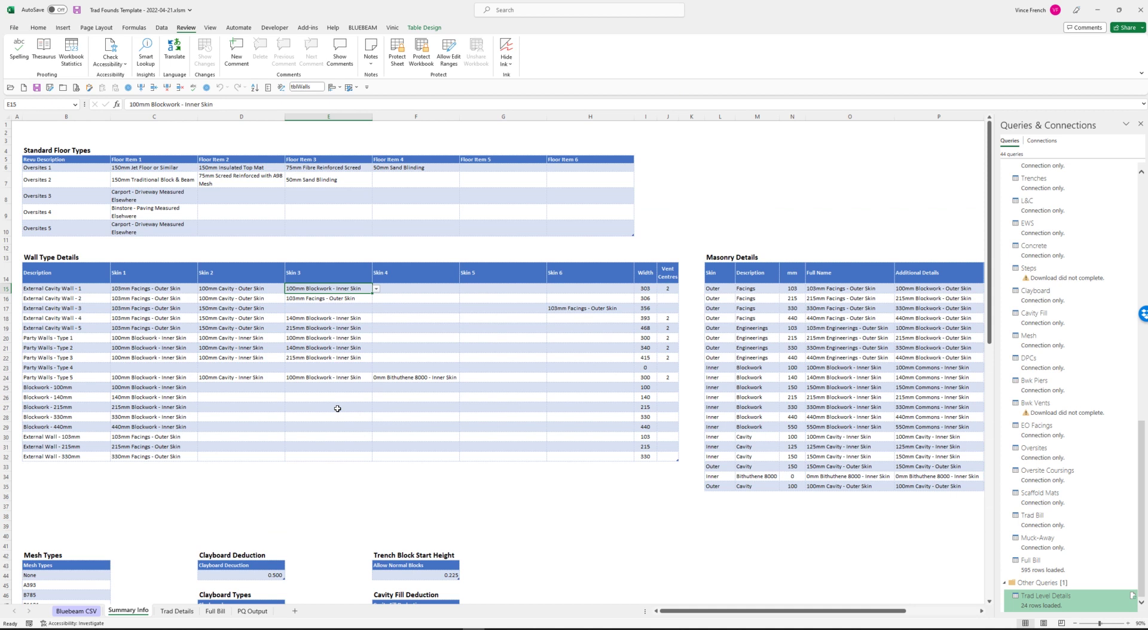
click(180, 612)
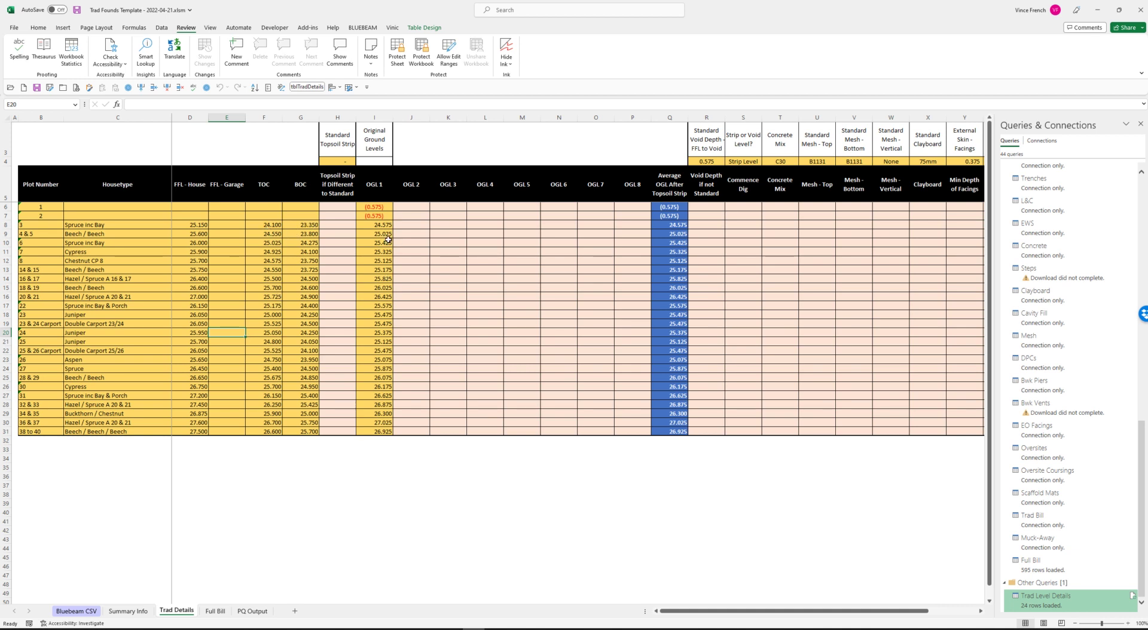
drag(771, 611, 838, 614)
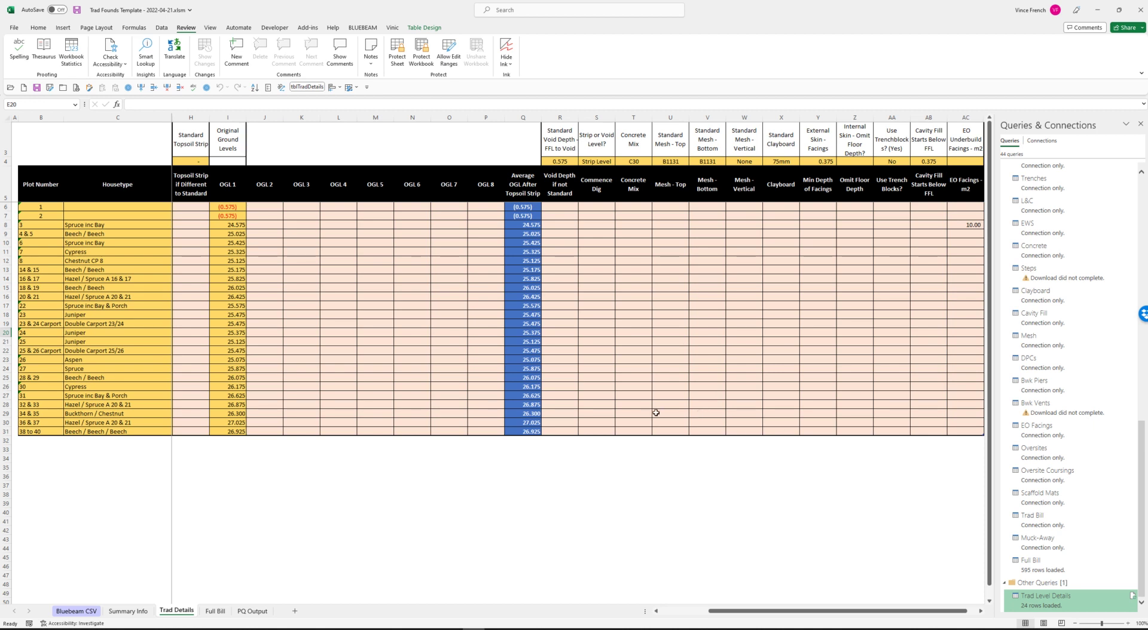
Review the Full Bill sheet's per-plot quantities, then switch to the foundation drawing in Bluebeam
click(213, 611)
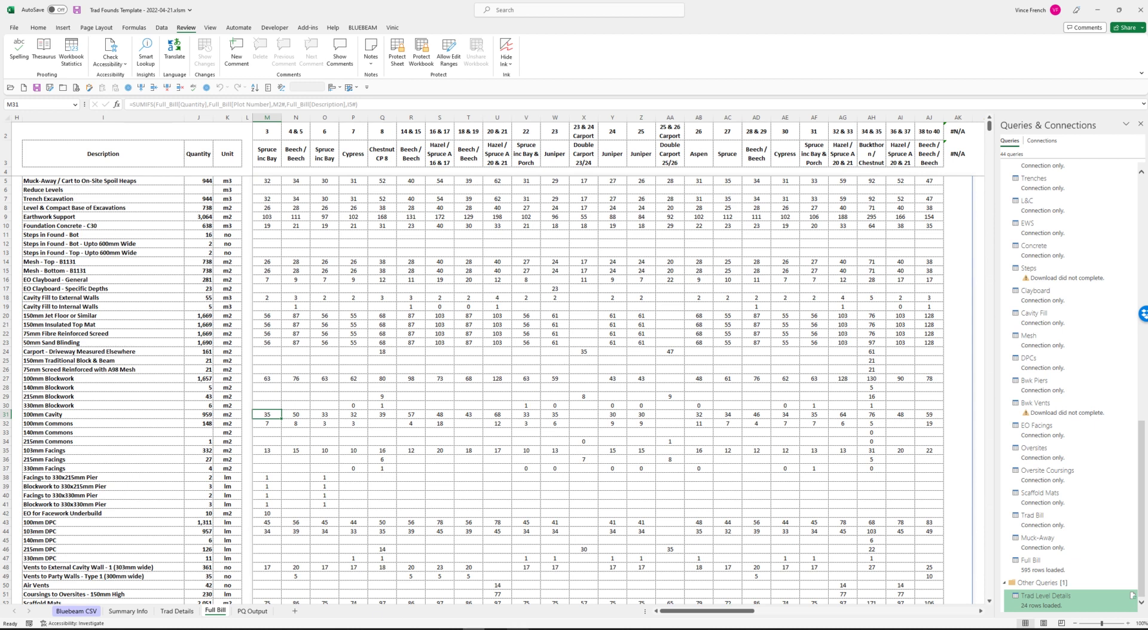
mouse_move(496, 628)
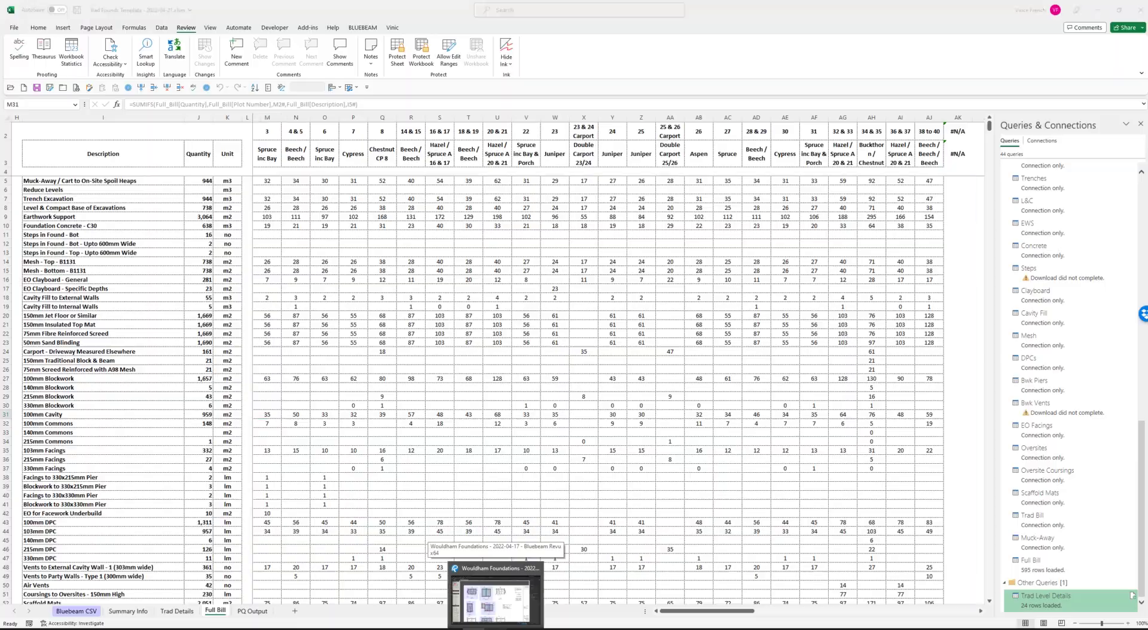
click(496, 604)
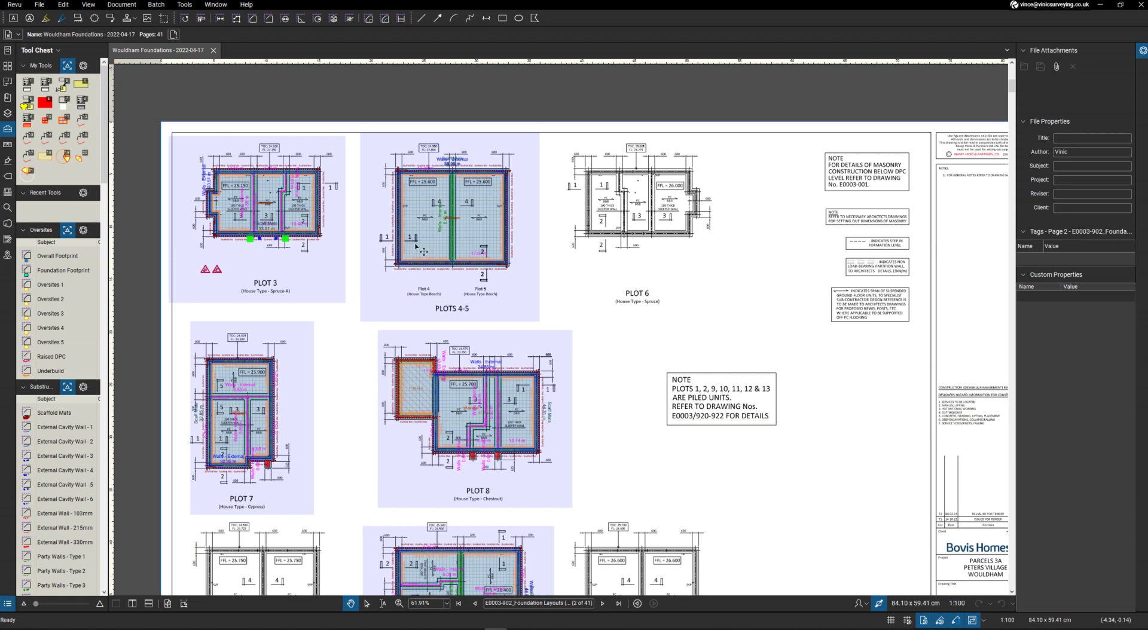
Zoom to Plot 6 and add a new space 'V' outlining its area
scroll(721, 177, up, 2)
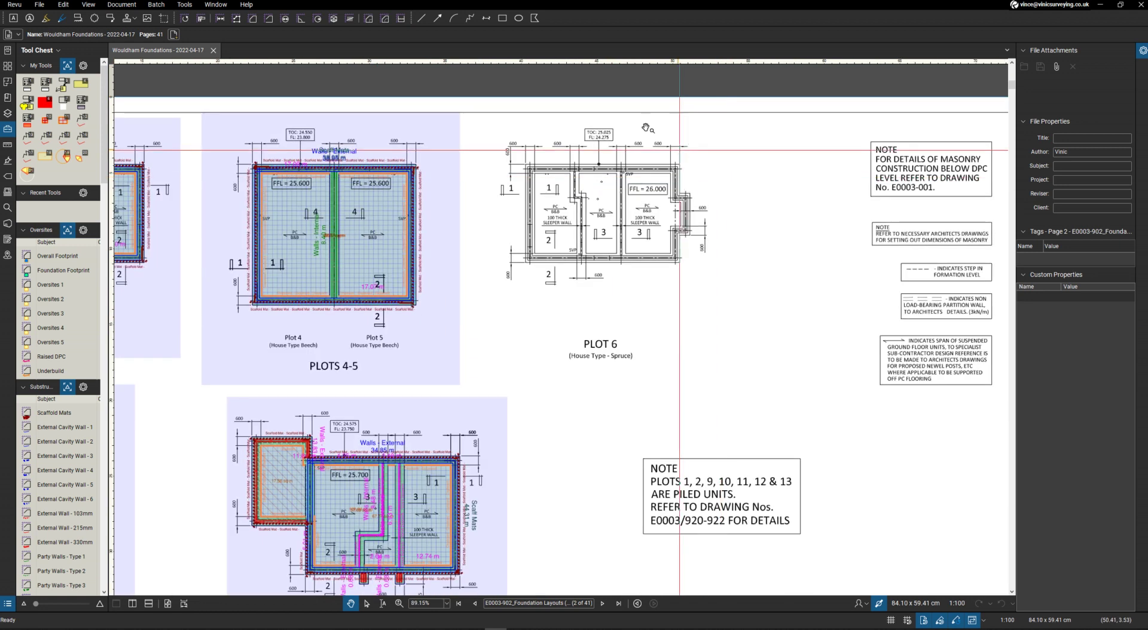
scroll(590, 110, up, 2)
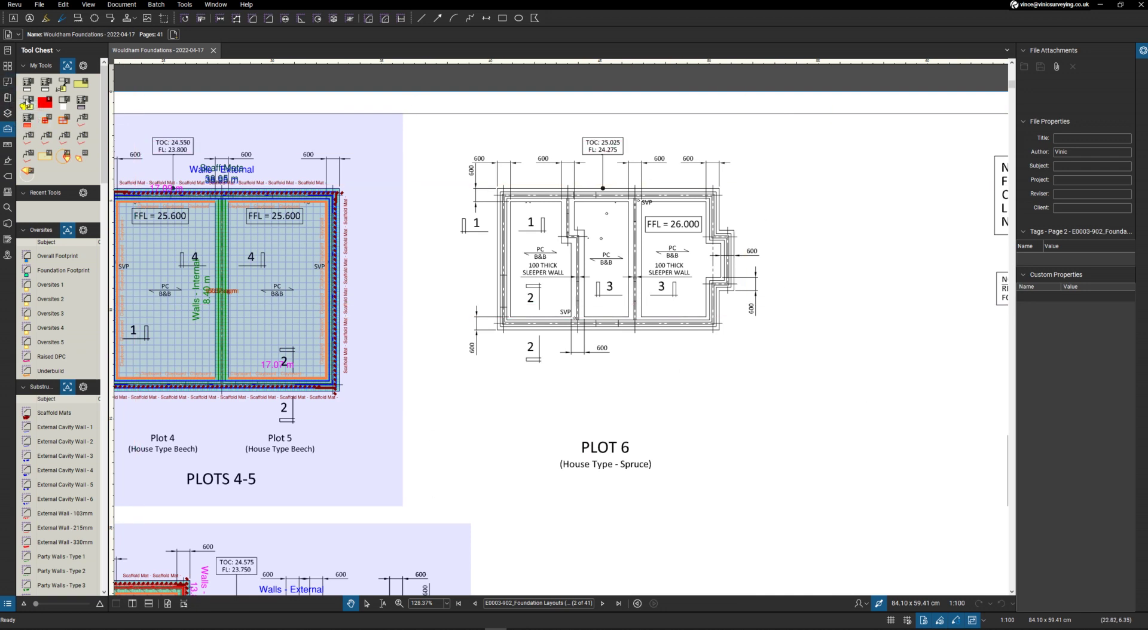
click(8, 83)
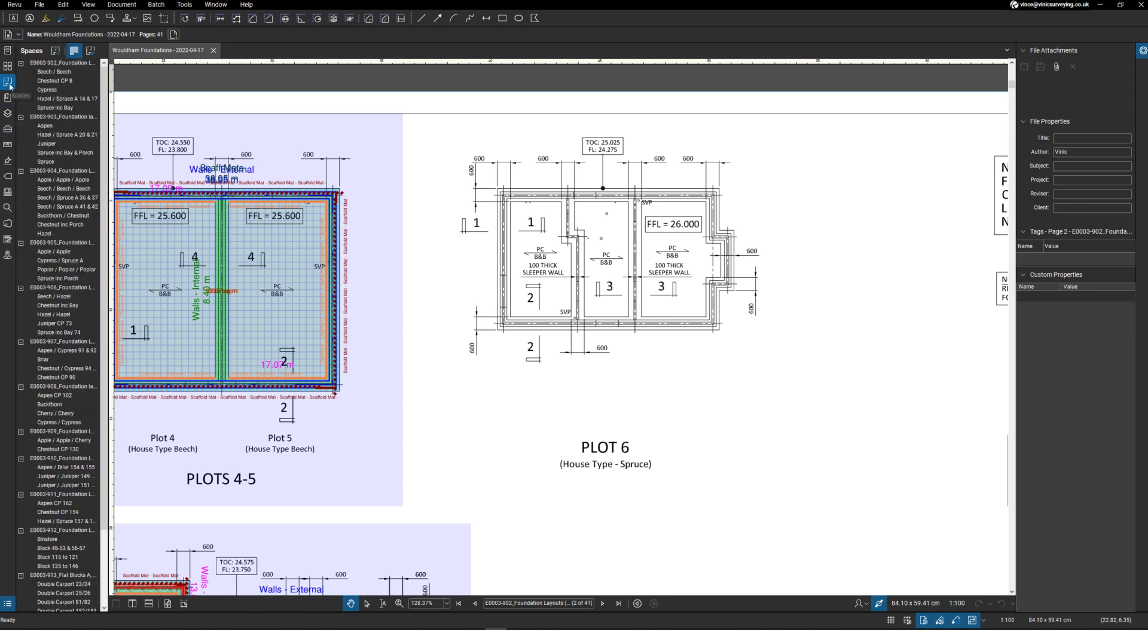
click(56, 51)
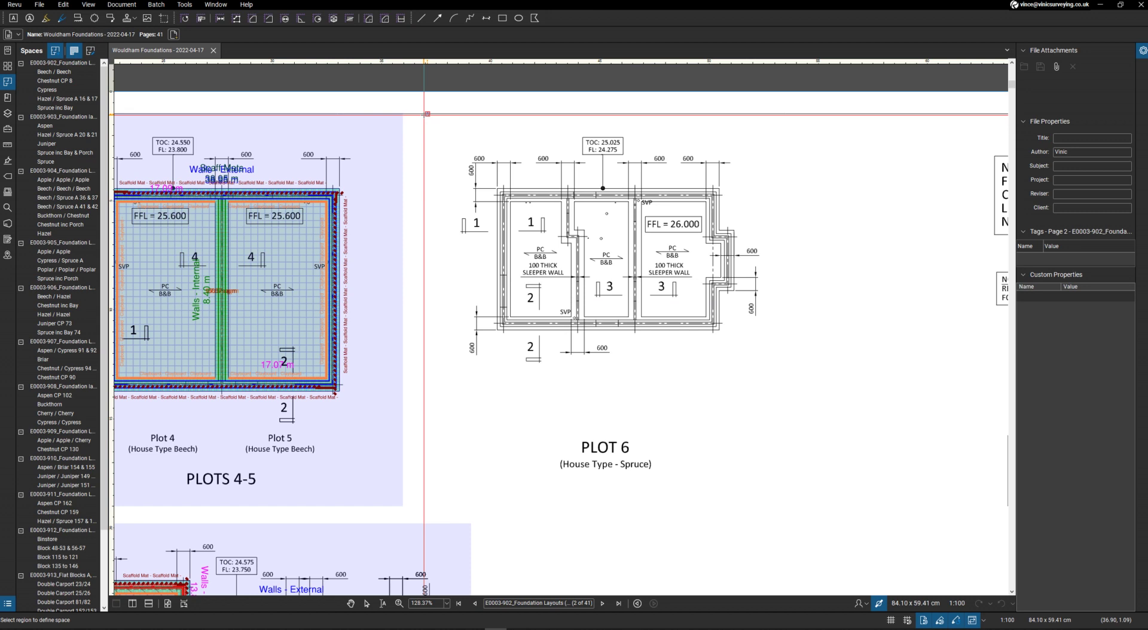
mouse_move(427, 114)
mouse_down()
mouse_move(730, 359)
mouse_move(783, 418)
mouse_move(834, 446)
mouse_up()
text(Vinic)
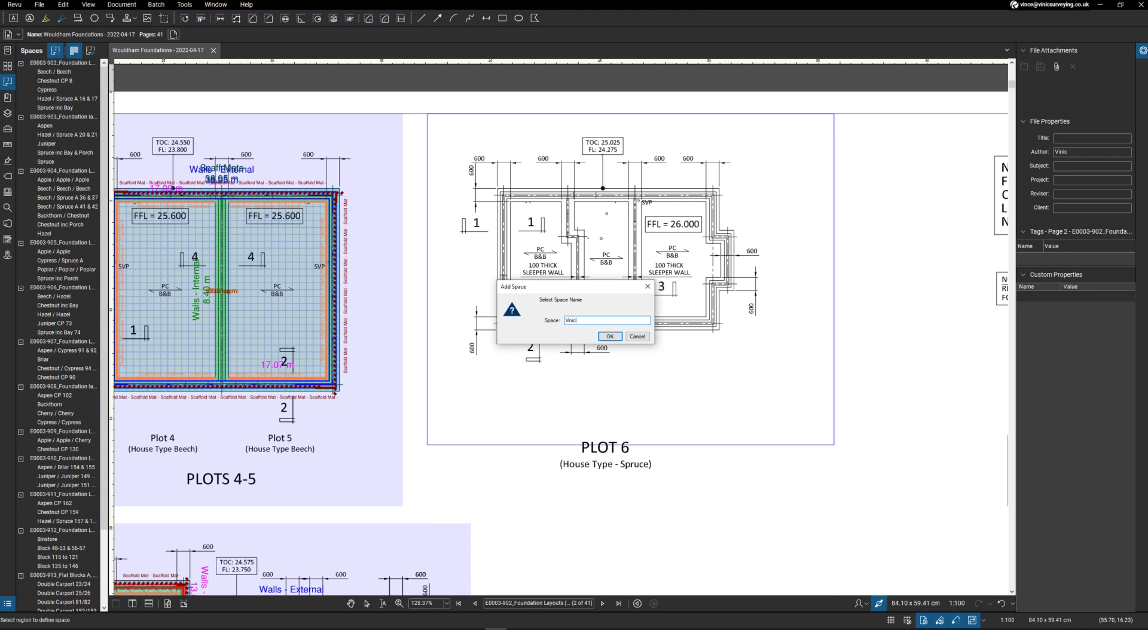
key(Return)
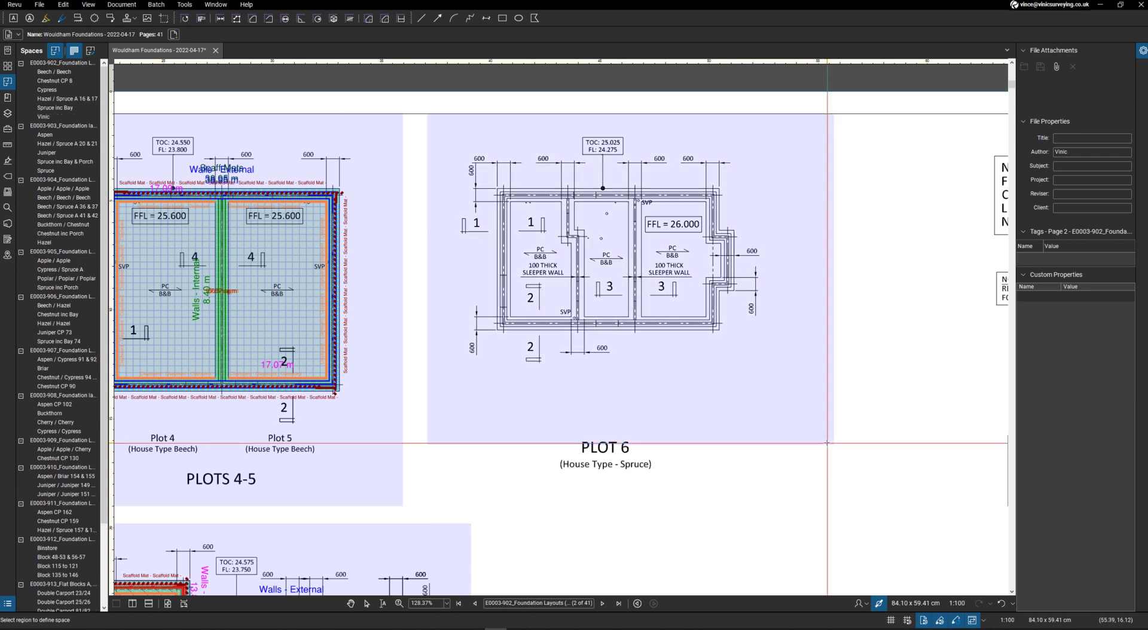
click(6, 133)
Trace Plot 6's corners with the Overall Footprint area tool, giving 67.82 sq m
click(49, 255)
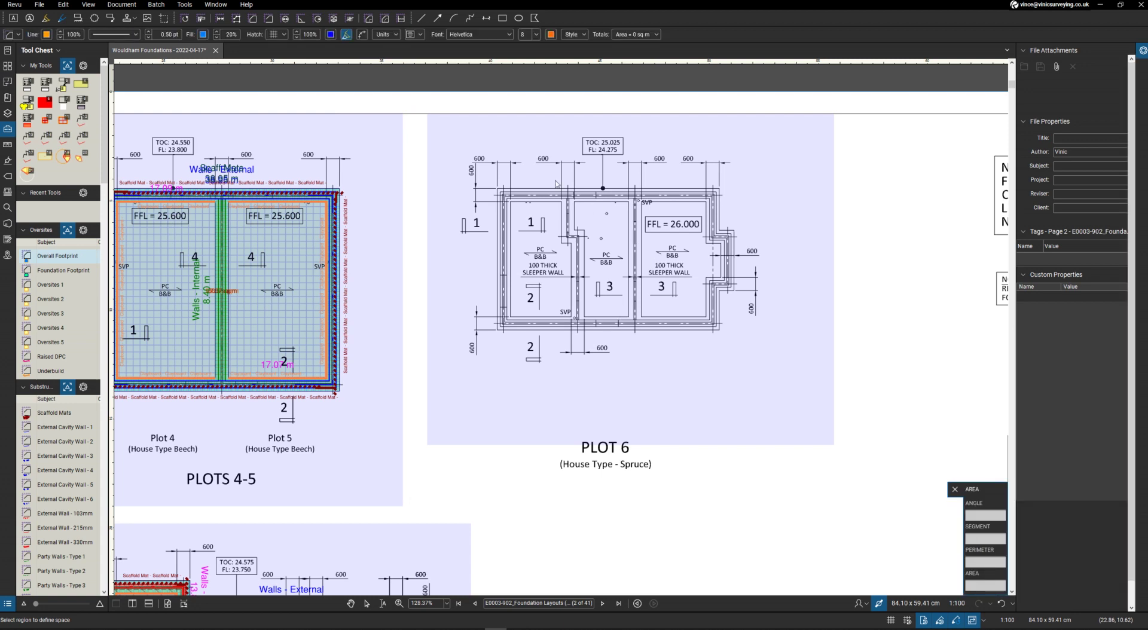
scroll(553, 180, up, 2)
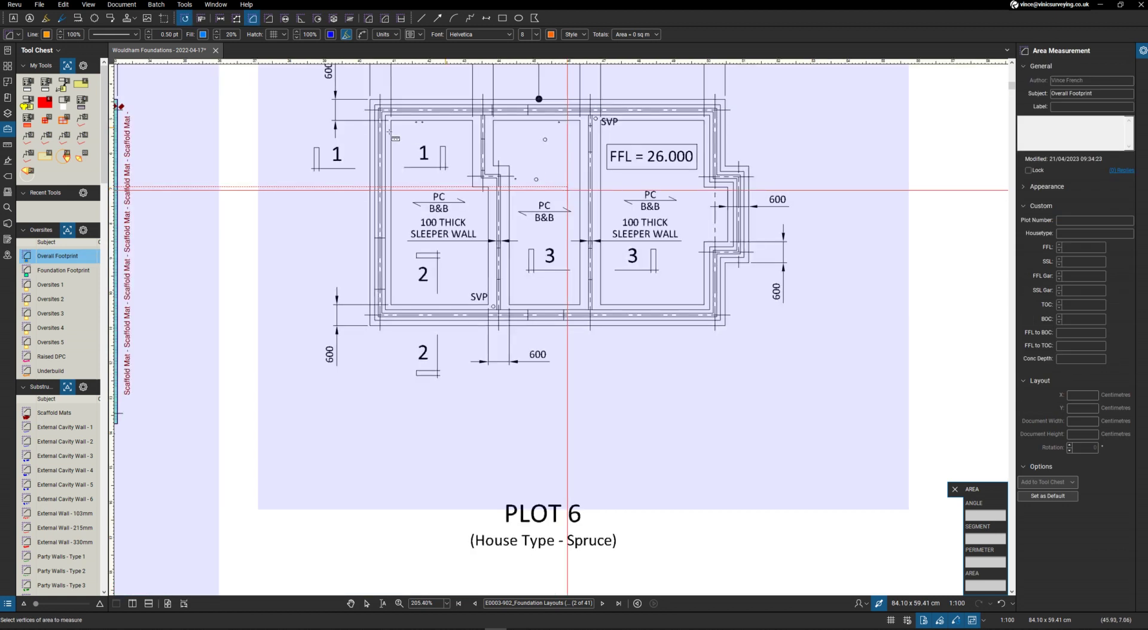
click(370, 101)
click(725, 99)
click(747, 171)
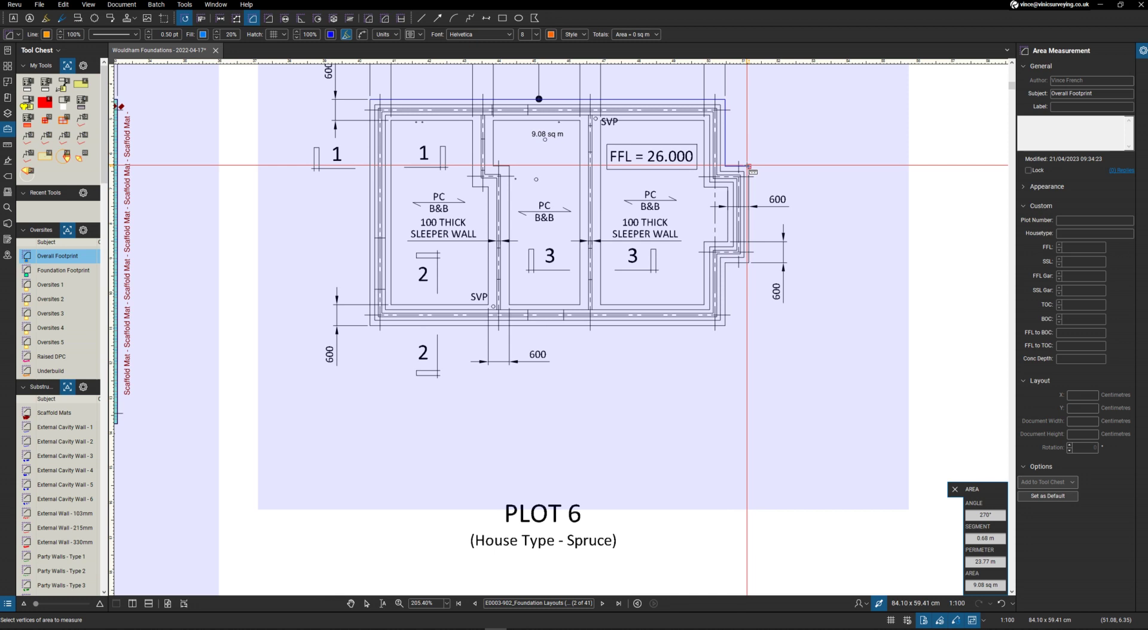
click(726, 262)
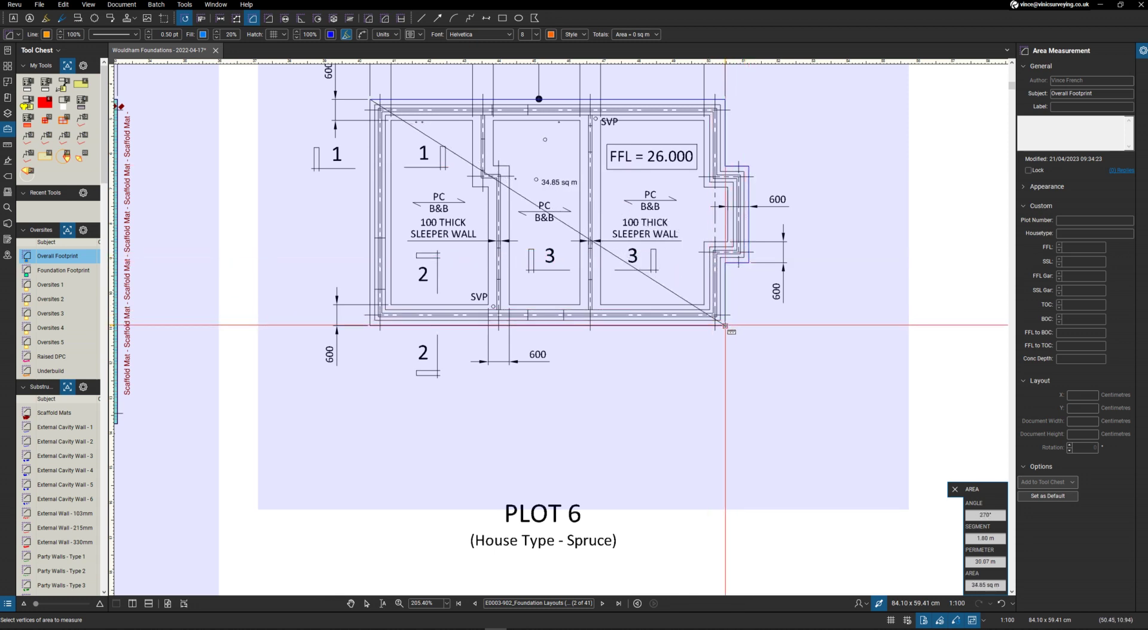
click(725, 326)
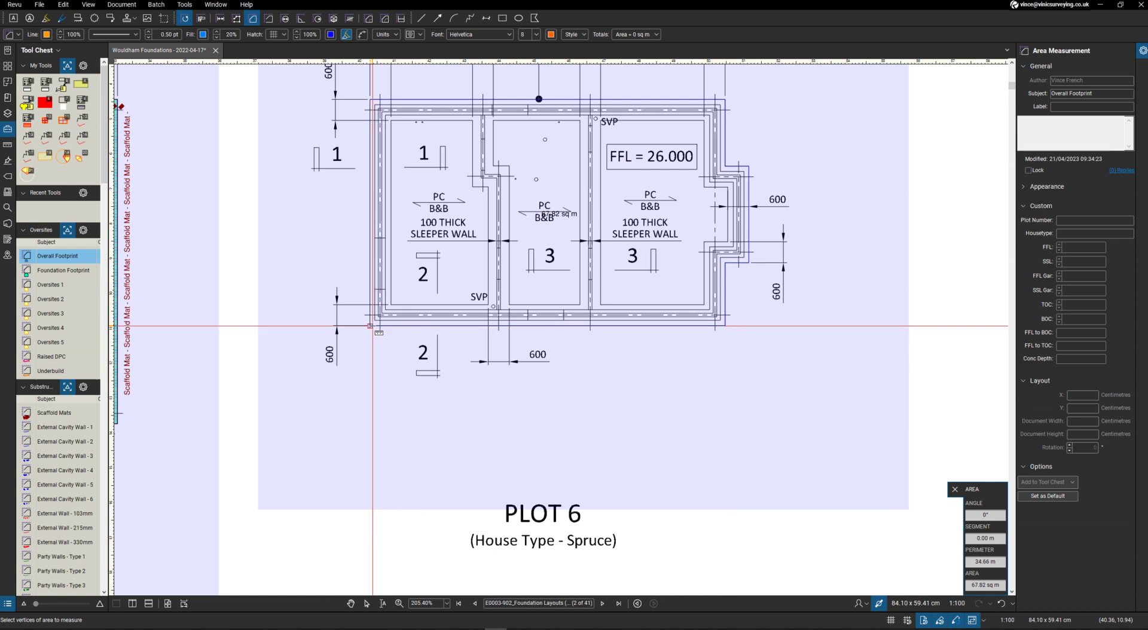
click(62, 271)
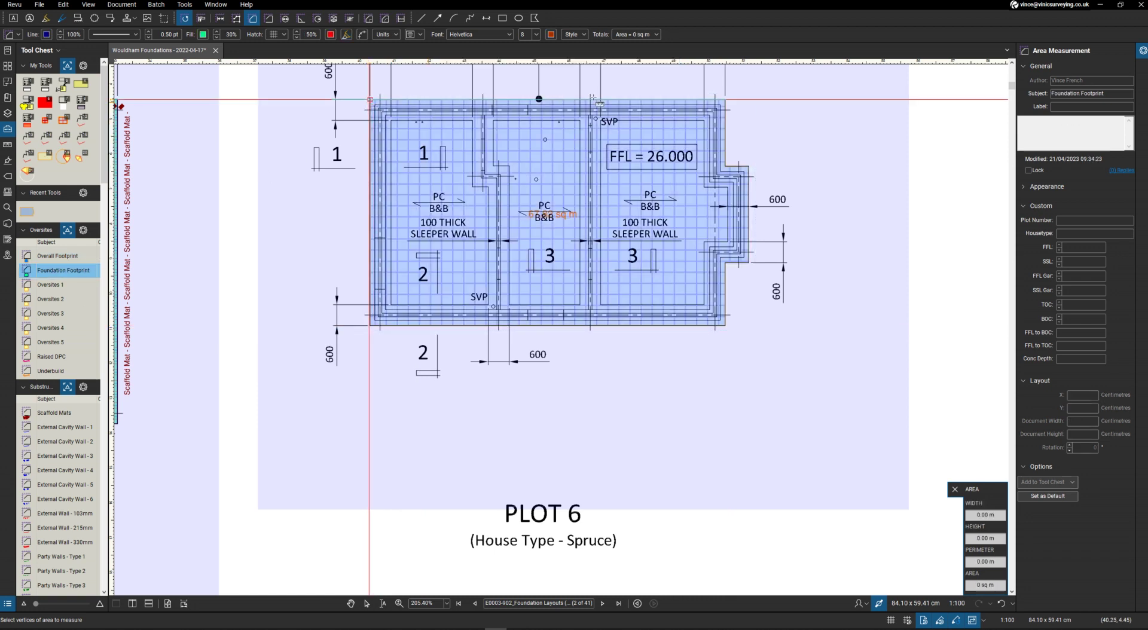
Trace and close the Foundation Footprint outline of Plot 6, including the right-hand notch
click(369, 99)
scroll(538, 179, up, 1)
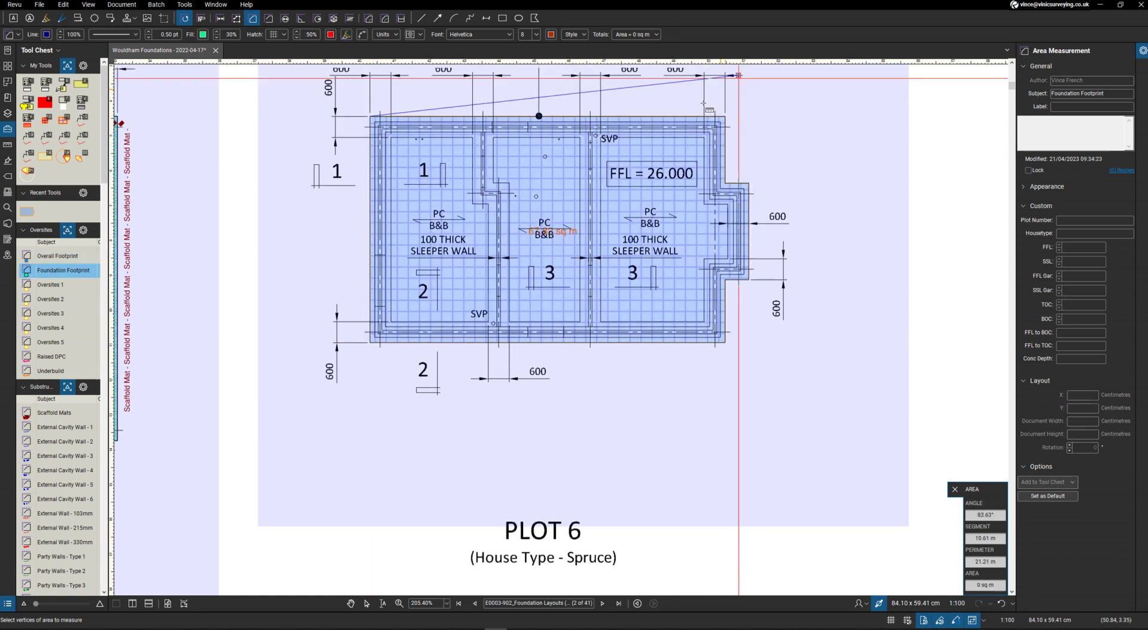
click(725, 184)
click(749, 184)
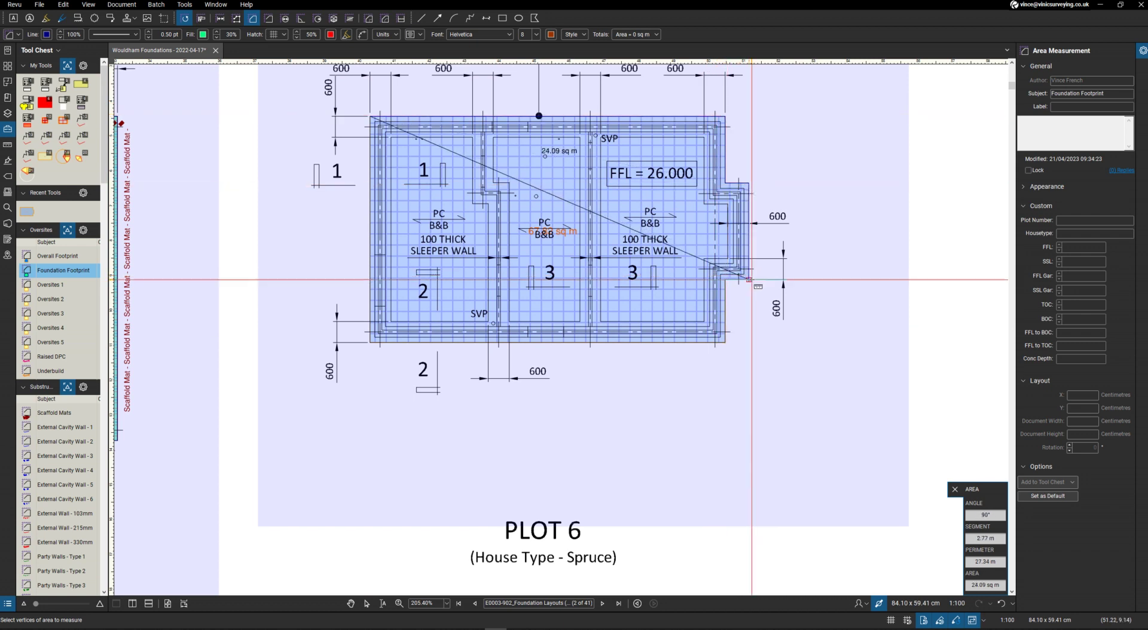
click(749, 279)
click(725, 280)
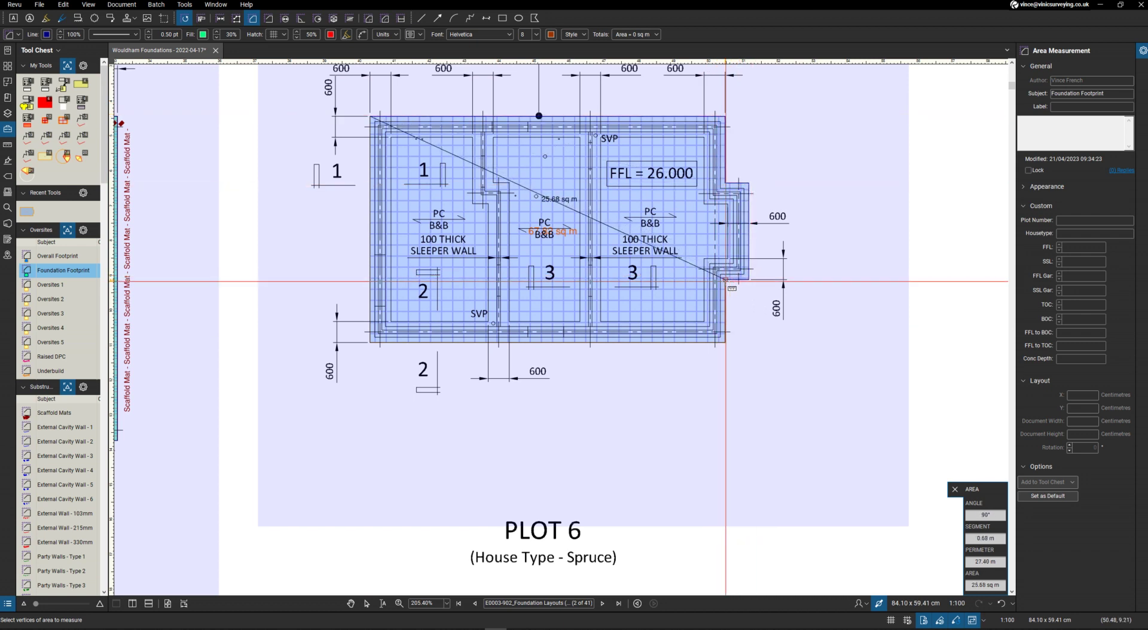
click(724, 333)
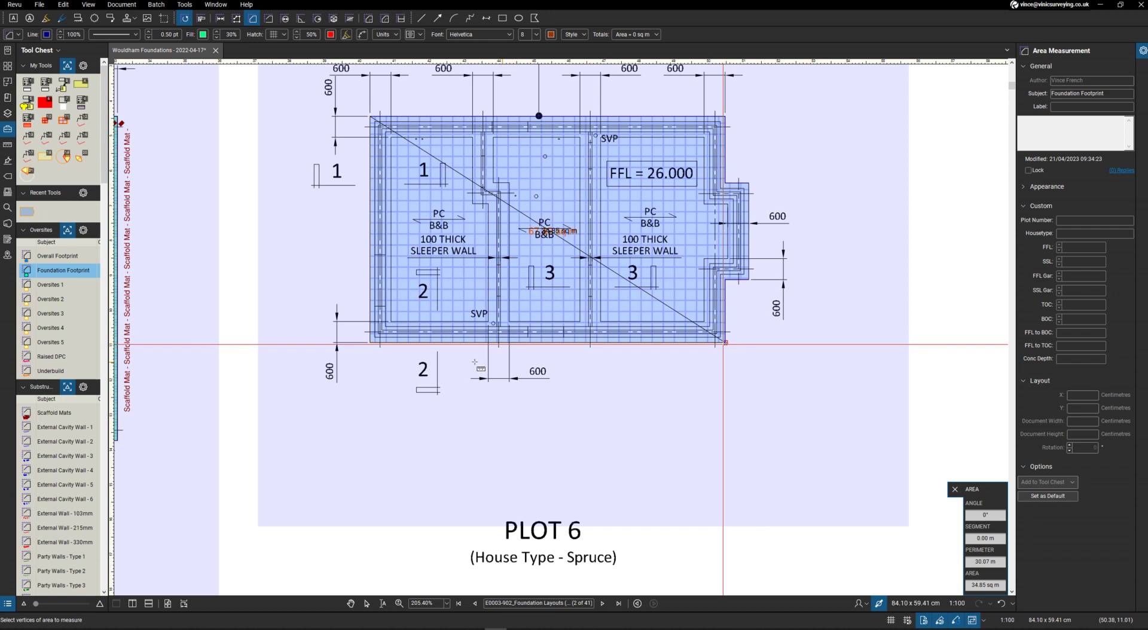
double_click(369, 342)
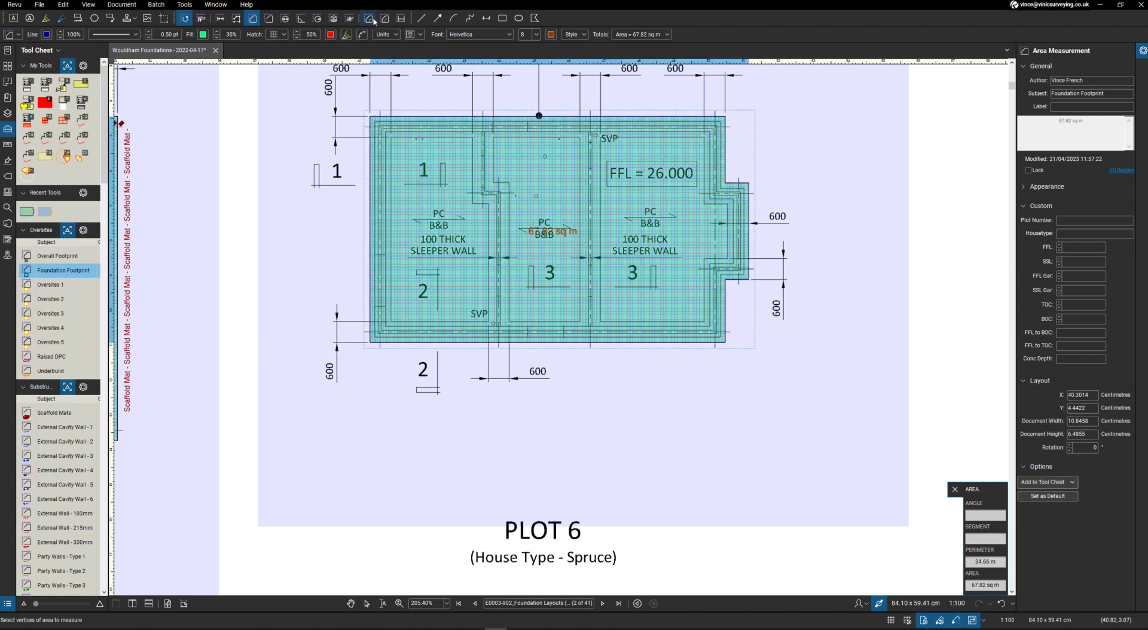
Cut the left and middle rooms out of the foundation footprint area
click(371, 19)
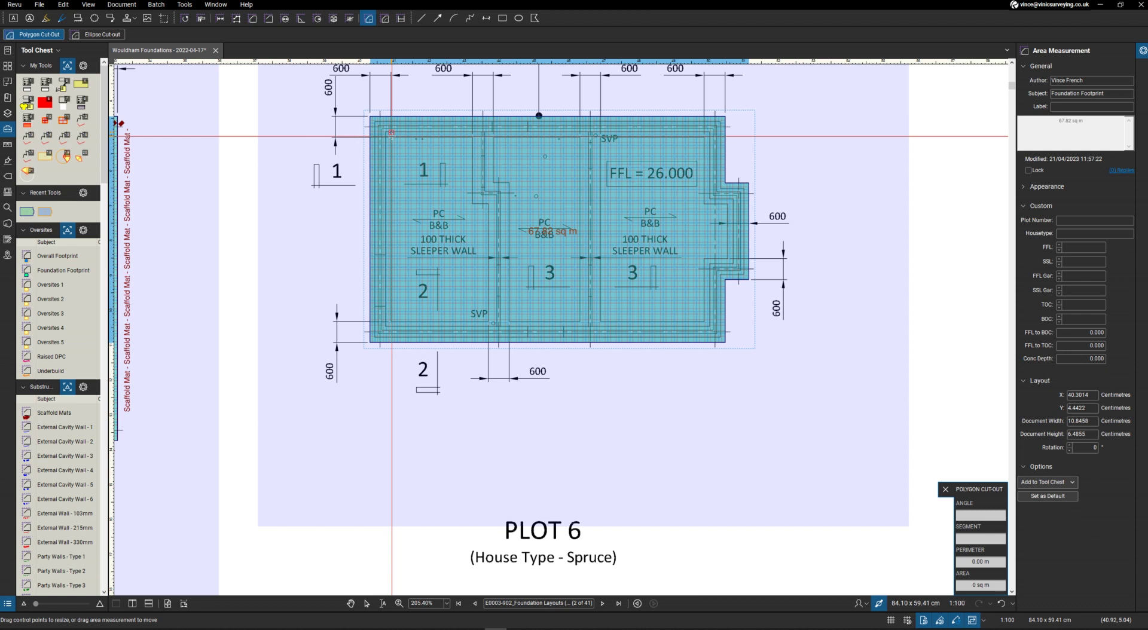
click(391, 137)
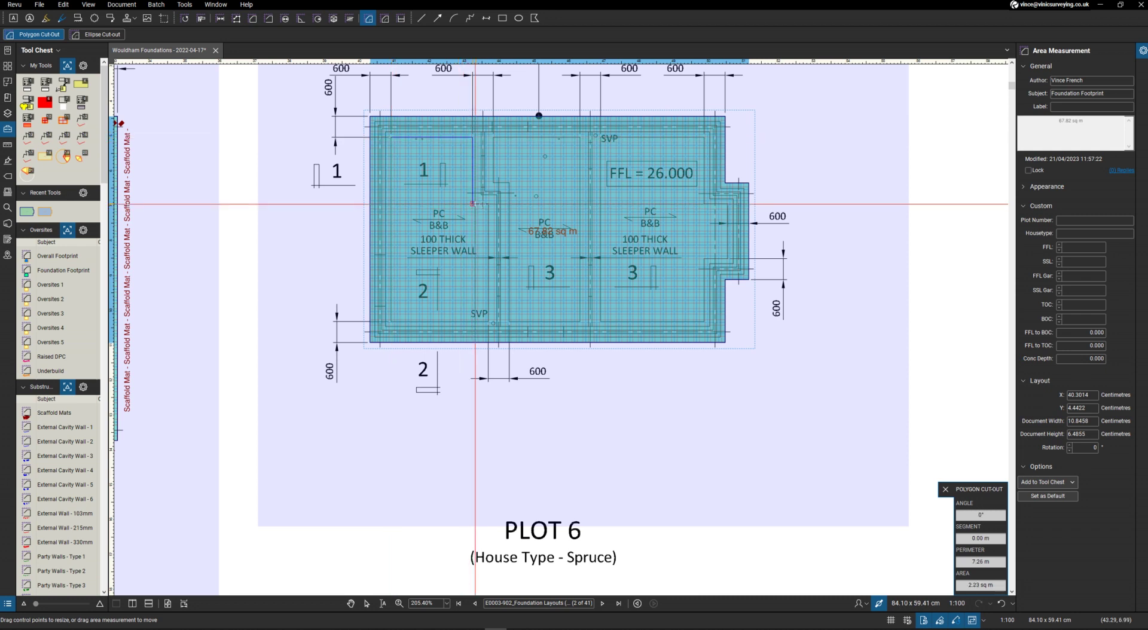
click(487, 321)
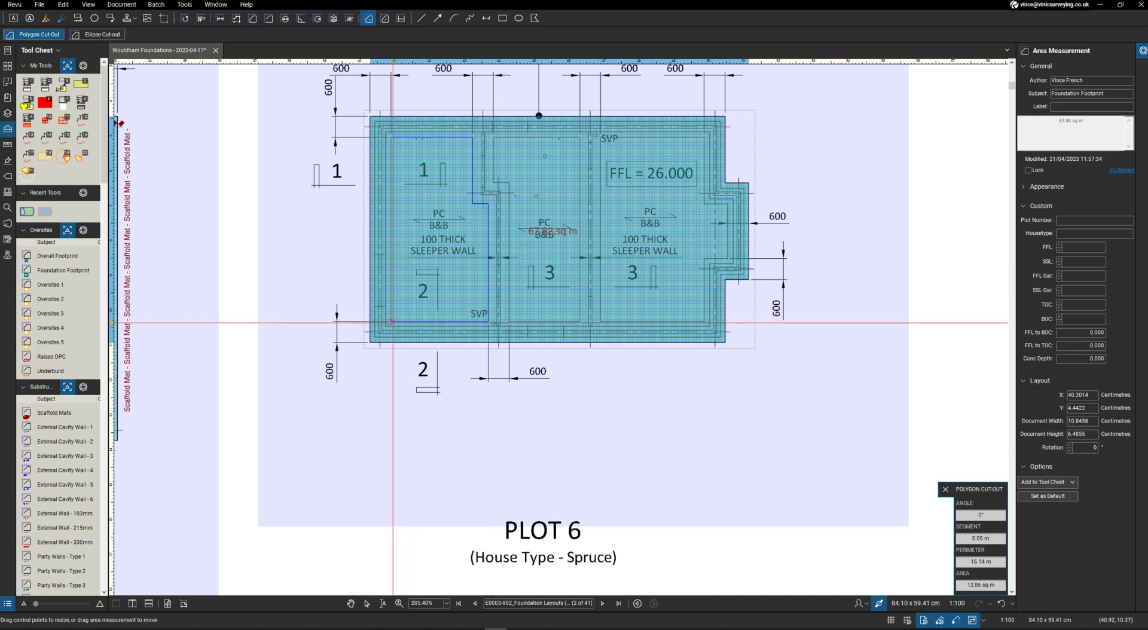
double_click(391, 322)
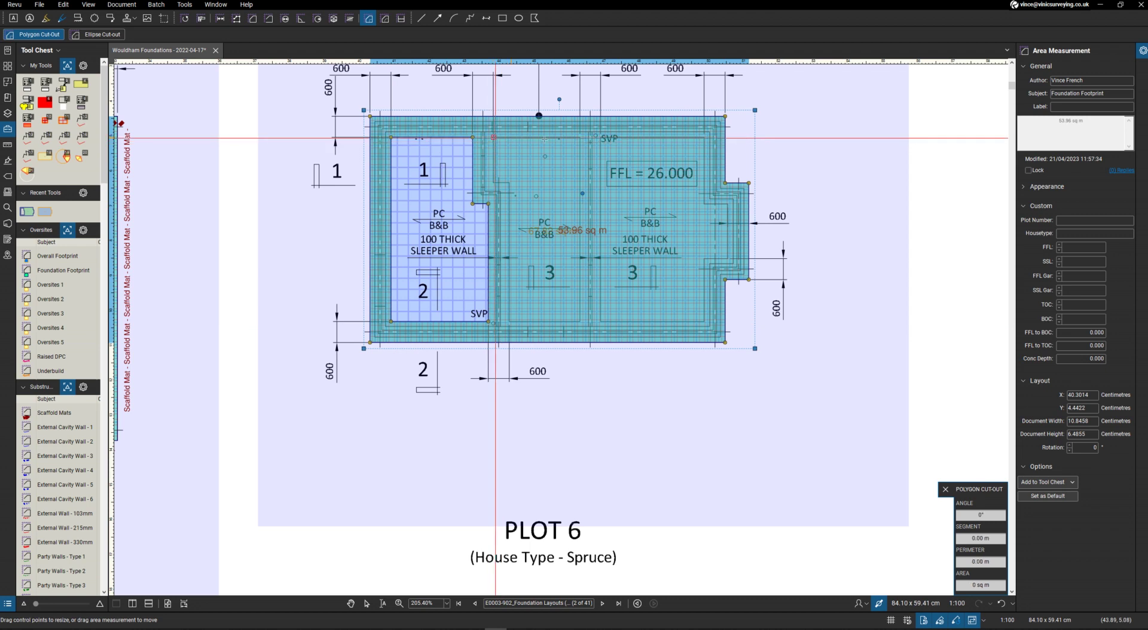
click(493, 137)
click(580, 321)
click(510, 322)
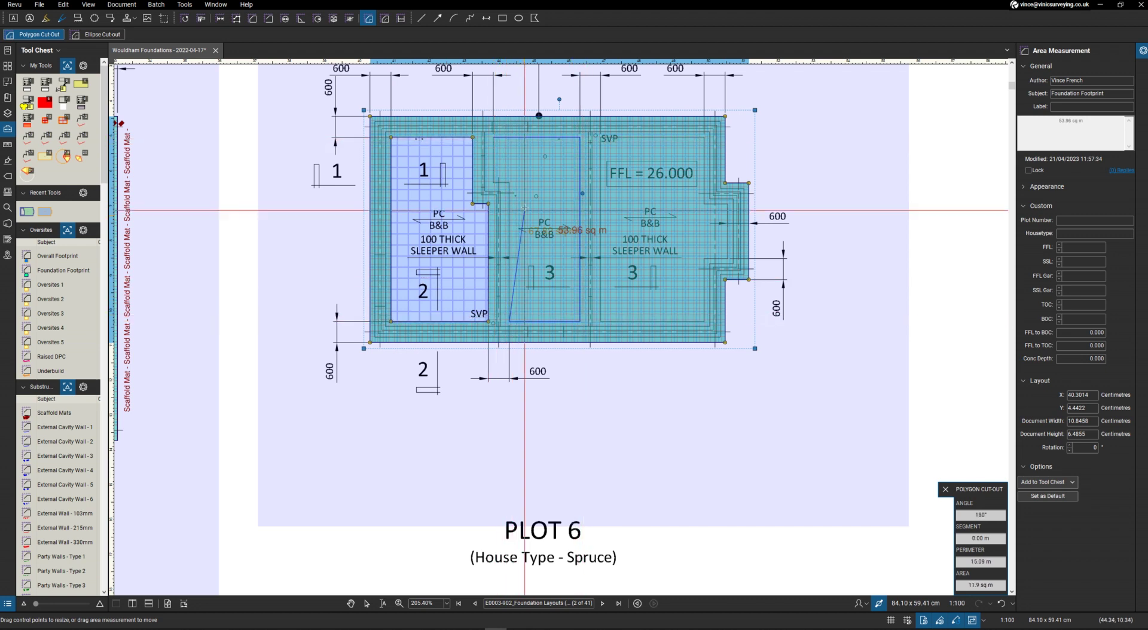
click(509, 182)
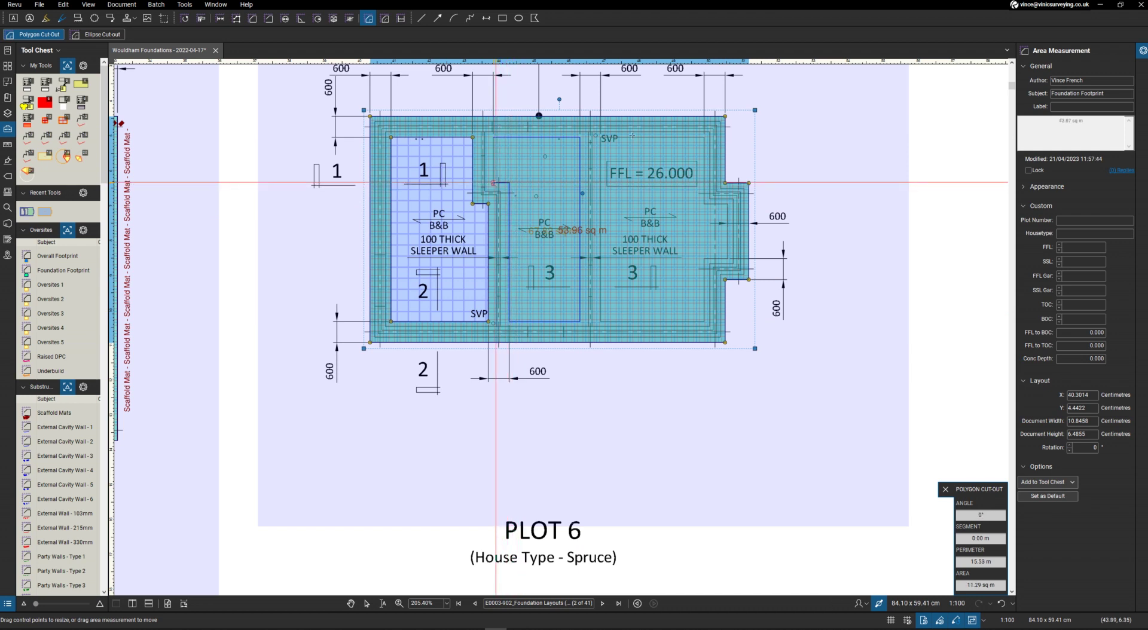
double_click(495, 183)
Cut out the right room with its projecting bay, leaving about 25.98 sq m
click(600, 137)
click(704, 203)
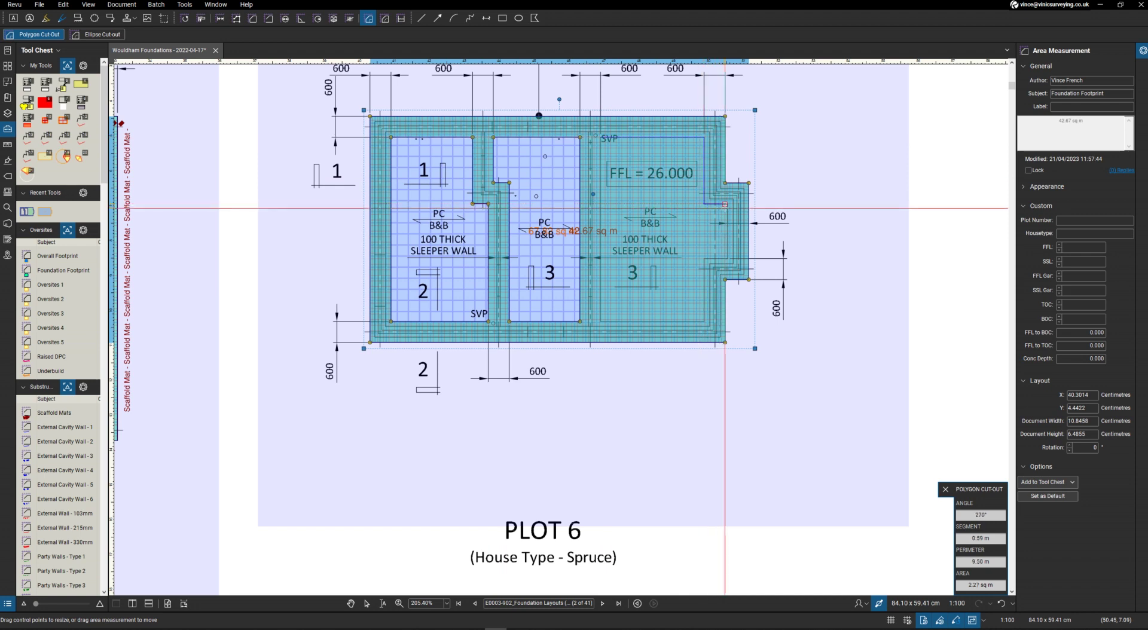
click(726, 205)
click(727, 258)
click(708, 259)
click(701, 322)
click(600, 137)
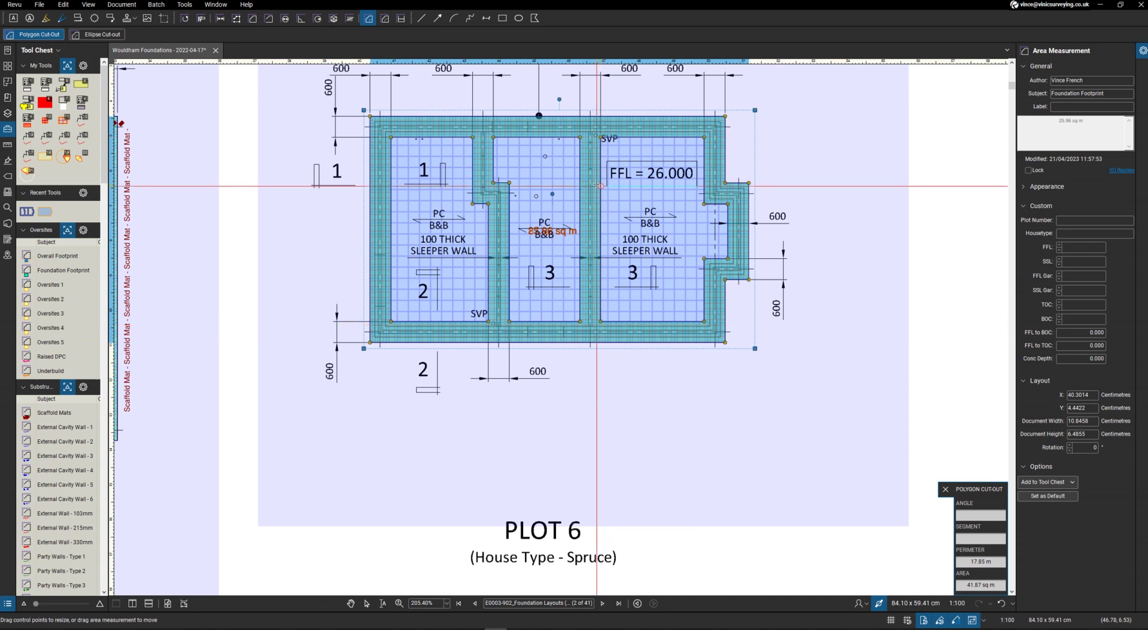
click(62, 285)
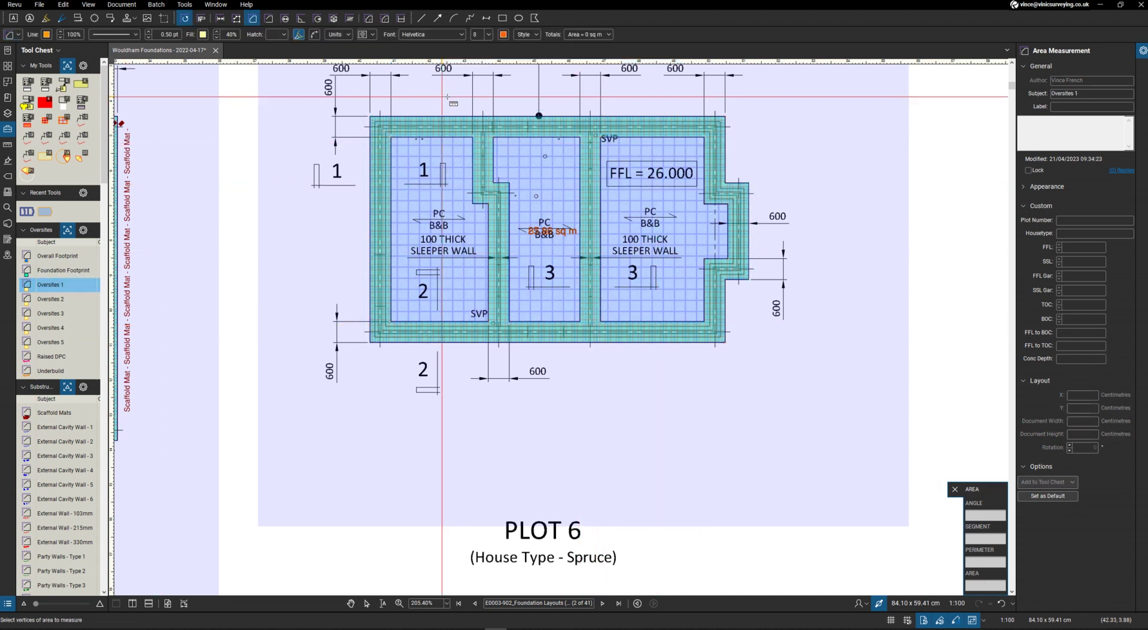
Start the Oversites 1 outline at Plot 6's slab top corners
scroll(372, 130, up, 1)
scroll(372, 127, up, 1)
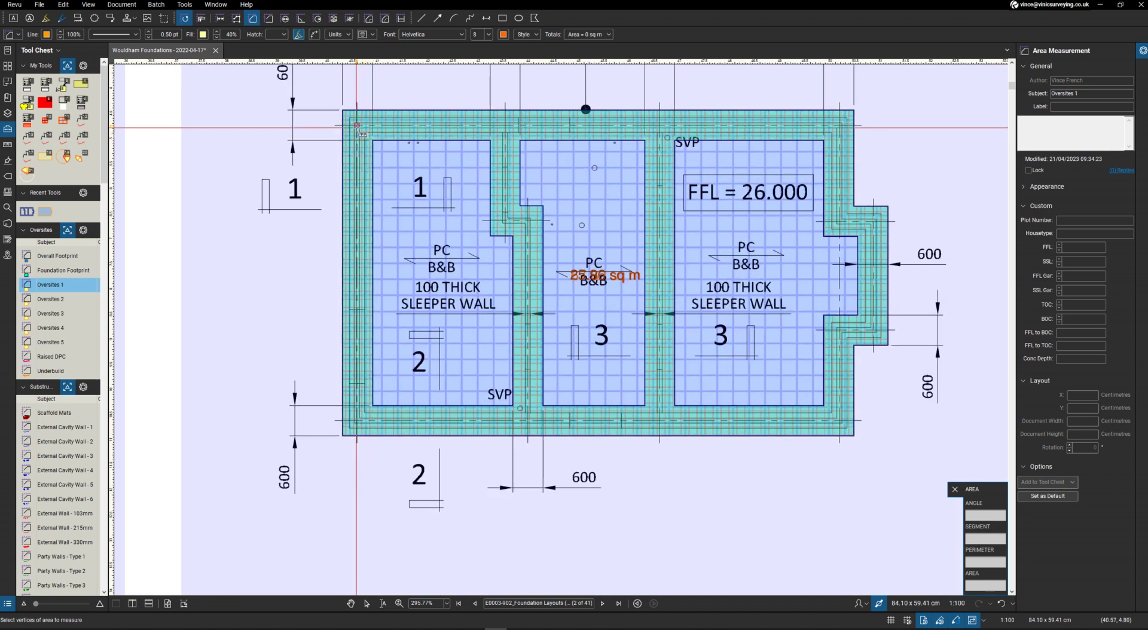
scroll(357, 126, up, 2)
click(359, 128)
scroll(747, 143, up, 3)
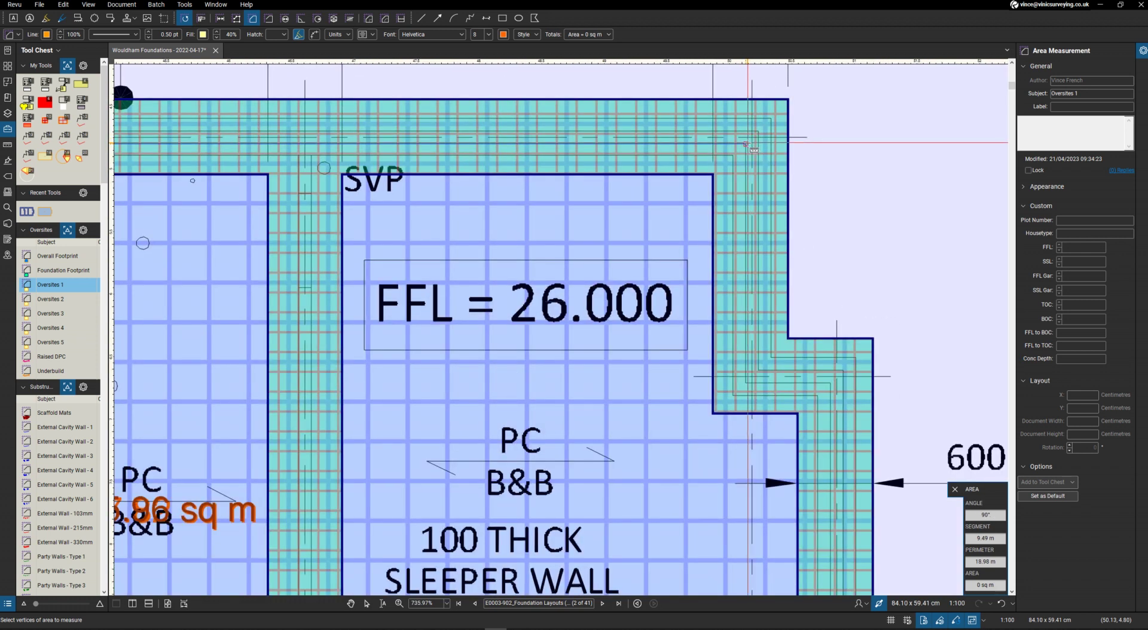
click(746, 144)
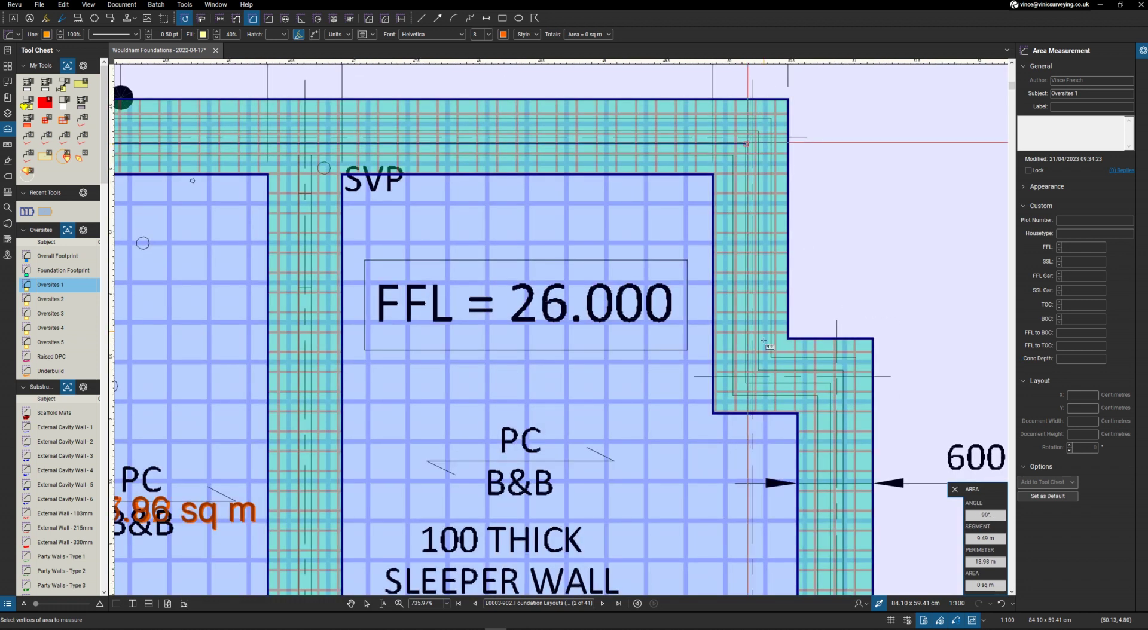
Follow the bay's inner corners and close the oversite area at 56.2 sq m
click(830, 383)
scroll(810, 315, down, 3)
scroll(800, 408, up, 3)
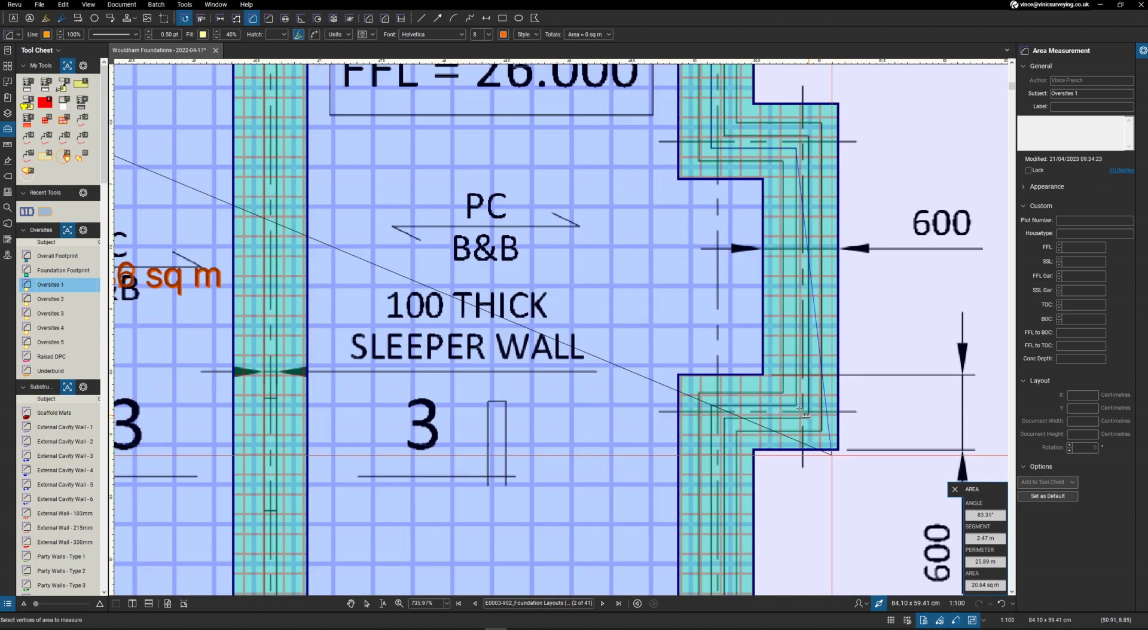
click(800, 408)
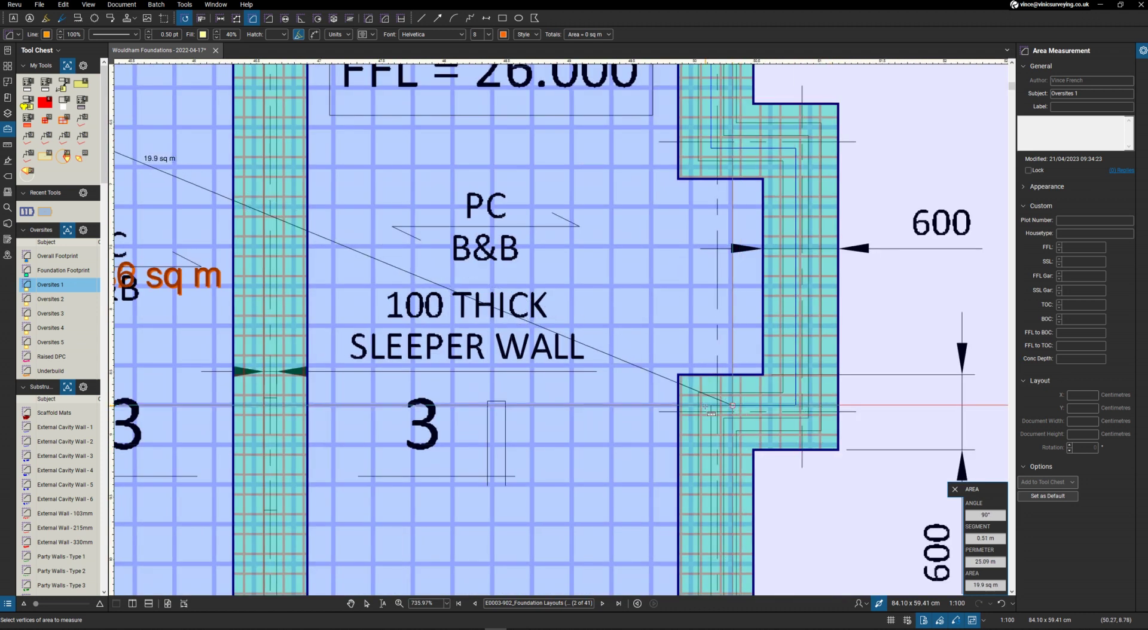
scroll(694, 302, down, 3)
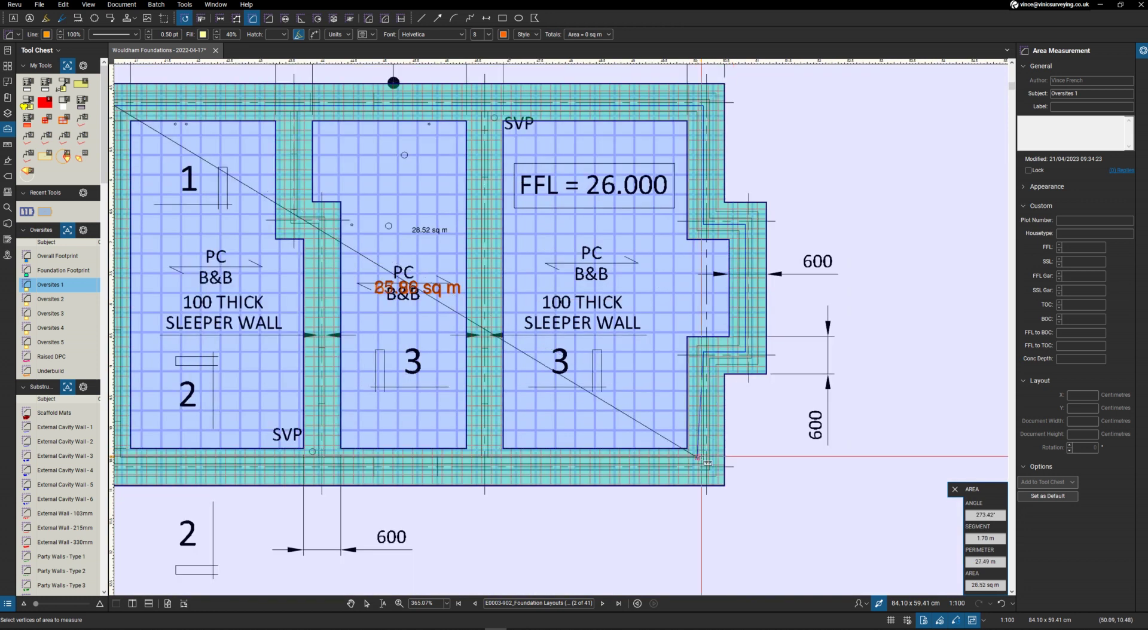
scroll(700, 457, up, 4)
scroll(707, 476, down, 7)
scroll(451, 458, up, 4)
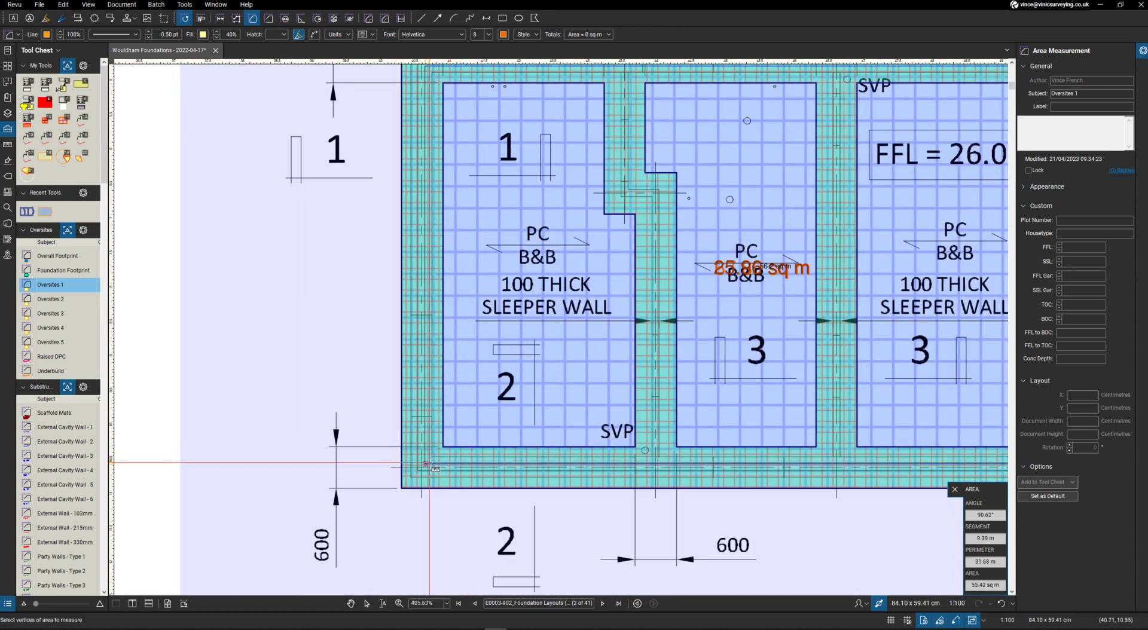
click(425, 464)
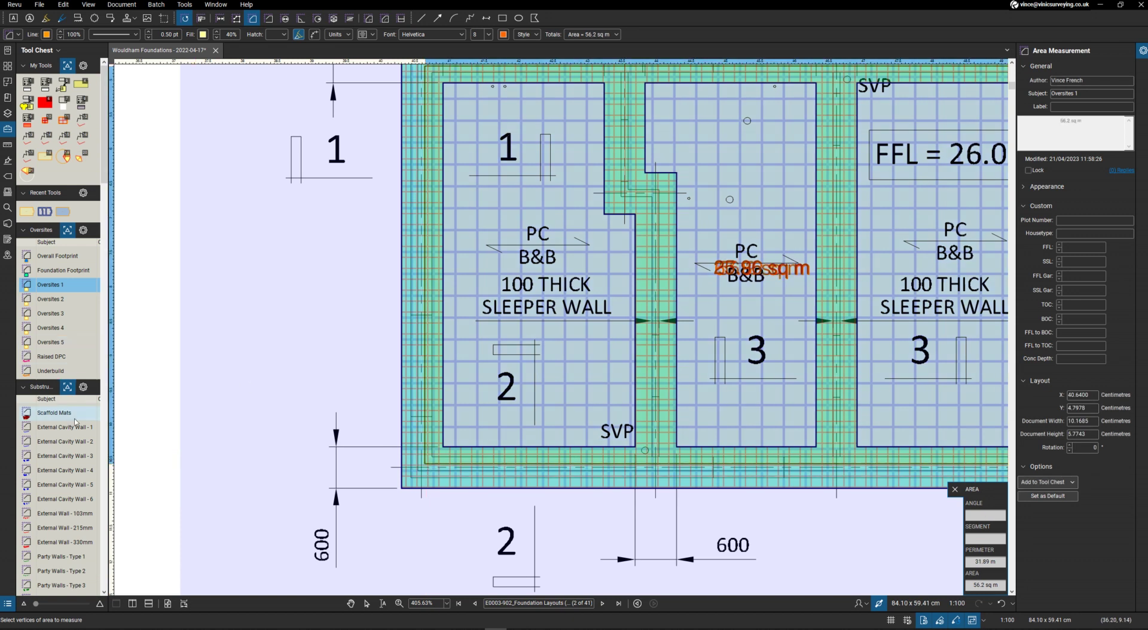
scroll(76, 423, down, 2)
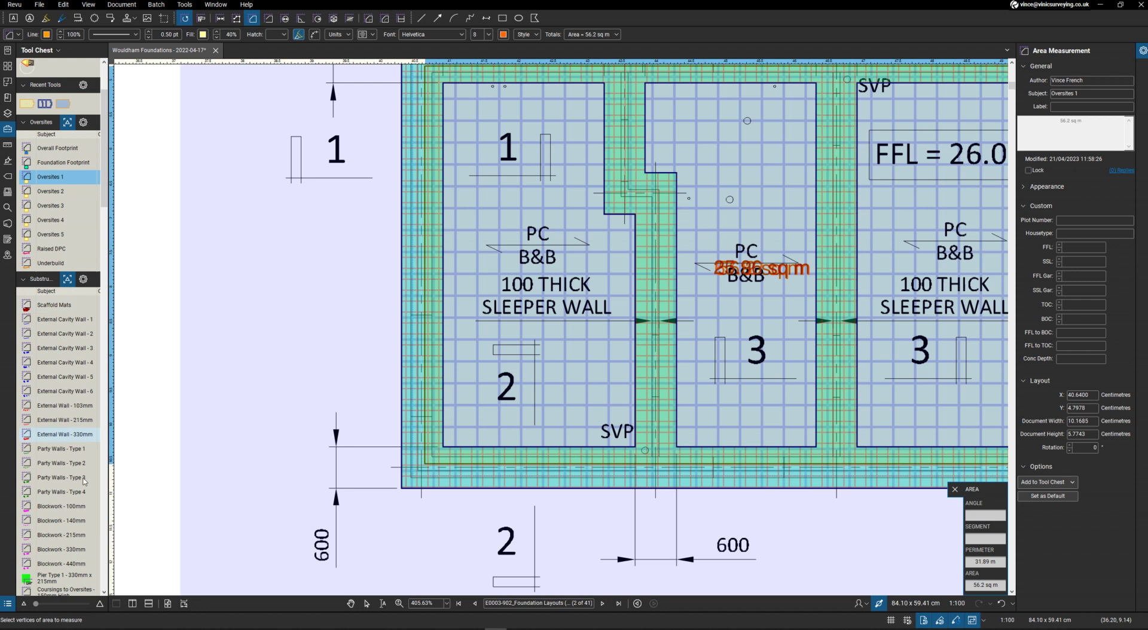
click(78, 506)
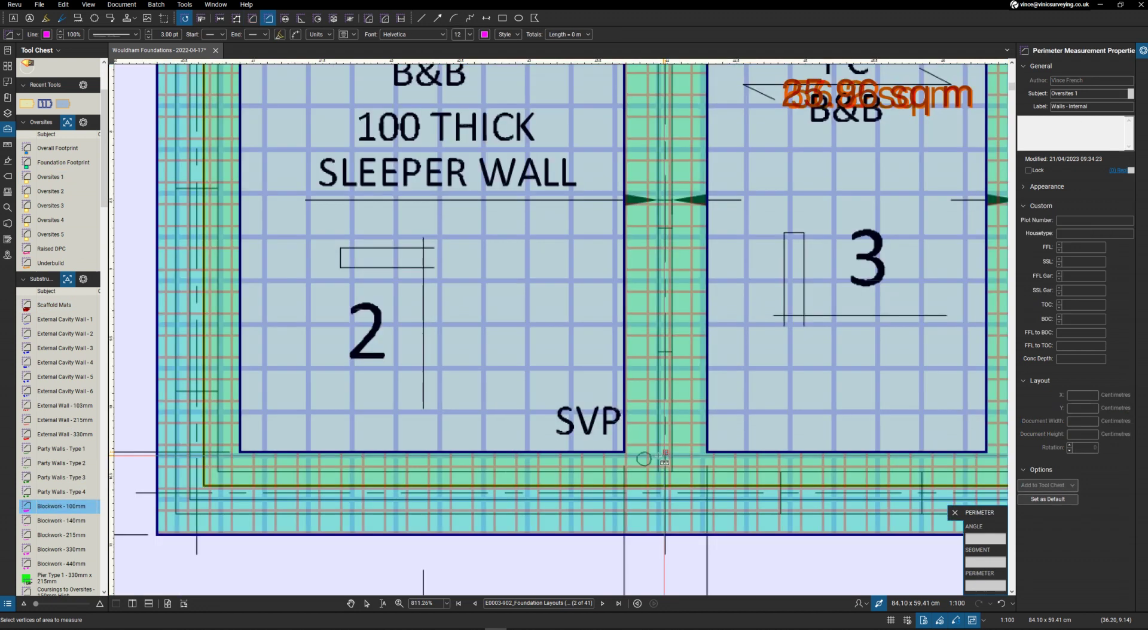
Trace the first internal wall as 100mm blockwork, measuring 6.03 m
scroll(647, 444, up, 2)
click(654, 472)
scroll(654, 472, down, 3)
scroll(673, 162, up, 1)
scroll(659, 293, up, 2)
click(646, 326)
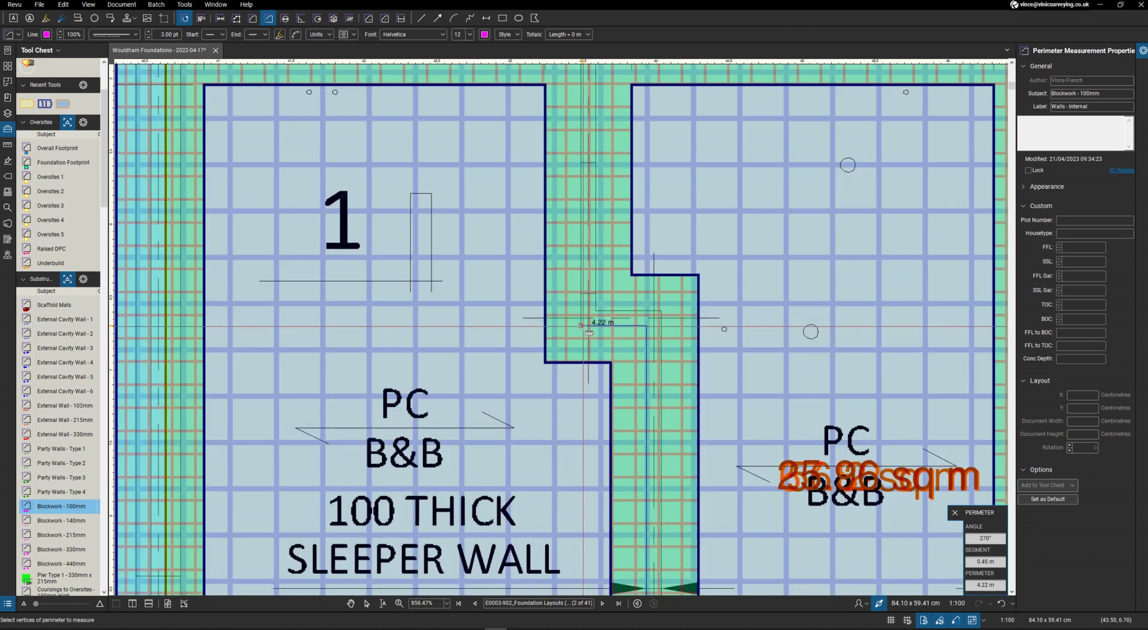
click(583, 326)
scroll(594, 179, down, 1)
scroll(595, 152, up, 1)
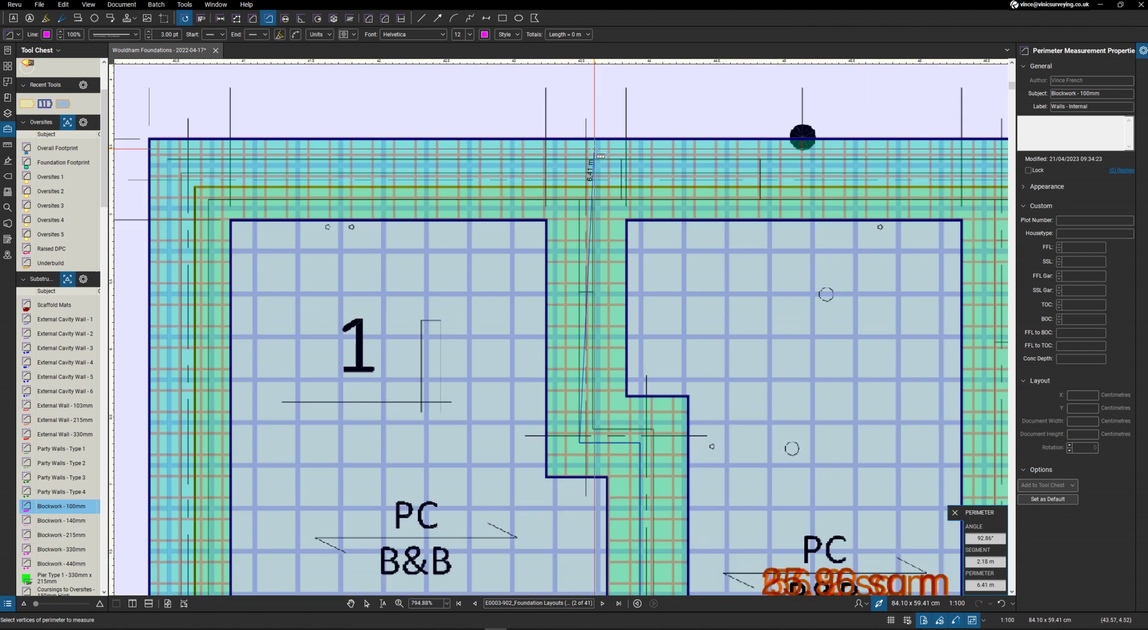
double_click(580, 201)
Trace the second internal blockwork wall, measuring 5.58 m
scroll(579, 201, down, 5)
scroll(684, 435, up, 2)
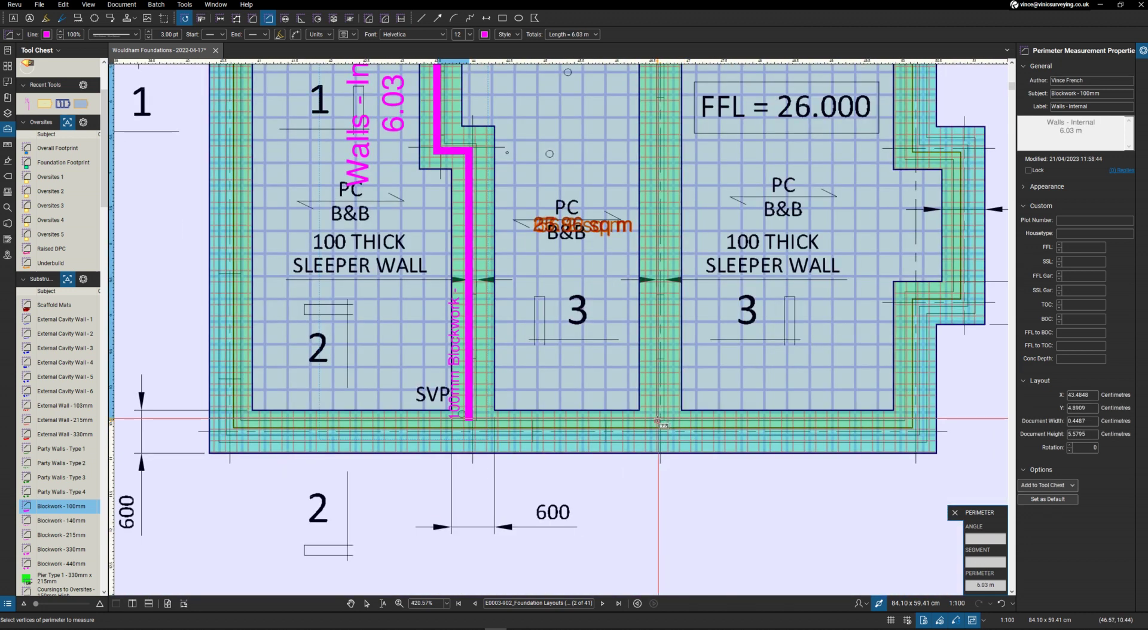
click(664, 422)
scroll(663, 422, down, 2)
scroll(632, 226, up, 5)
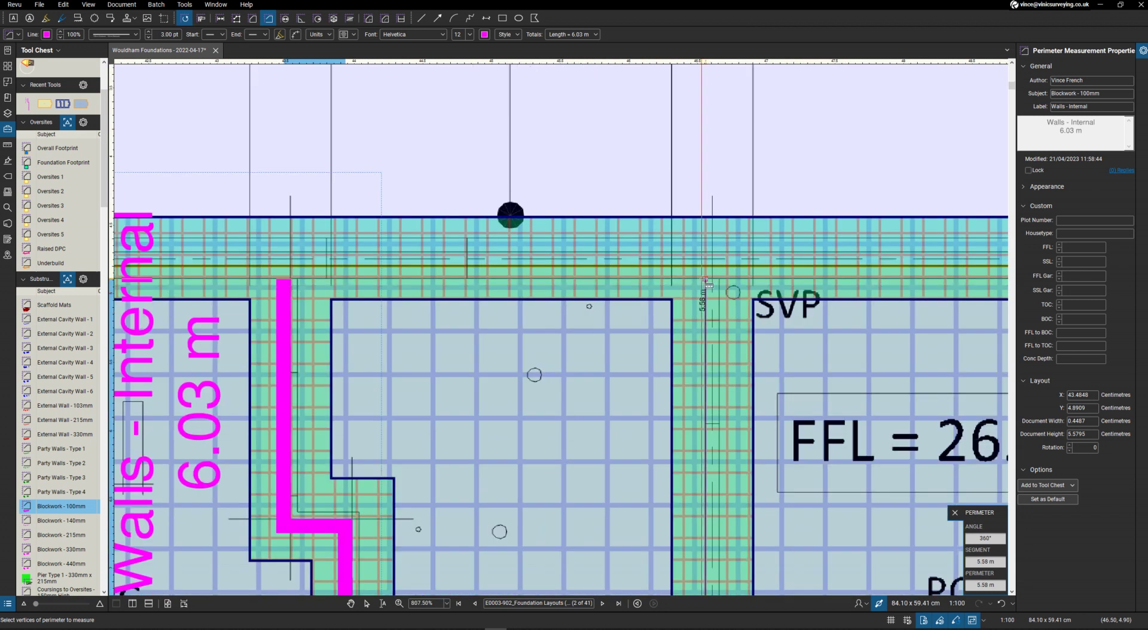
double_click(705, 279)
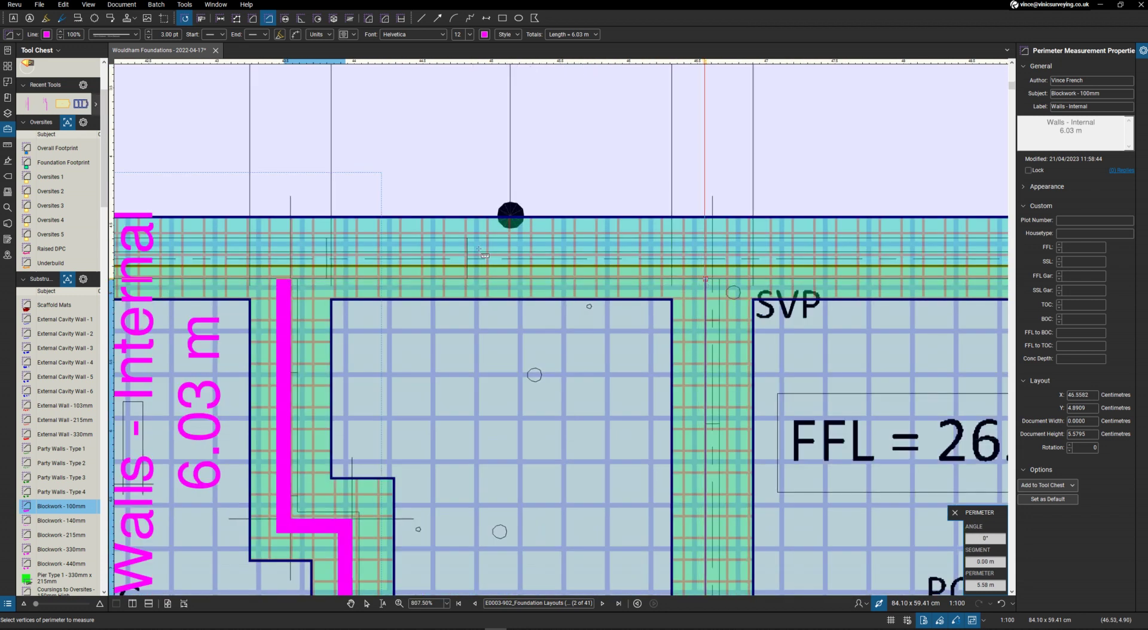
scroll(478, 252, down, 5)
scroll(478, 251, down, 8)
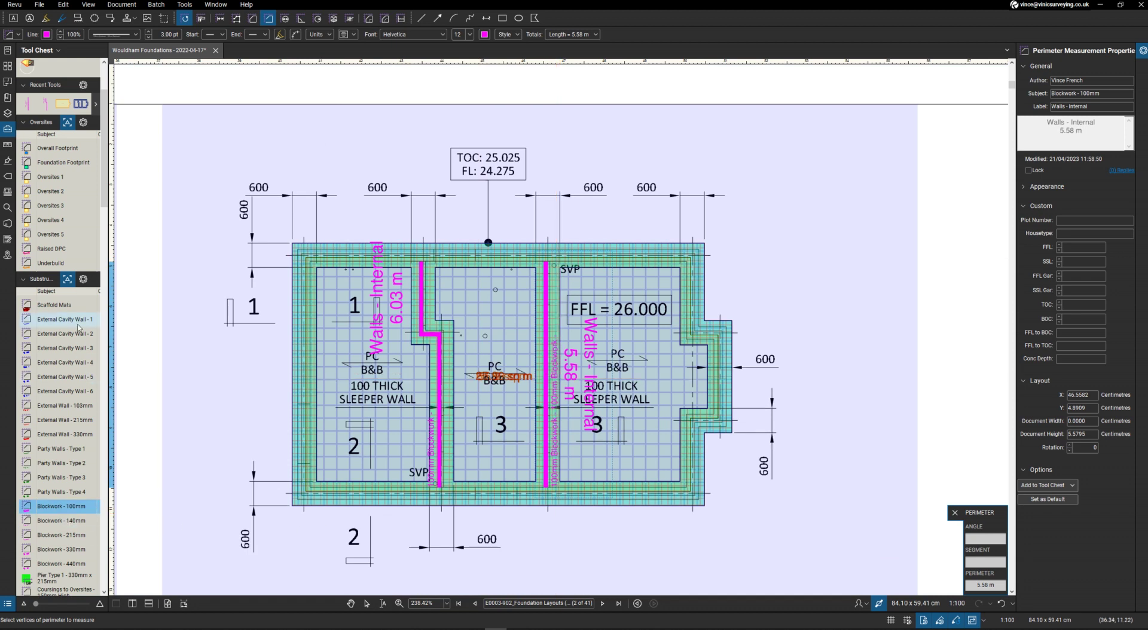
Begin tracing the External Cavity Wall - 1 perimeter from the top-left to top-right corner
click(57, 320)
scroll(330, 262, up, 5)
click(264, 236)
scroll(265, 236, down, 6)
scroll(657, 251, up, 4)
click(810, 237)
Trace the remaining external wall corners and close the perimeter at 33.51 m
click(807, 381)
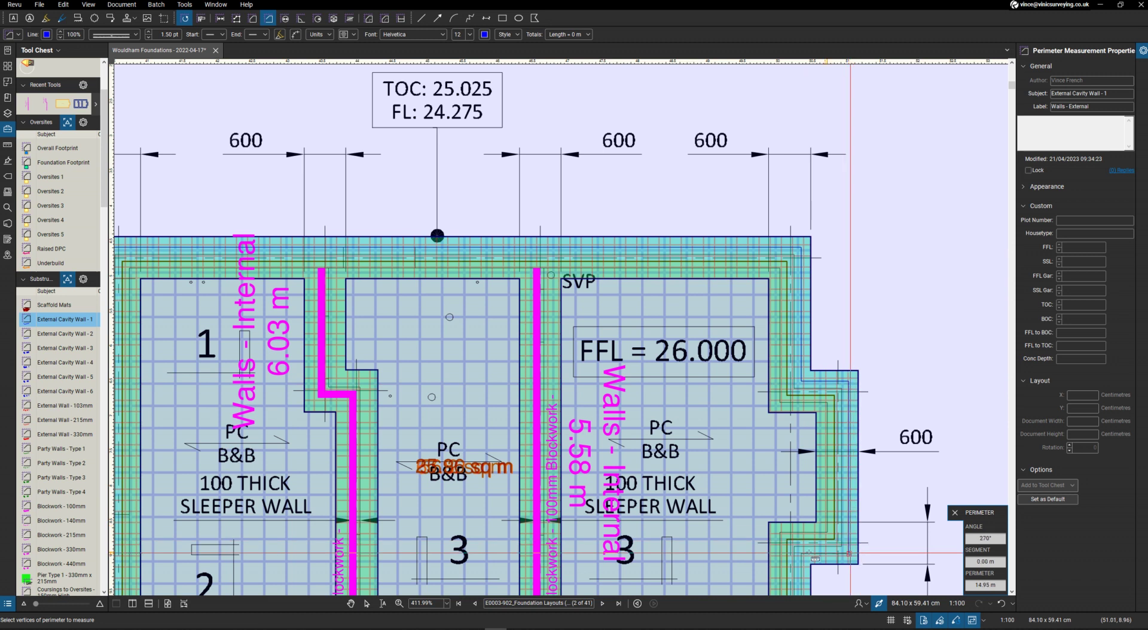
scroll(811, 553, down, 4)
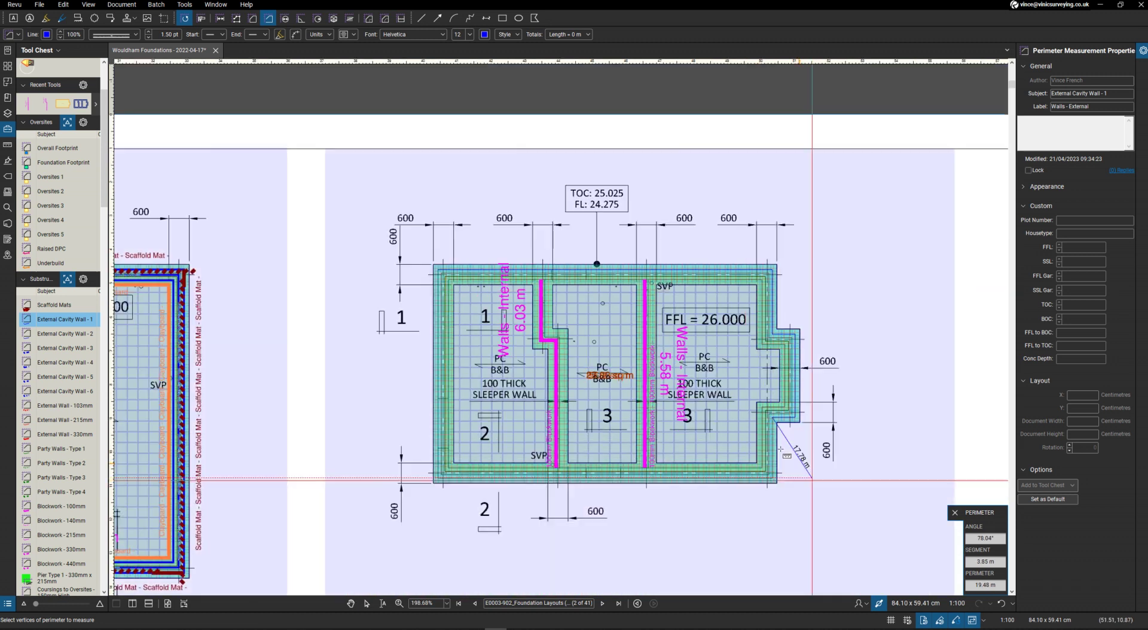
scroll(780, 452, up, 5)
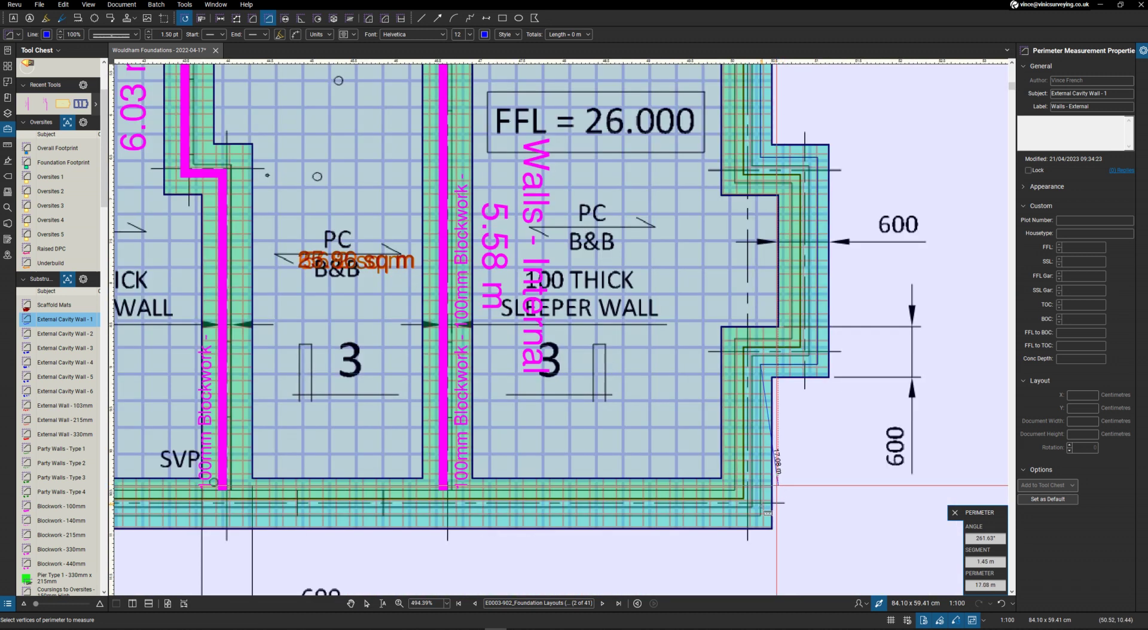
click(761, 518)
scroll(761, 517, down, 5)
scroll(338, 509, up, 4)
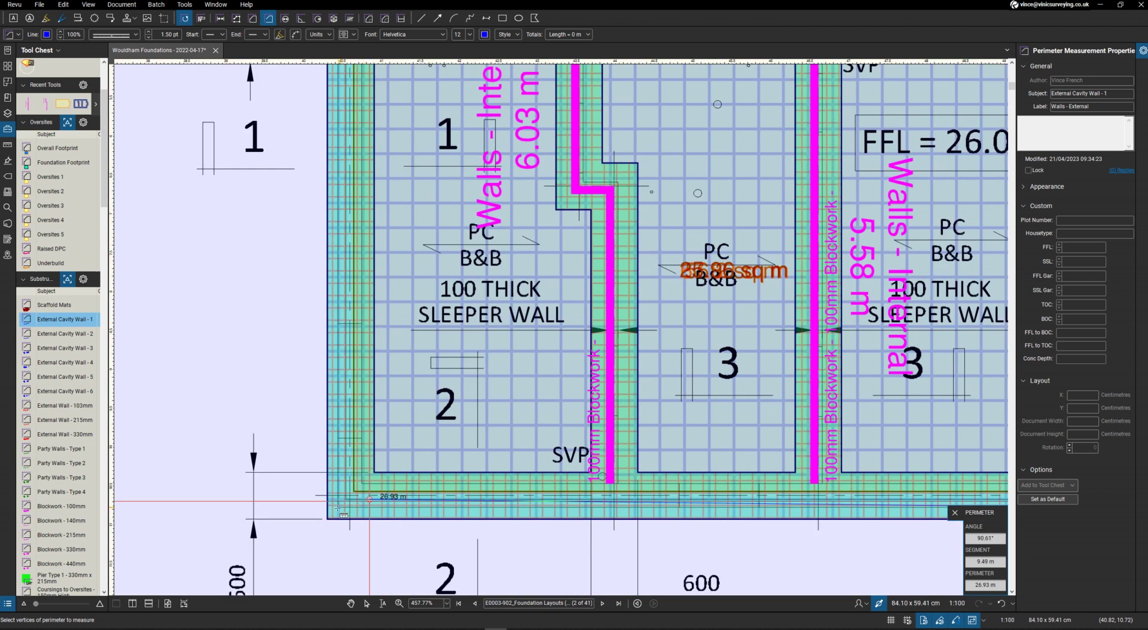
scroll(338, 509, down, 4)
scroll(343, 211, up, 3)
click(342, 211)
Trace a 33.51 m Scaffold Mats perimeter around the Plot 6 outline
click(53, 304)
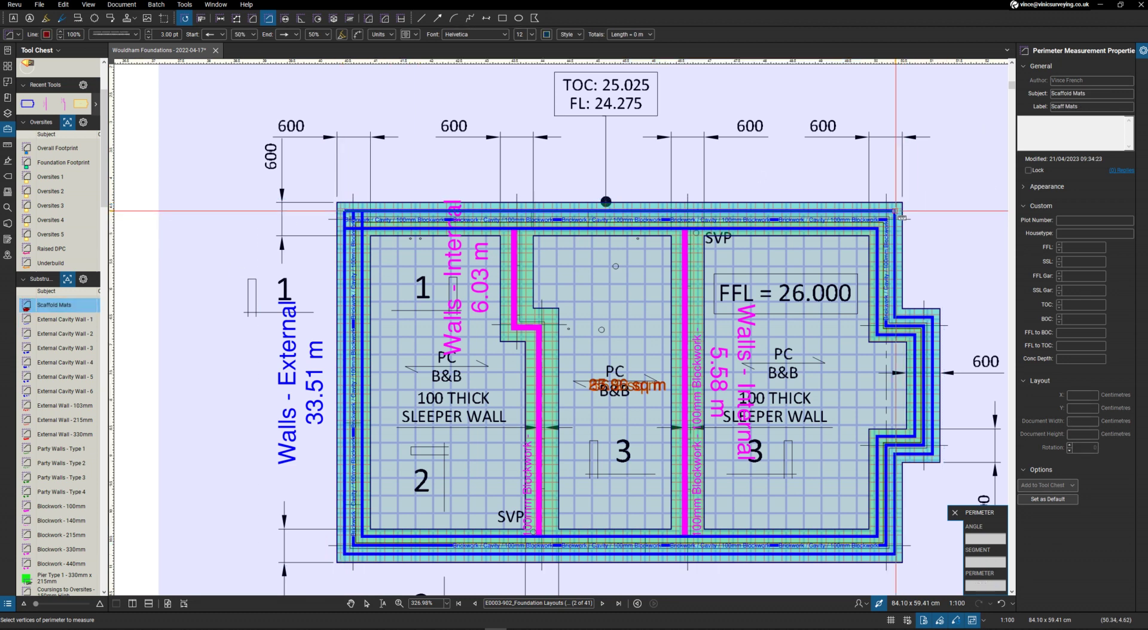
click(895, 202)
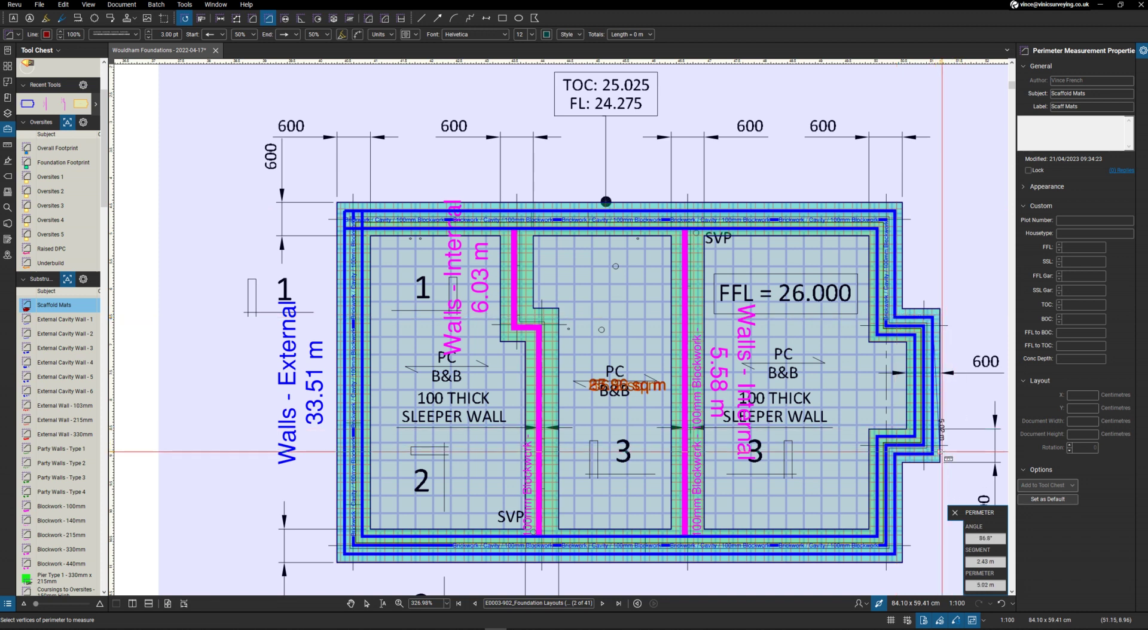
click(931, 453)
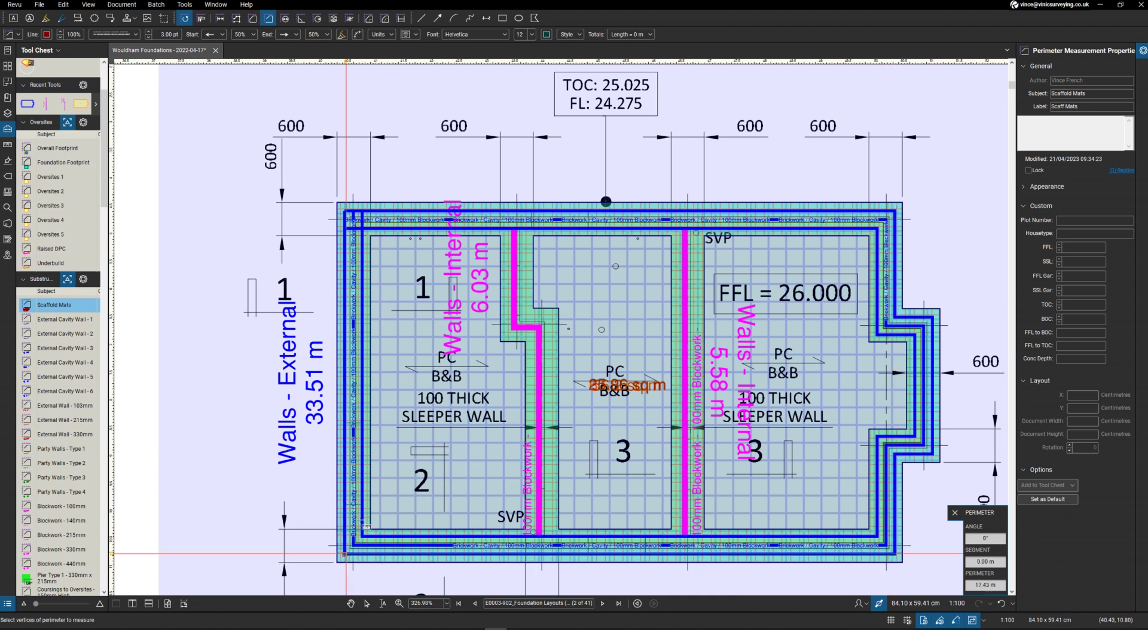
click(345, 211)
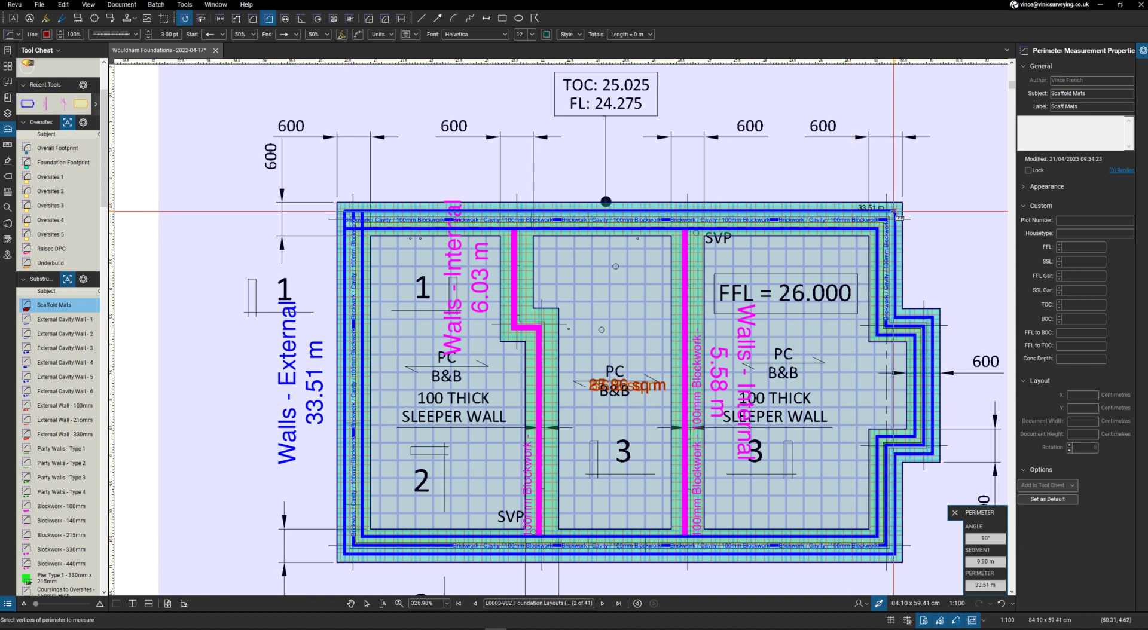
click(893, 211)
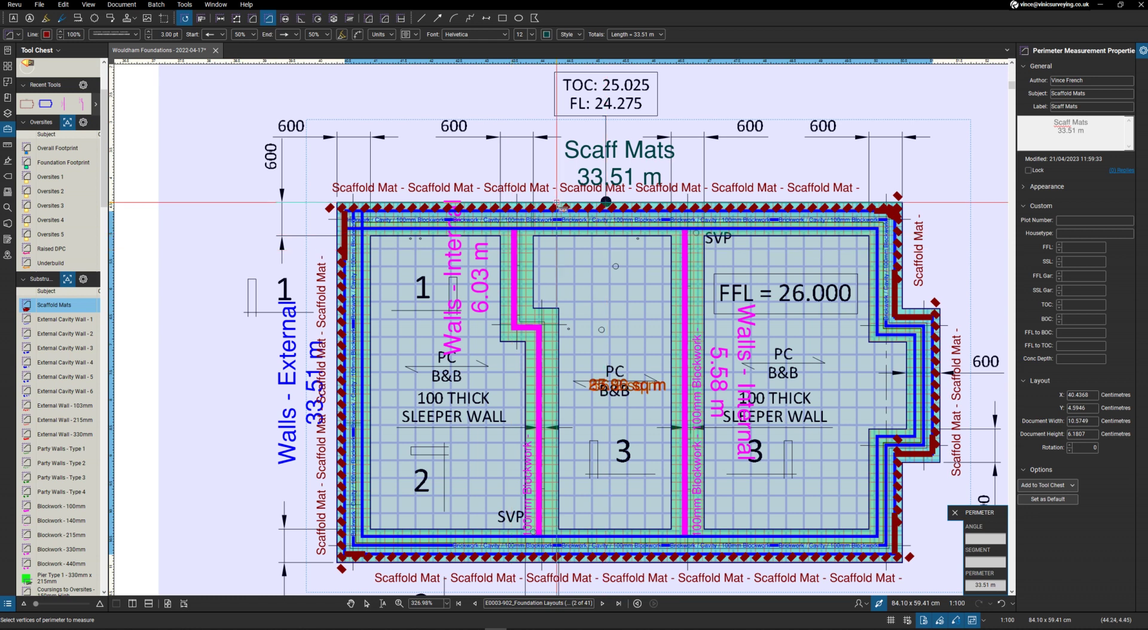
scroll(557, 204, down, 3)
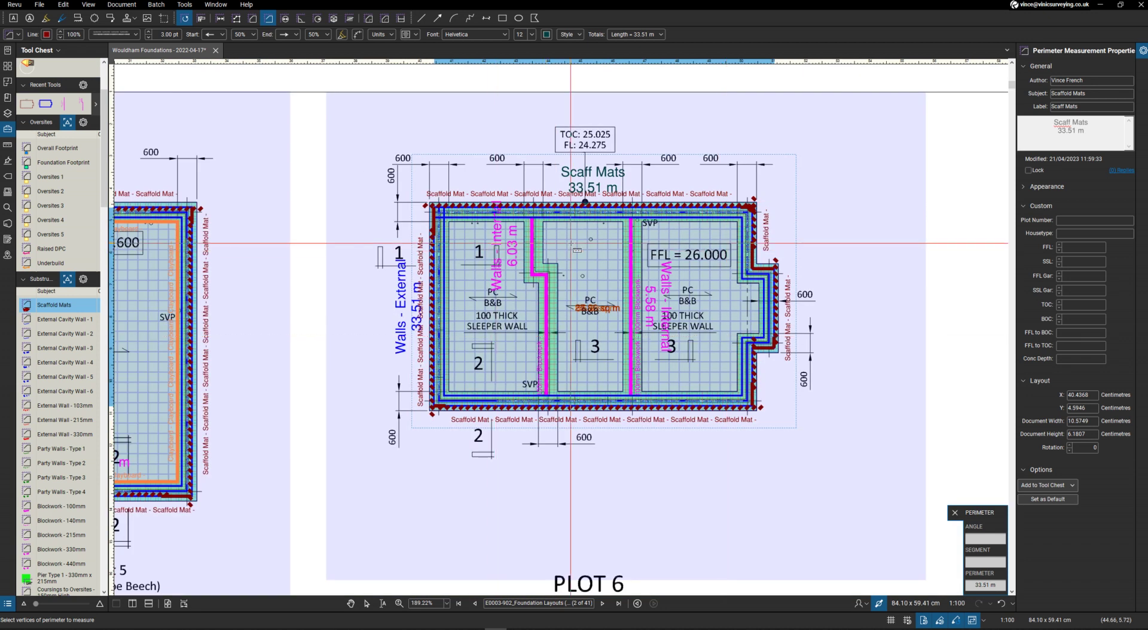
scroll(571, 244, up, 2)
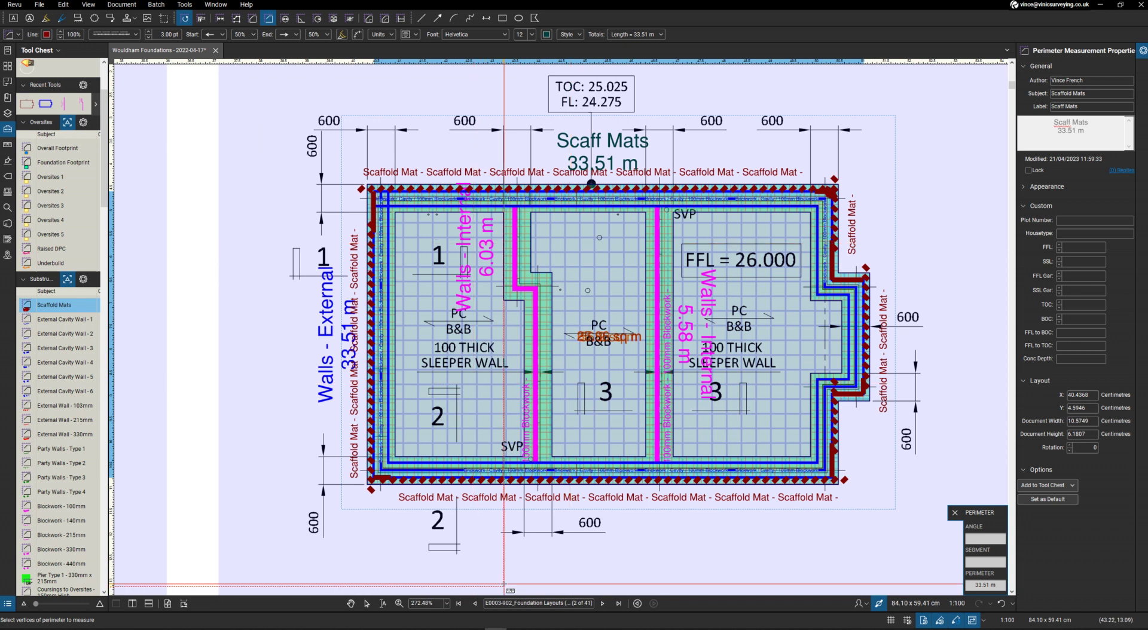
click(493, 616)
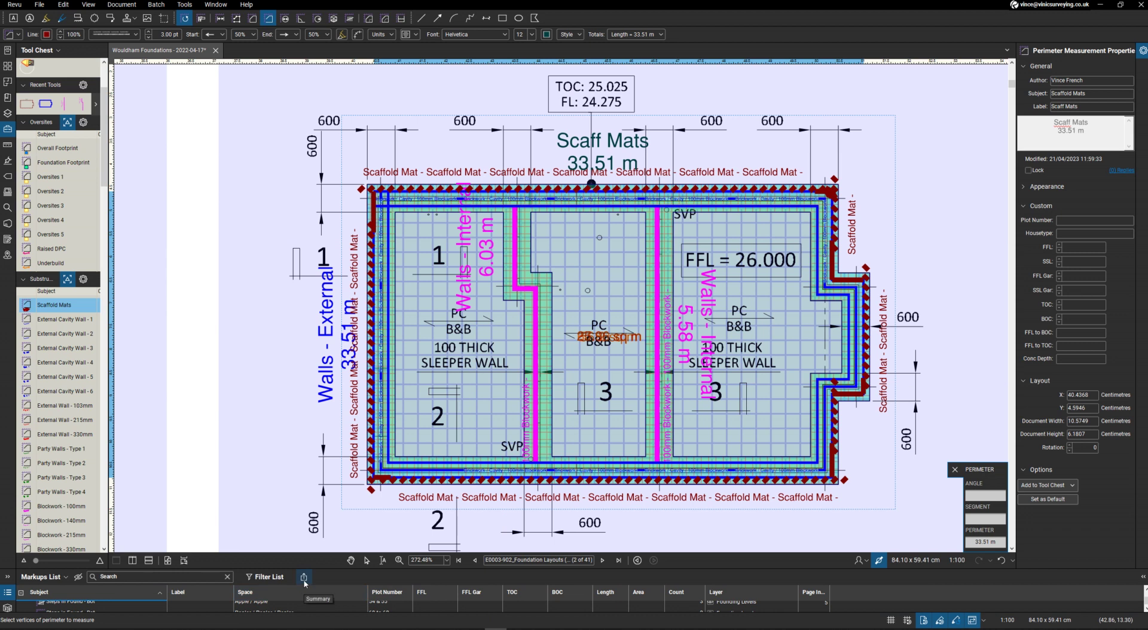
Export a Markups & Totals summary CSV with column headers, then return to Excel
click(304, 583)
click(335, 582)
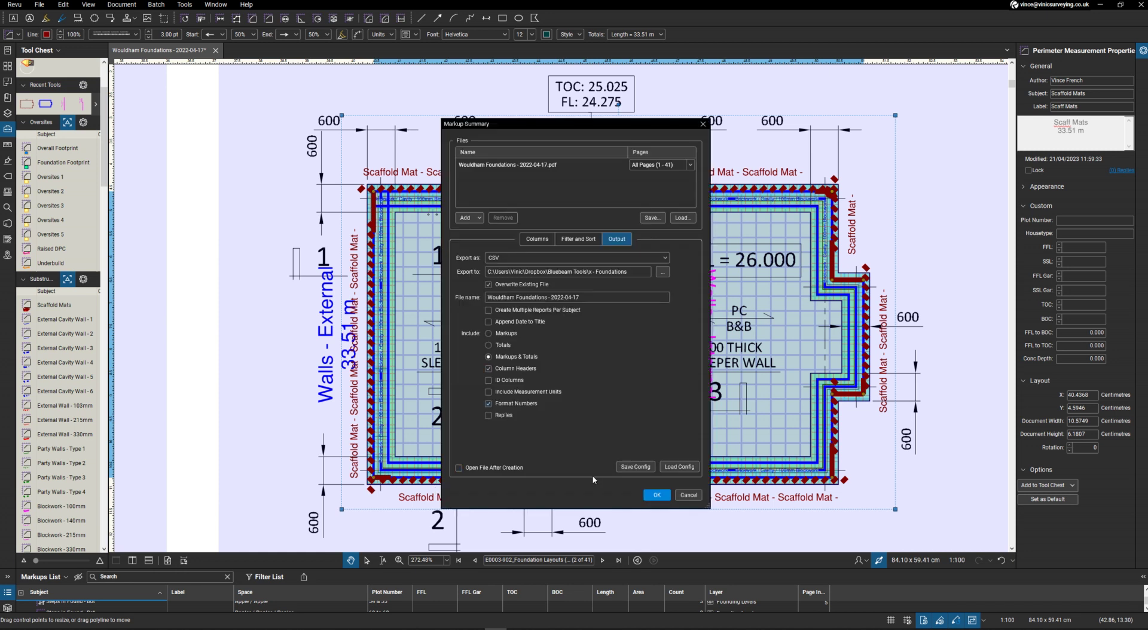
click(658, 495)
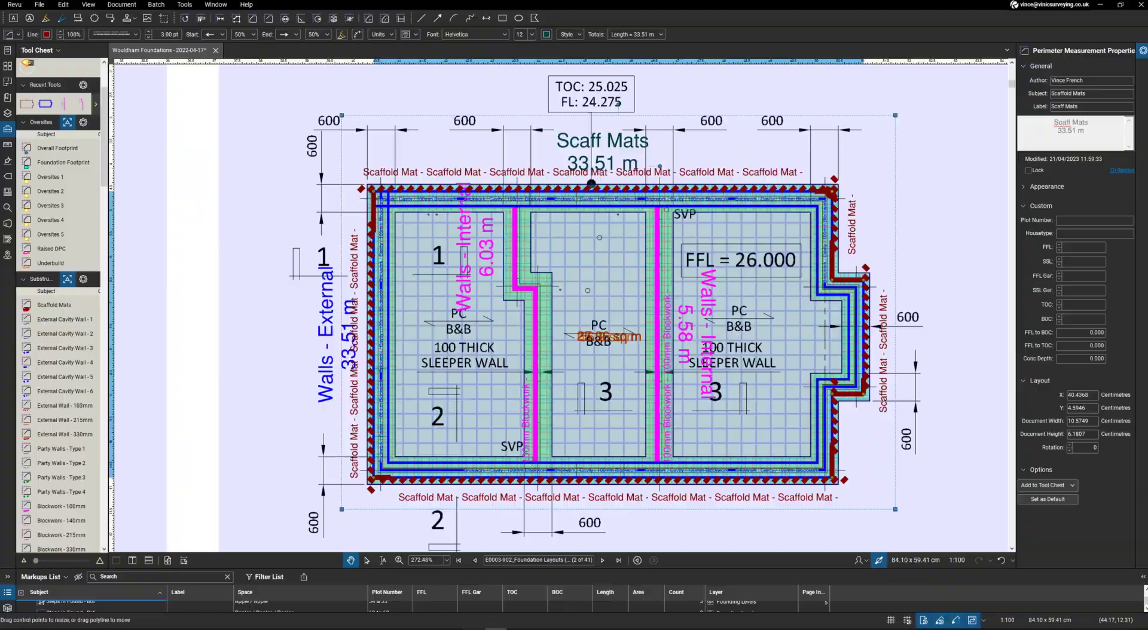
key(alt+Tab)
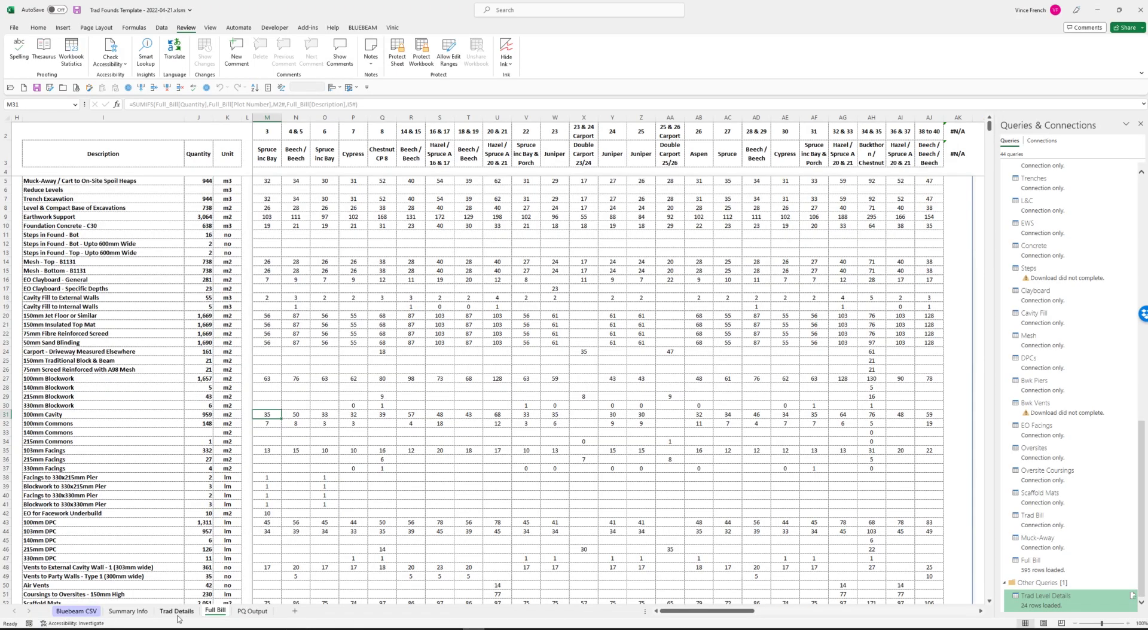
On Trad Details, set housetype Vinic and house FFL 26.000 for plots 1 and 2
click(176, 610)
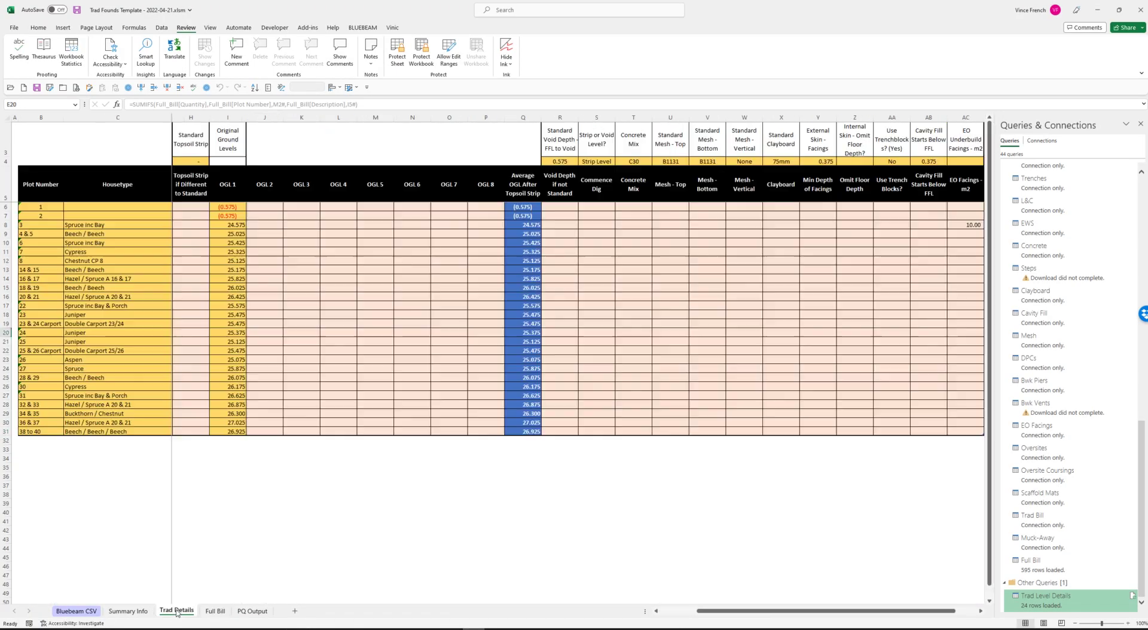
click(81, 205)
text(Vinic)
key(Return)
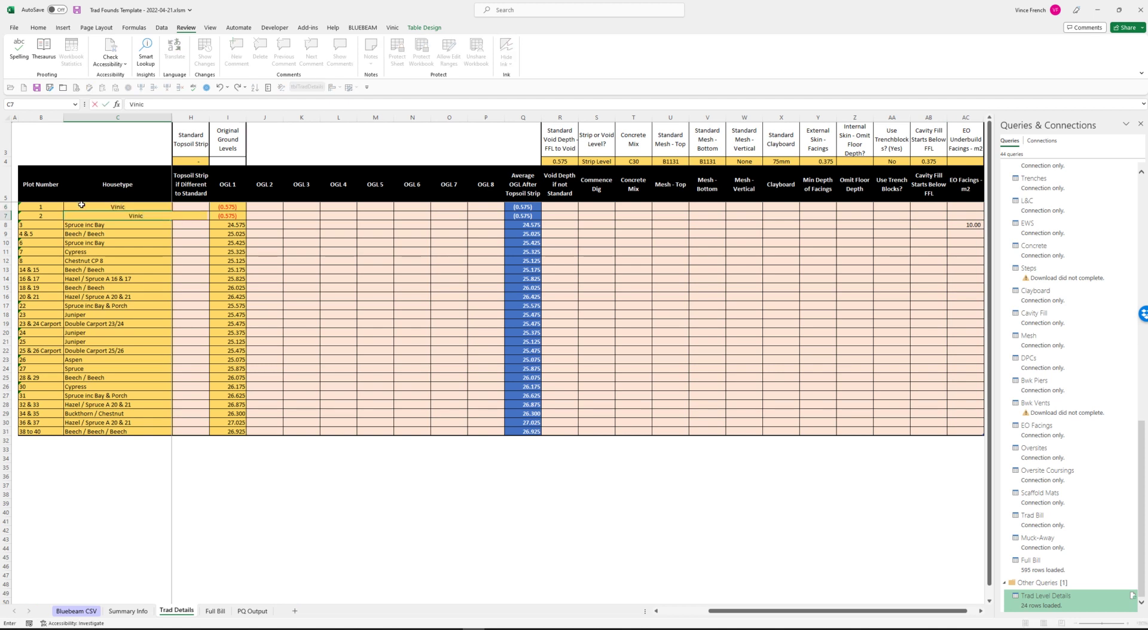
key(Return)
key(Right)
key(Up)
key(Up)
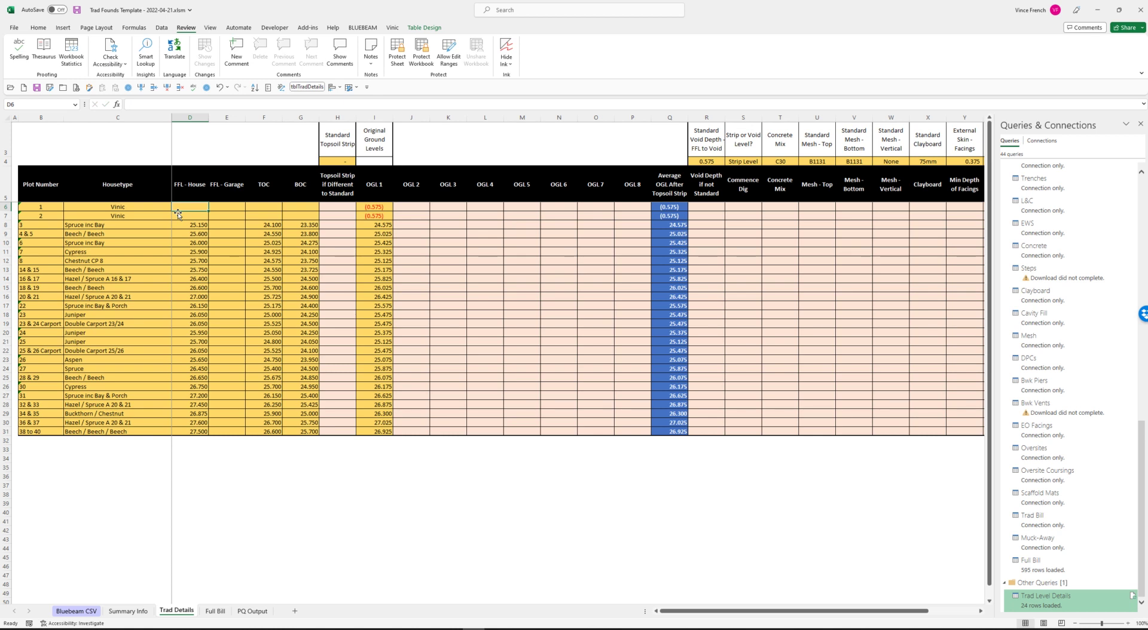
text(26)
key(Return)
text(26)
key(Return)
Enter TOC levels of 25.100 for plot 1 and 24.500 for plot 2
key(Right)
key(Right)
key(Right)
key(Up)
key(Up)
key(Left)
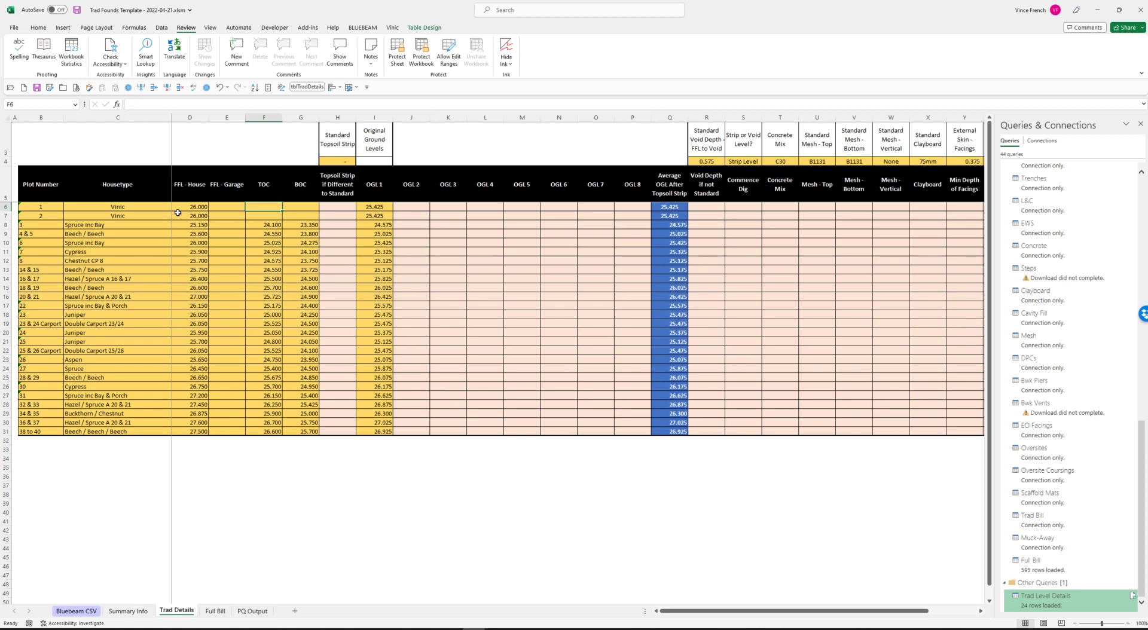
text(25.1)
key(Return)
text(24.95)
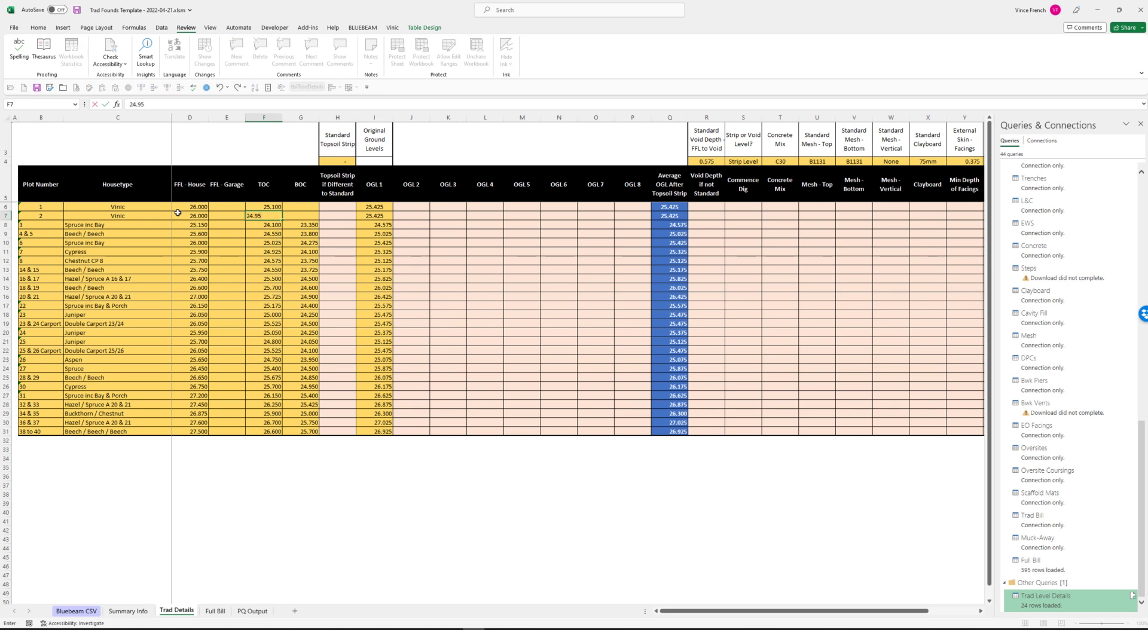
key(Escape)
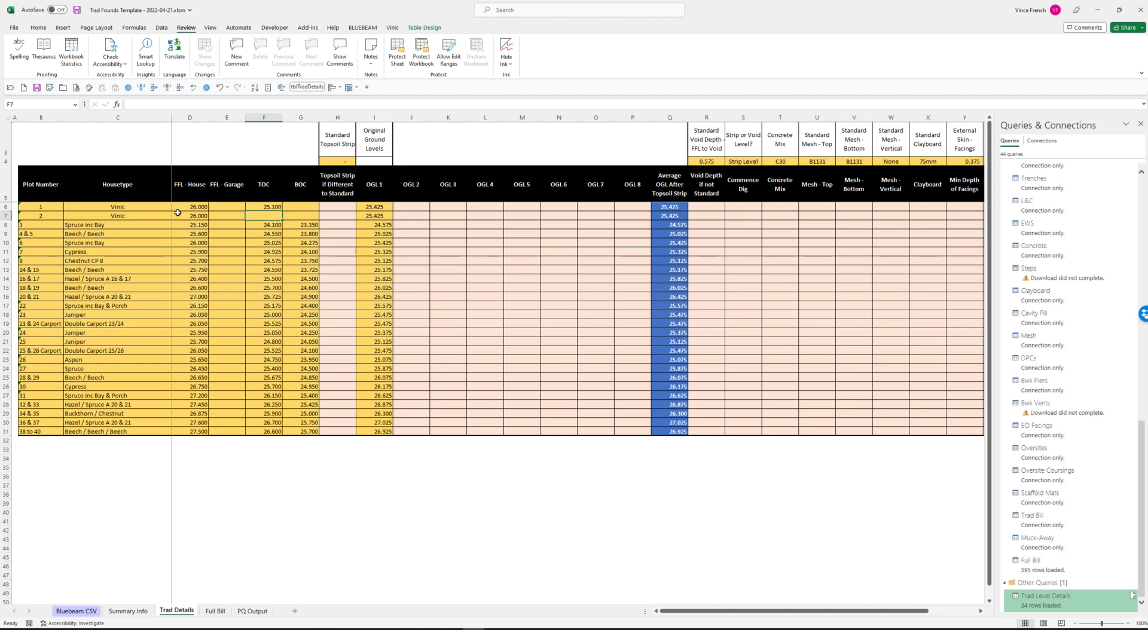
text(24.5)
key(Up)
Enter BOC levels of 24.600 for plot 1 and 22.000 for plot 2
key(Right)
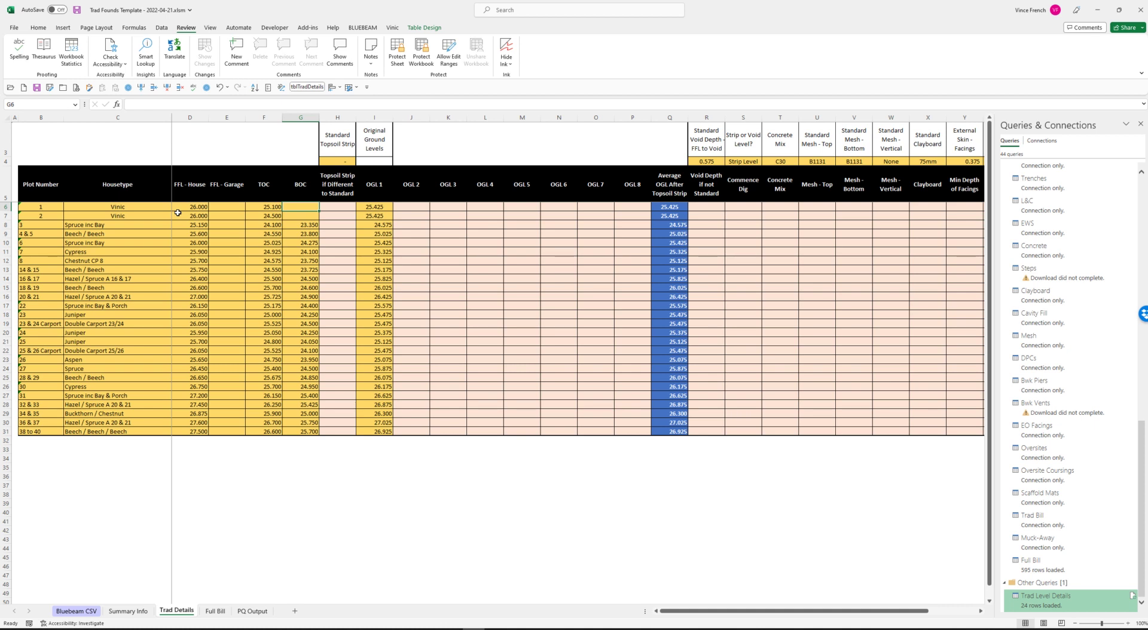
text(24.6)
key(Return)
text(22)
key(Return)
Enter original ground levels of 26.200 for plot 1 and 25.800 for plot 2
key(Up)
key(Right)
key(Right)
key(Up)
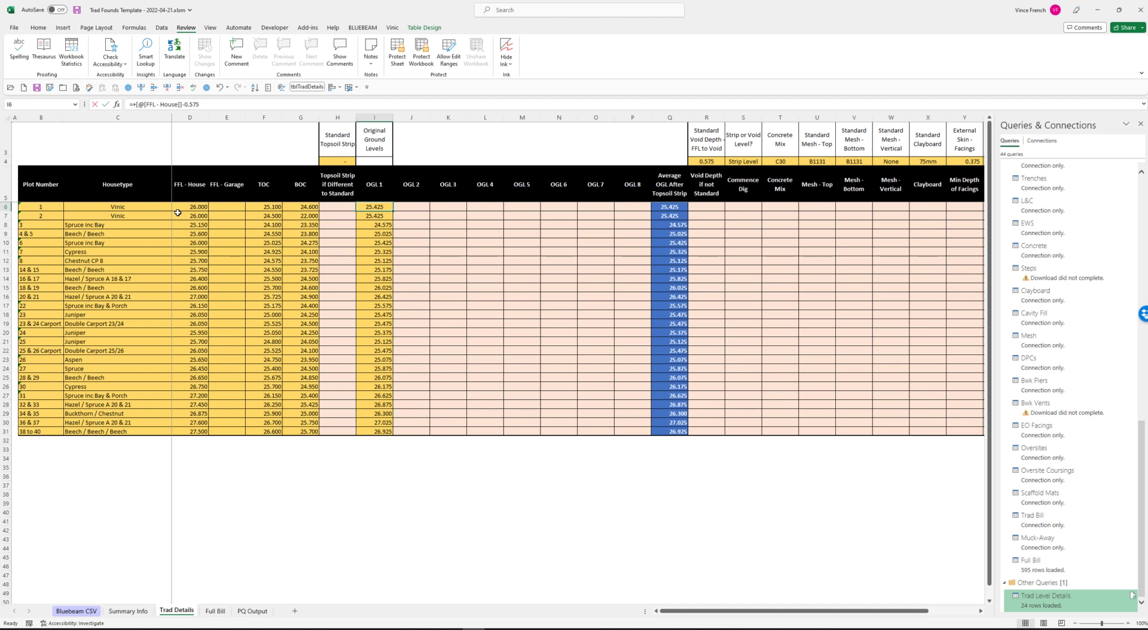
text(26.2)
key(Return)
text(25.8)
key(Return)
key(Right)
key(Up)
key(Right)
key(Right)
key(Right)
key(Right)
key(Right)
key(Right)
key(Right)
key(Right)
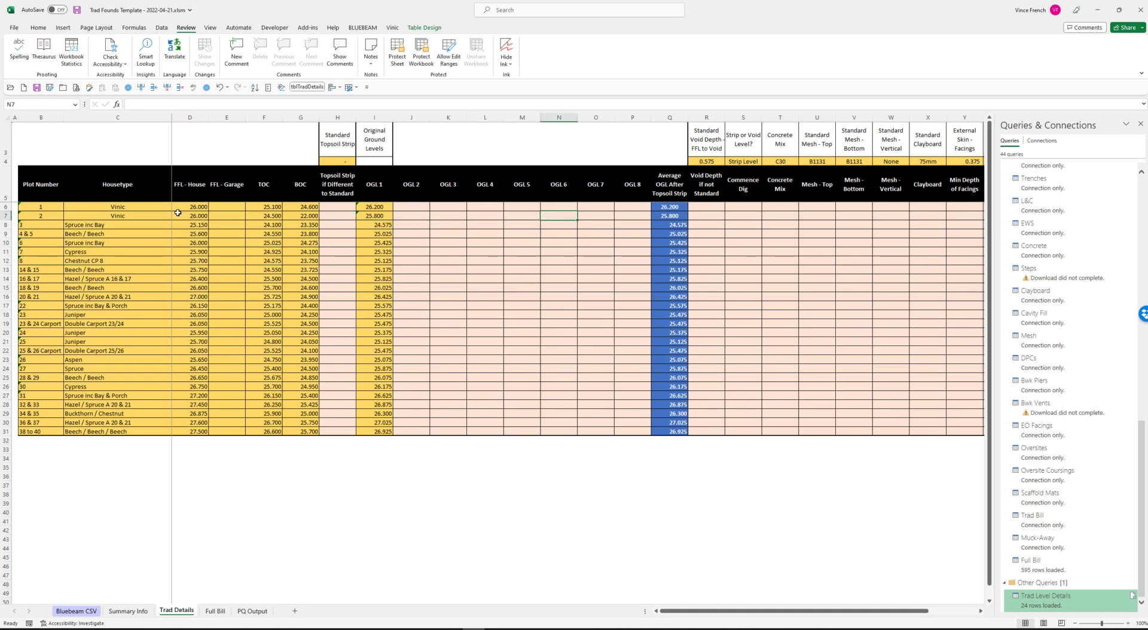
key(Right)
key(Right)
key(Right)
key(Right)
key(Right)
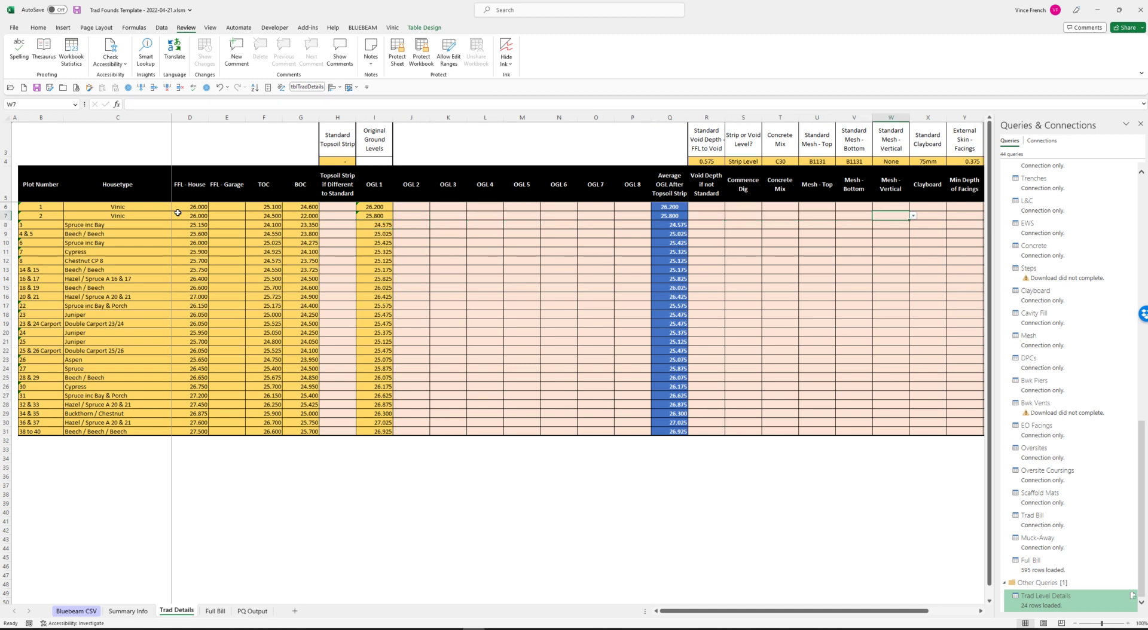
key(Left)
key(Left)
key(Up)
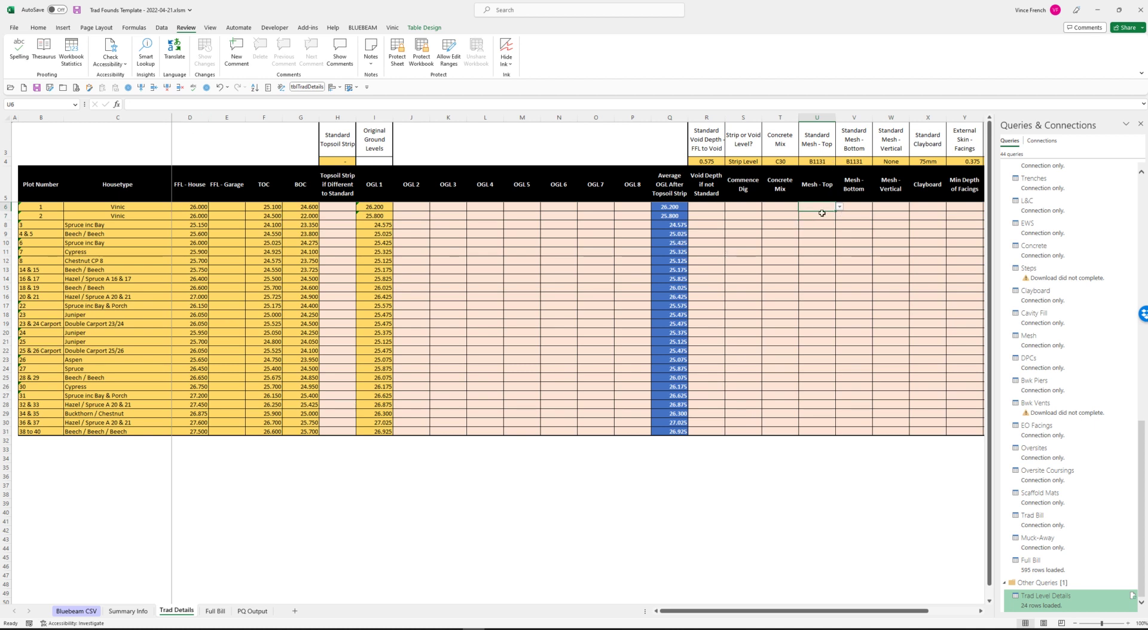
Pick A393 for plot 2's top and bottom mesh and B785 for vertical mesh
click(832, 217)
click(840, 216)
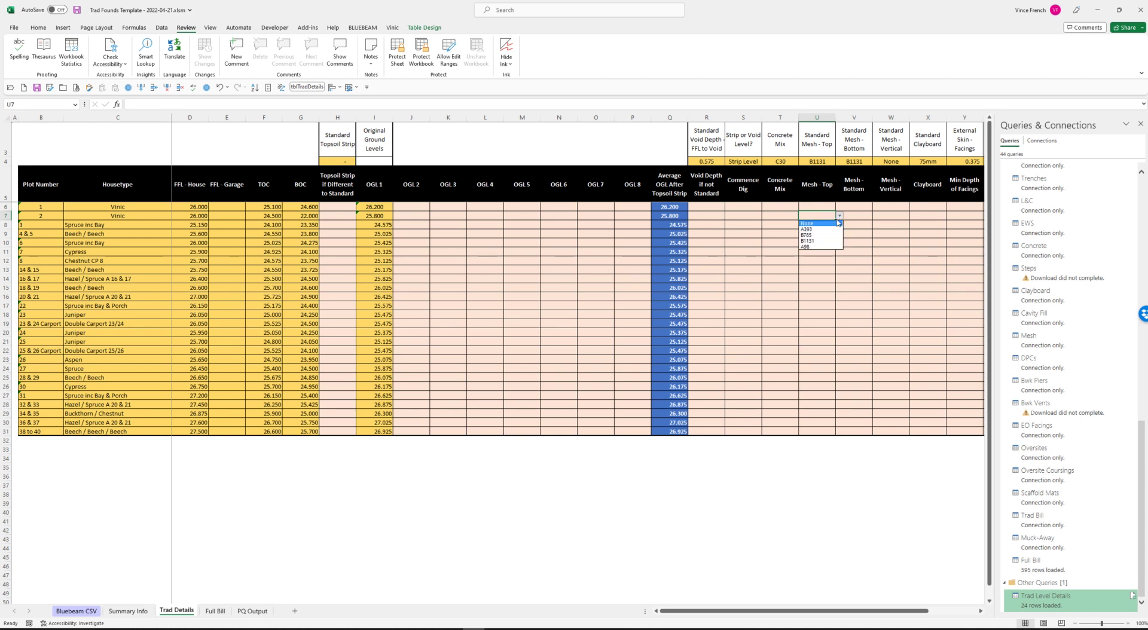
click(820, 230)
click(866, 215)
click(876, 216)
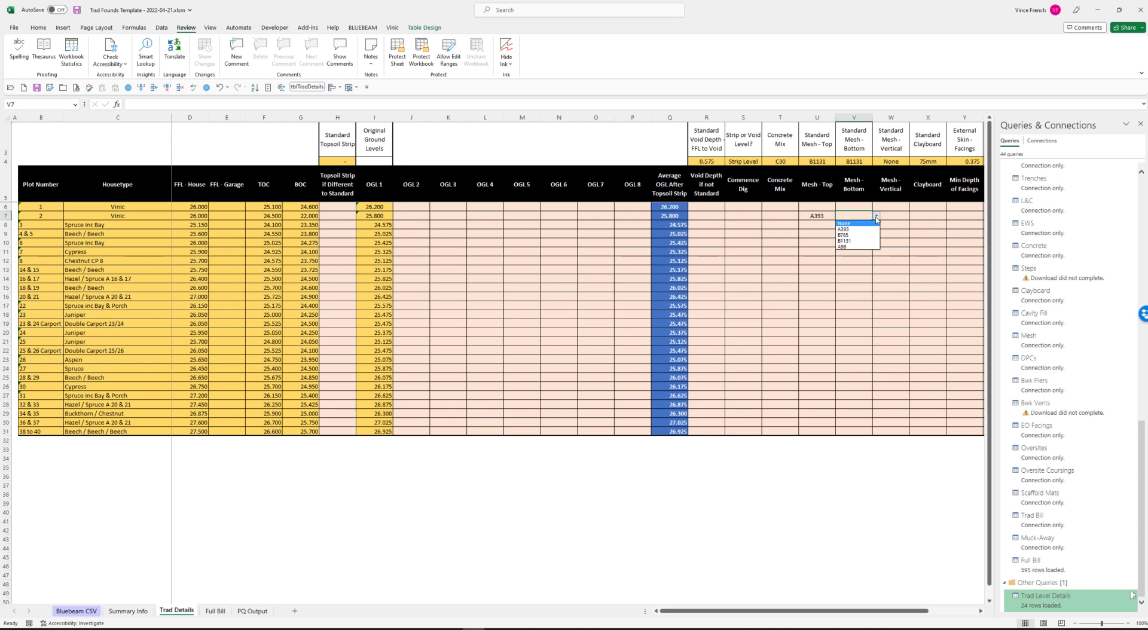
click(849, 229)
click(893, 216)
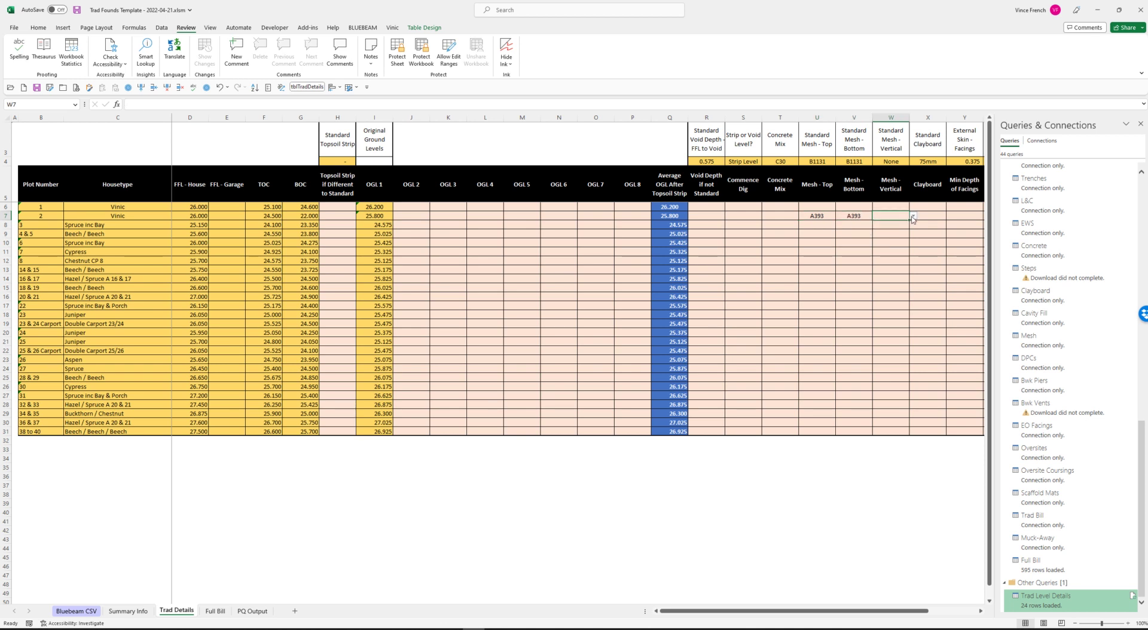
click(913, 217)
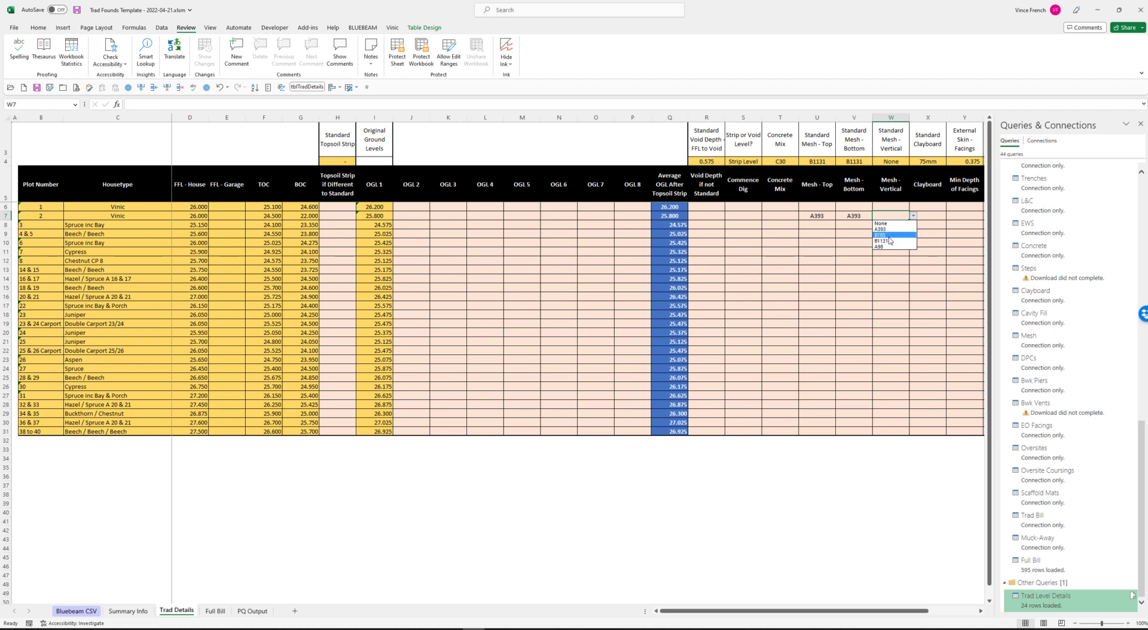
click(889, 237)
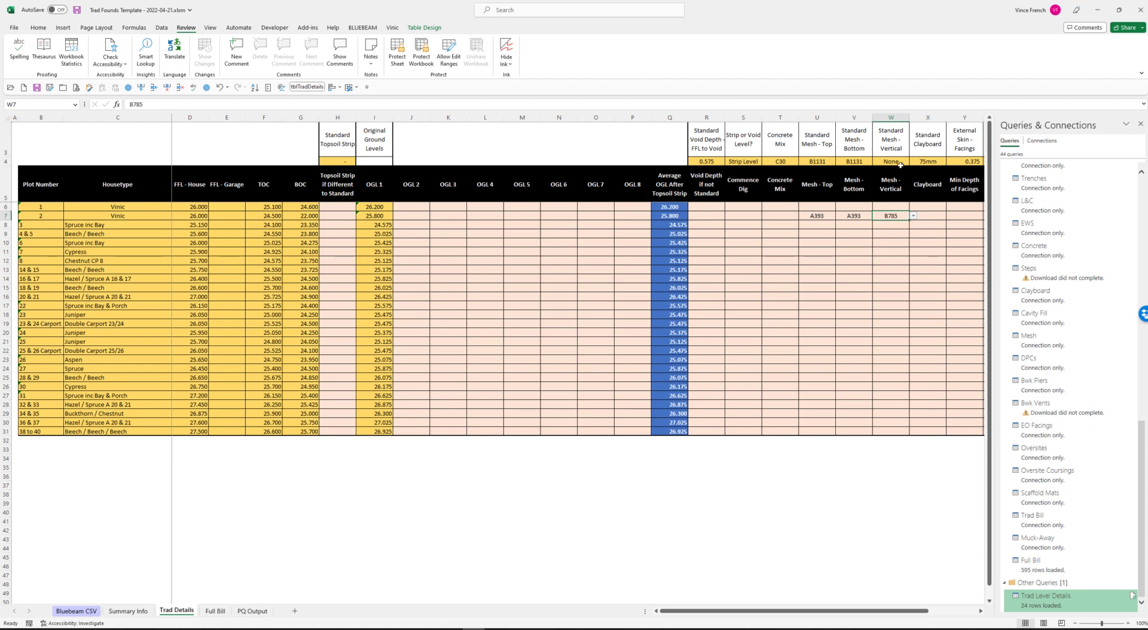
click(922, 216)
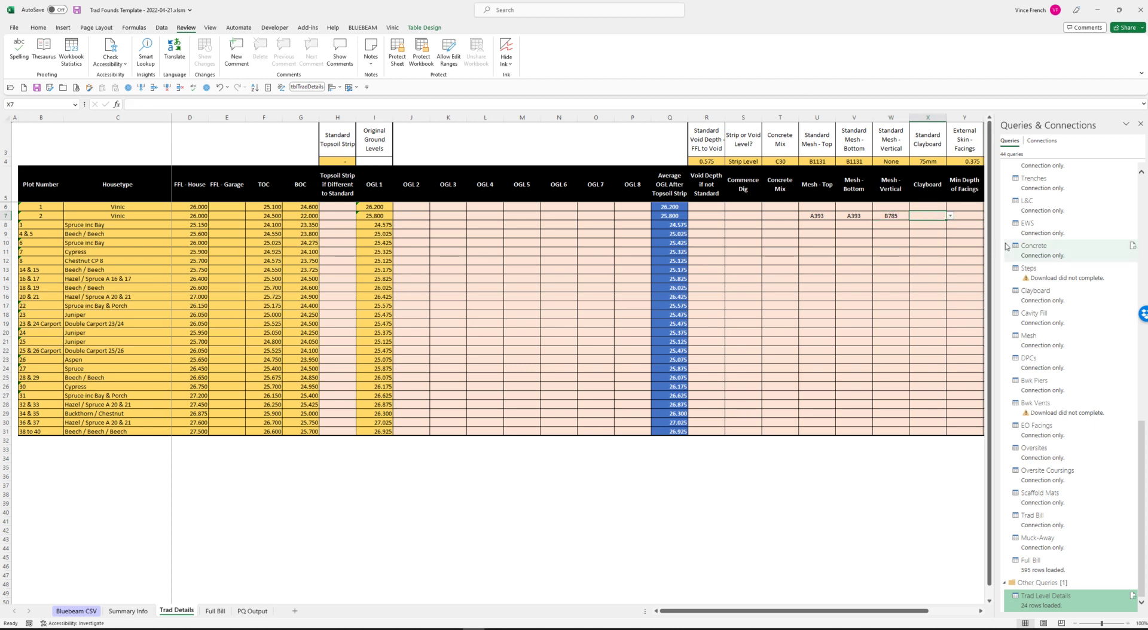
mouse_move(1006, 247)
key(Right)
key(Right)
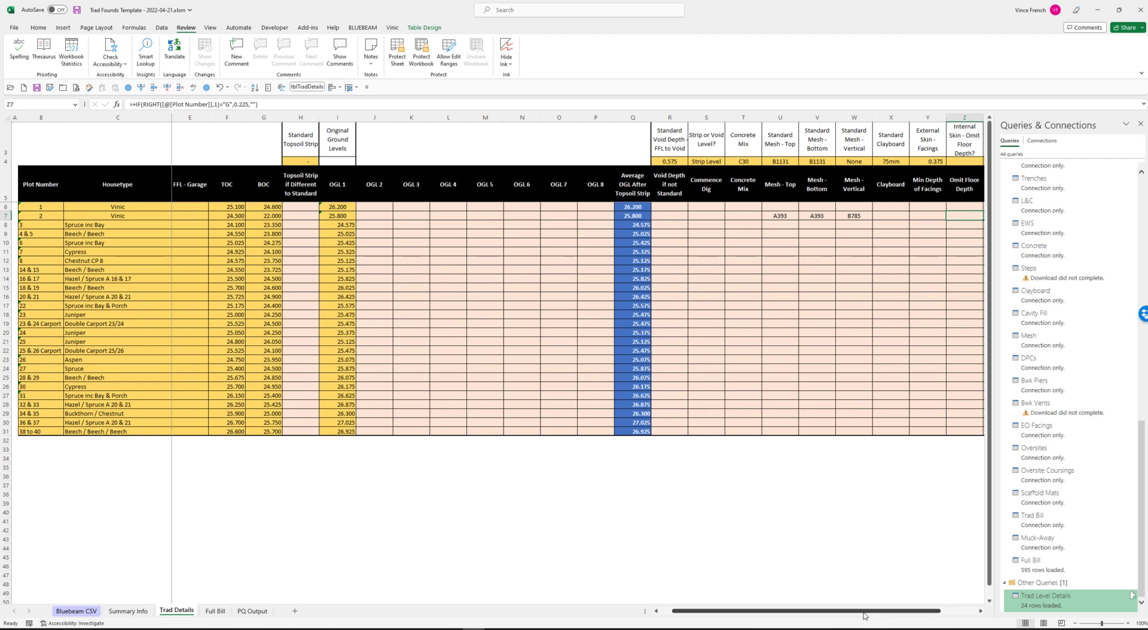
Enter 15 in plot 2's EO Underbuild Facings - m2 cell (AC7)
drag(863, 615, 918, 611)
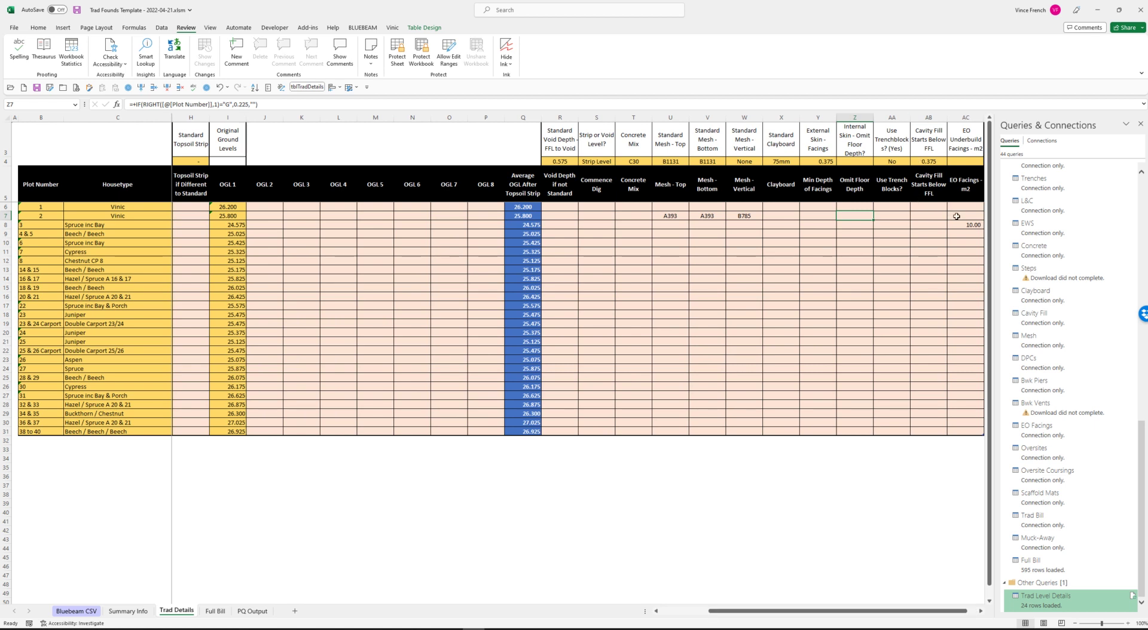
click(956, 216)
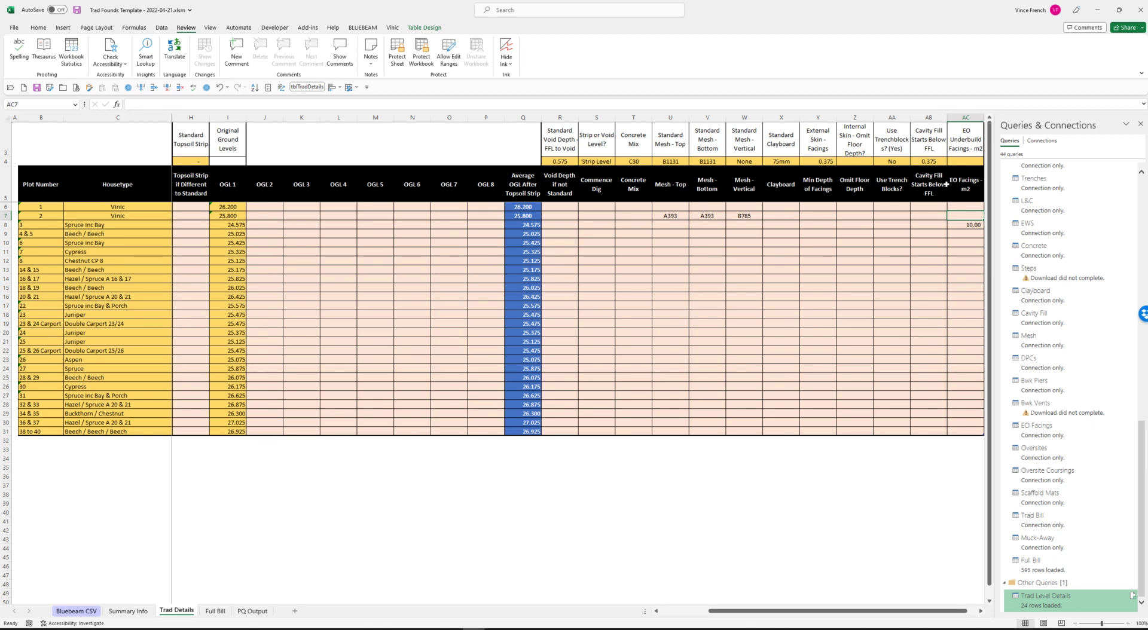
text(15)
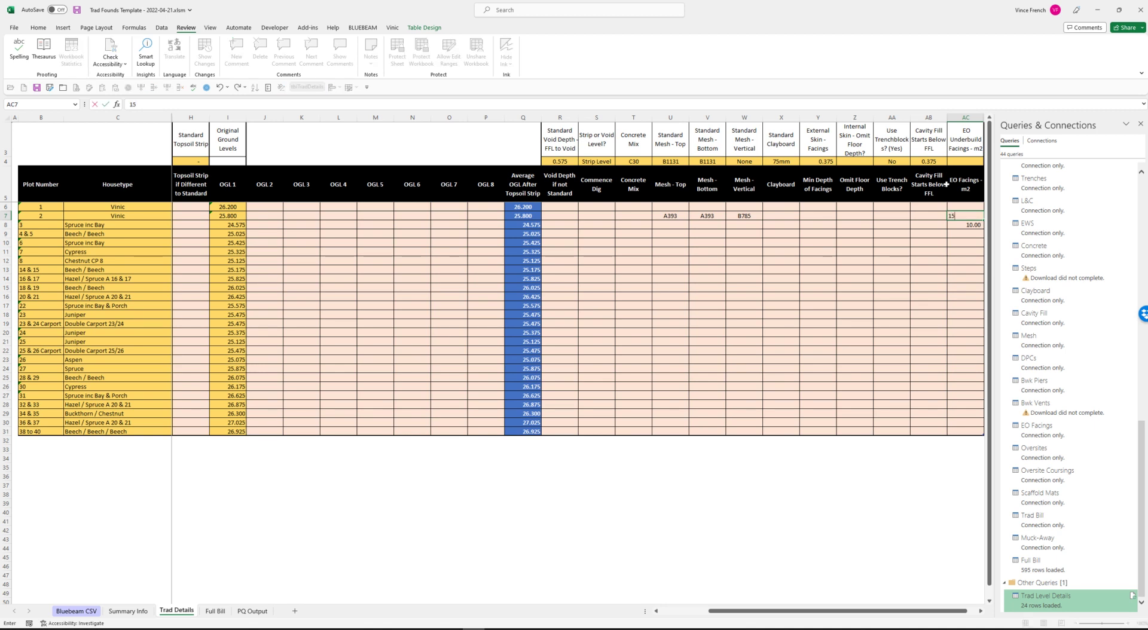
key(Return)
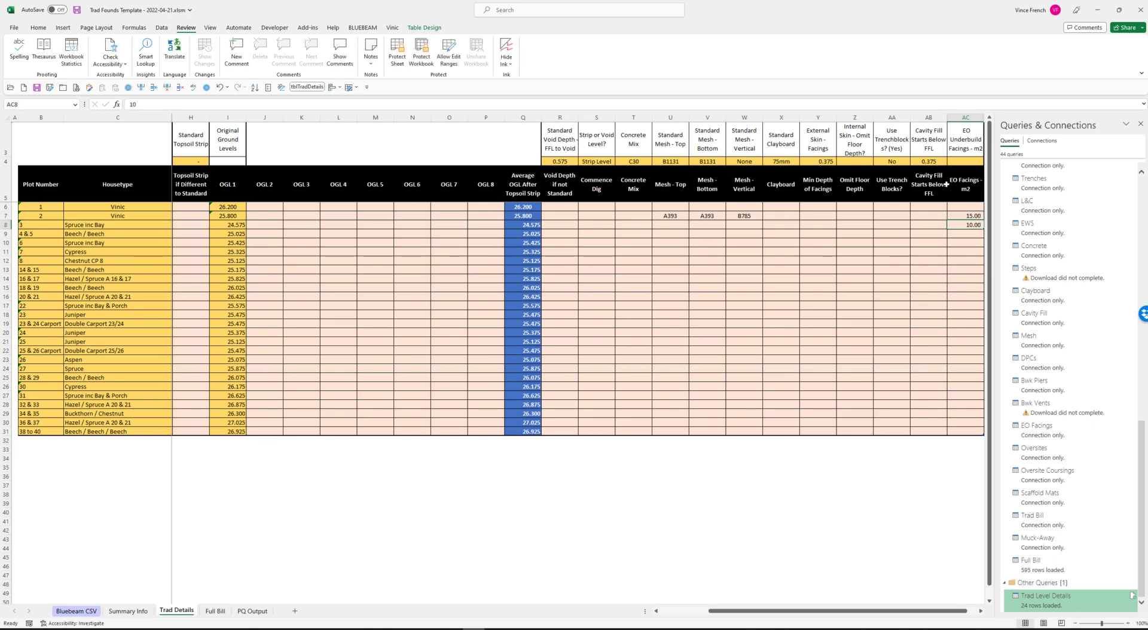
key(Right)
key(Left)
key(Left)
key(Left)
key(Left)
key(Left)
key(Left)
key(Left)
key(Left)
key(Left)
key(Left)
key(Left)
key(Left)
key(Left)
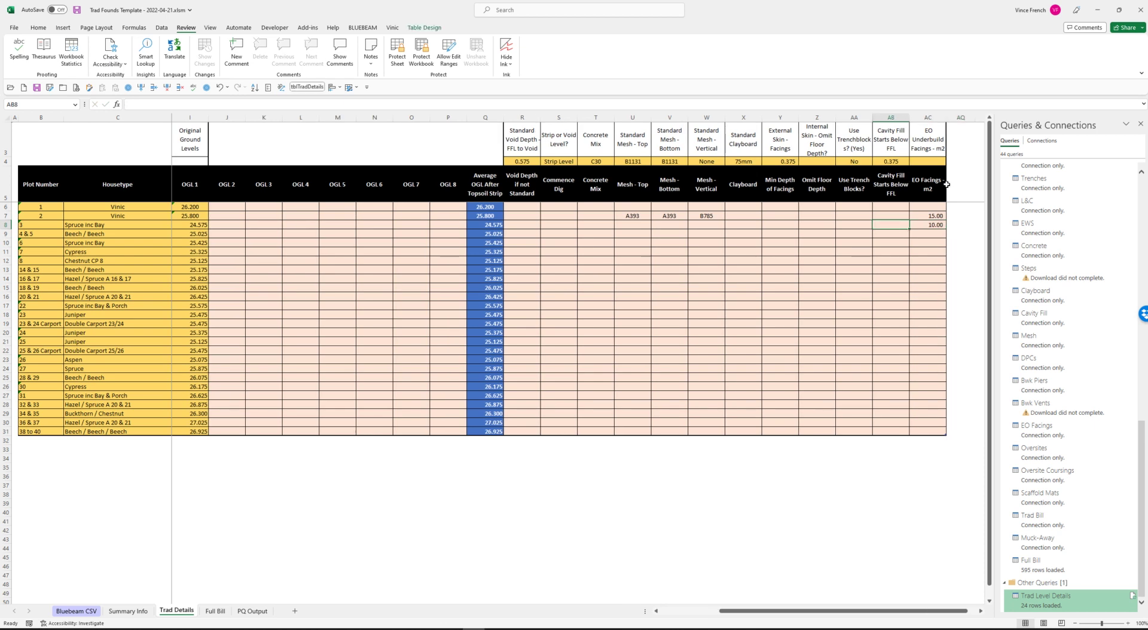
key(Left)
key(Left)
key(Left)
key(Left)
key(Left)
key(Left)
key(Left)
key(Left)
key(Left)
key(Left)
key(Left)
key(Left)
key(Left)
key(Left)
key(Left)
key(Left)
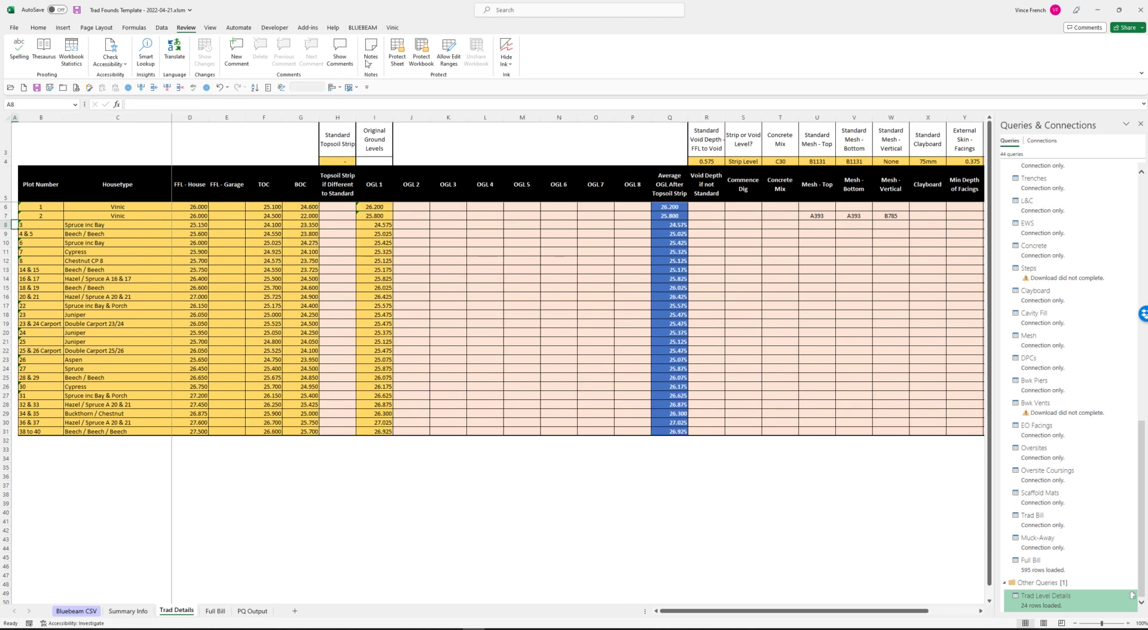
From the Full Bill sheet, refresh the Trad Level Details query
click(216, 611)
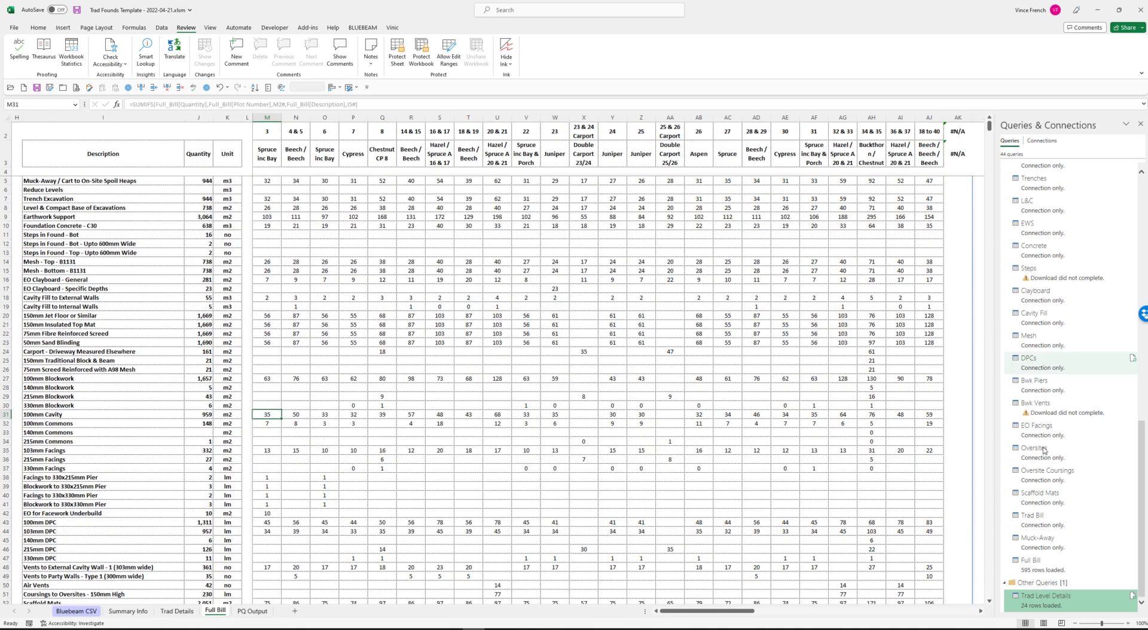
click(1131, 597)
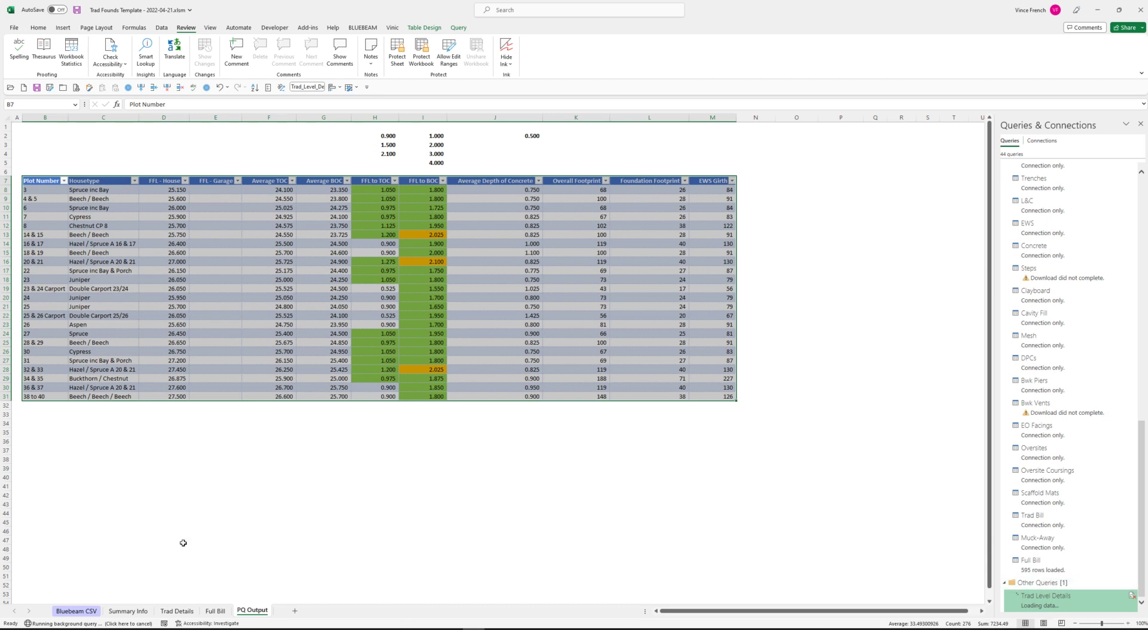
right_click(119, 624)
Stop the stalled background query refresh from the status bar
click(111, 623)
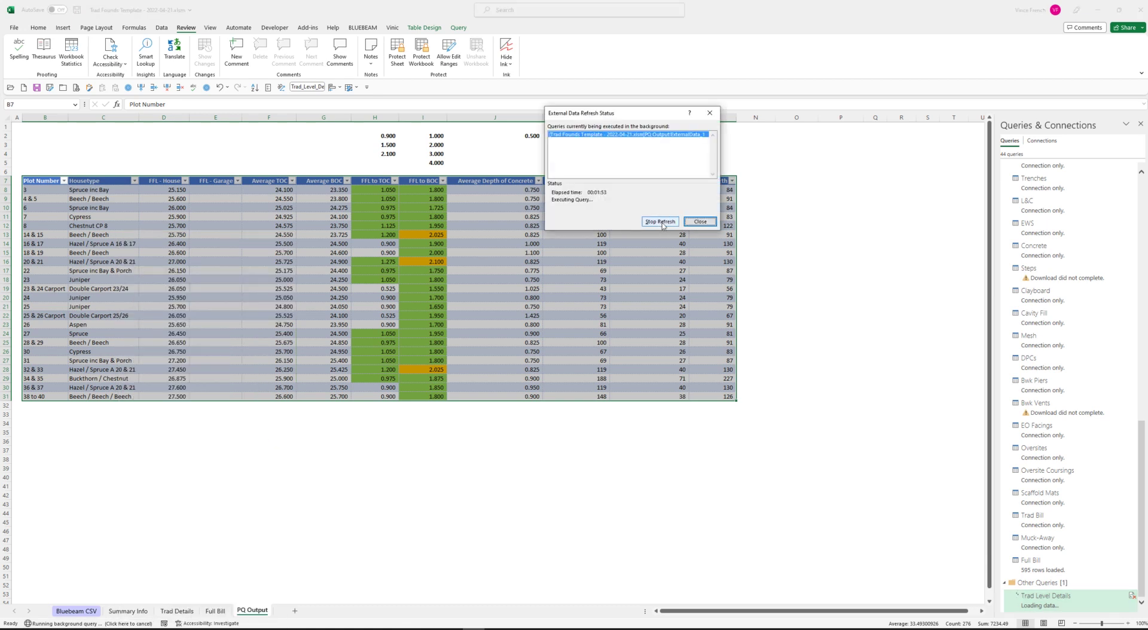
click(660, 222)
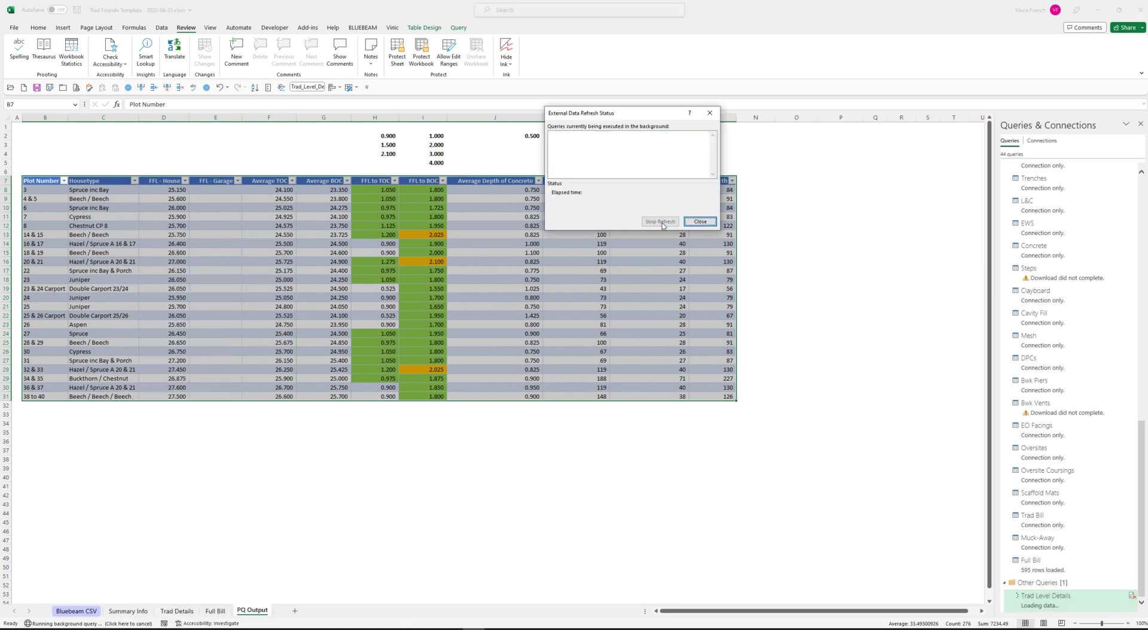
click(705, 223)
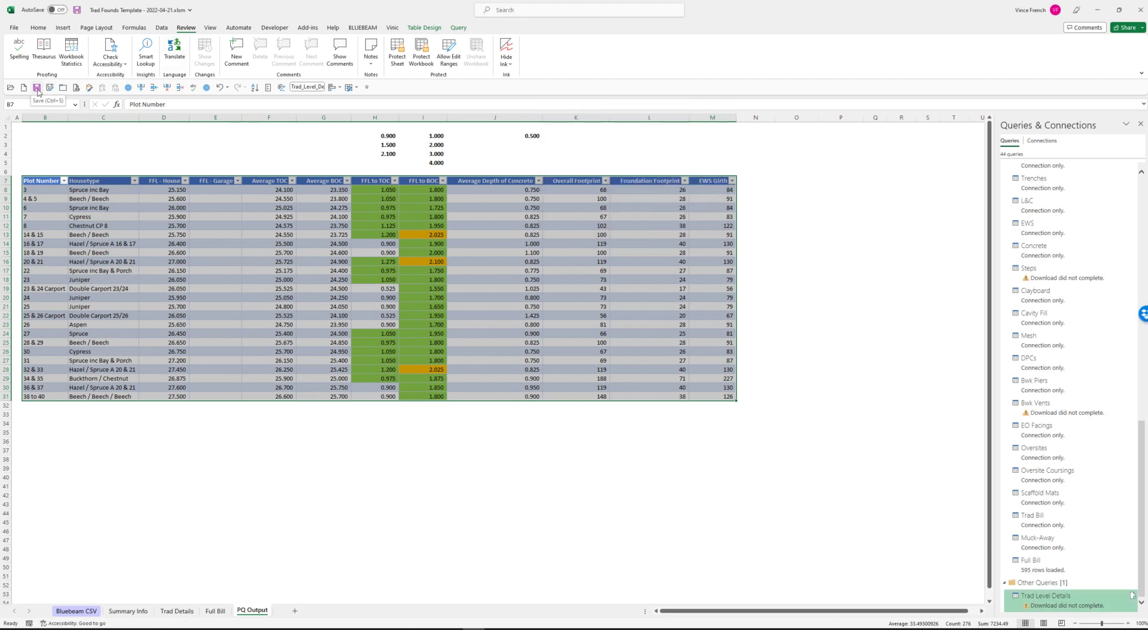
Save and close the workbook, exit Excel, then reopen Trad Founds Template at Full Bill
click(37, 88)
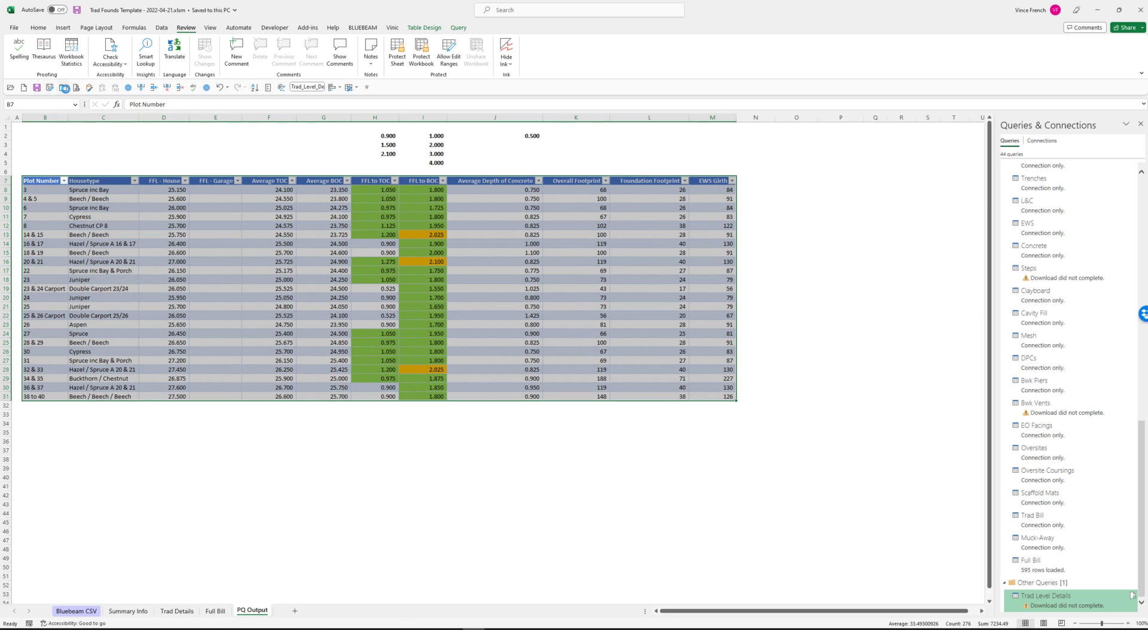
click(63, 88)
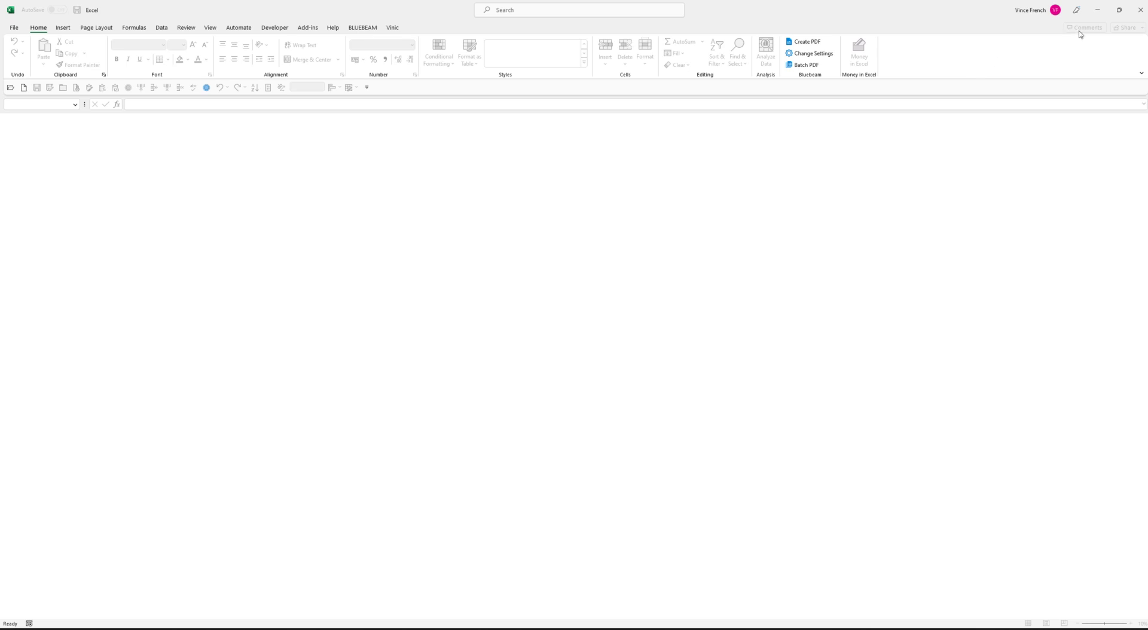
click(1140, 18)
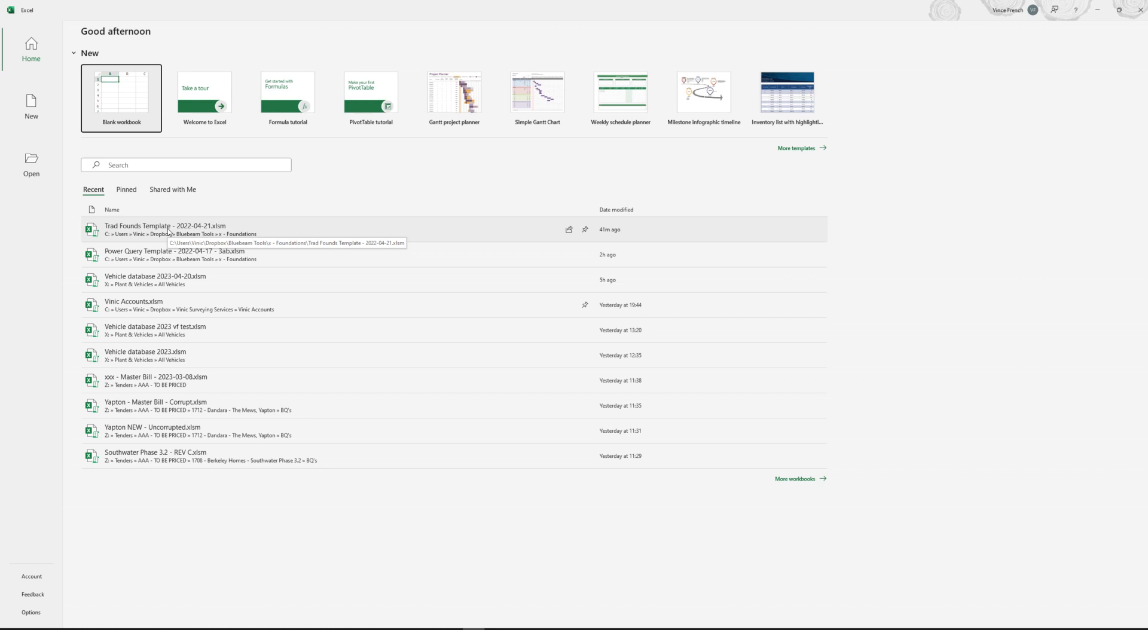
click(168, 232)
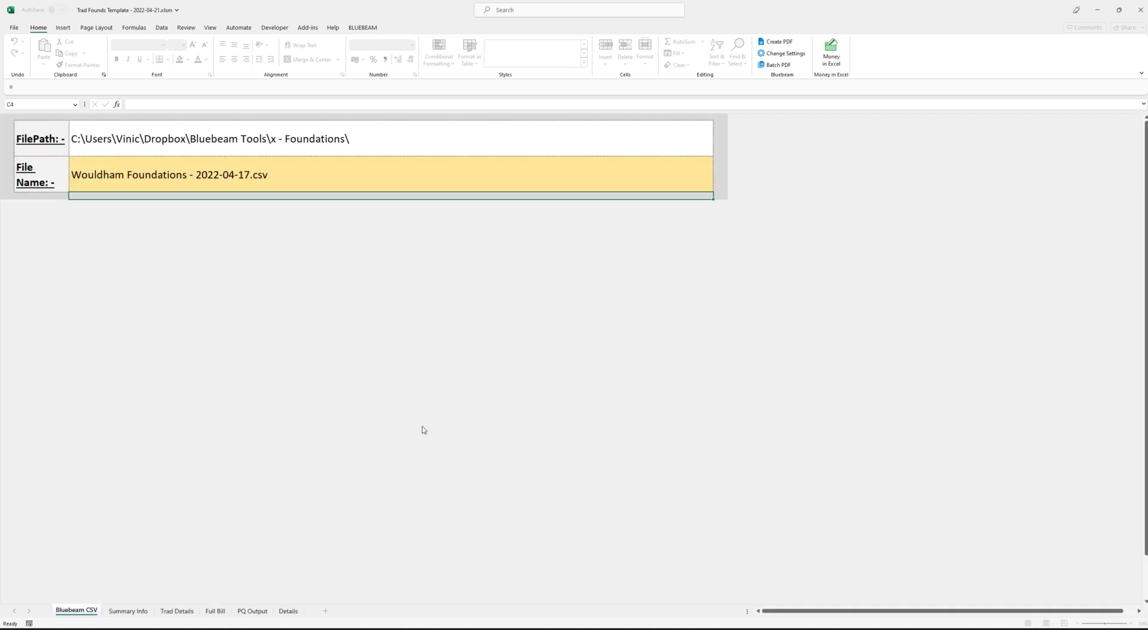
click(215, 611)
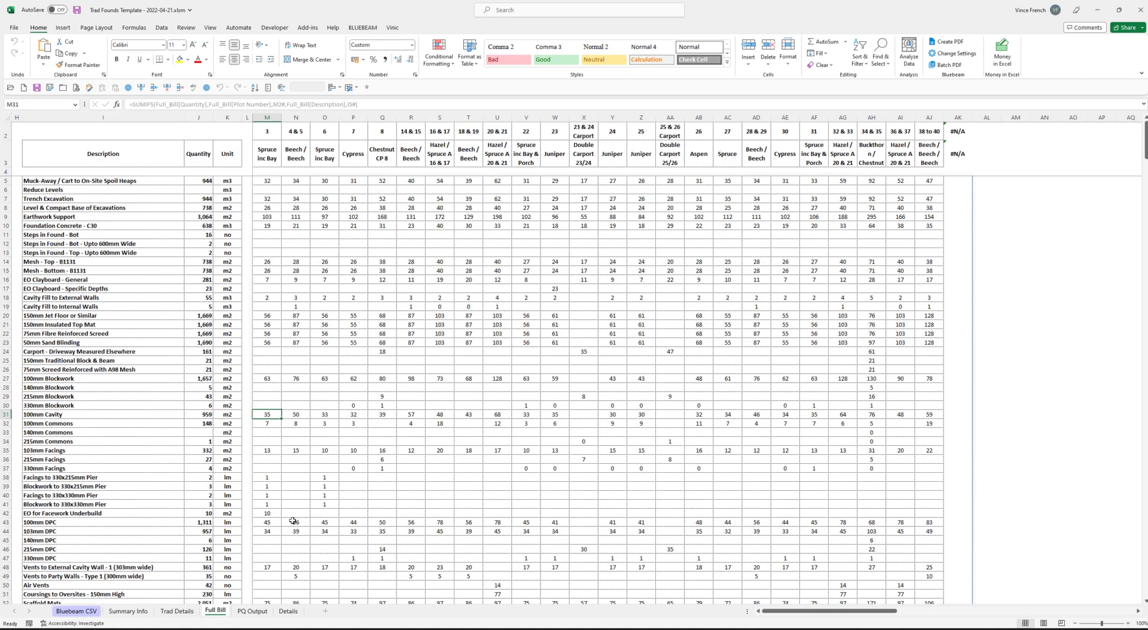
Show the Queries & Connections pane from the Data tab and scroll to the Full Bill query
click(169, 30)
click(250, 43)
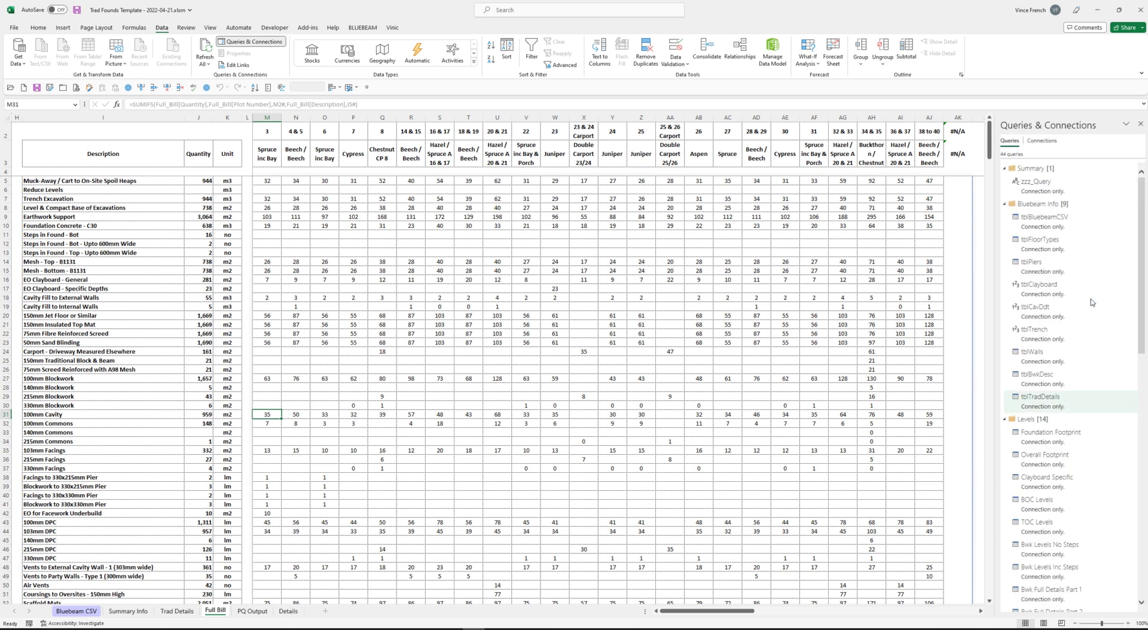
scroll(1077, 463, down, 10)
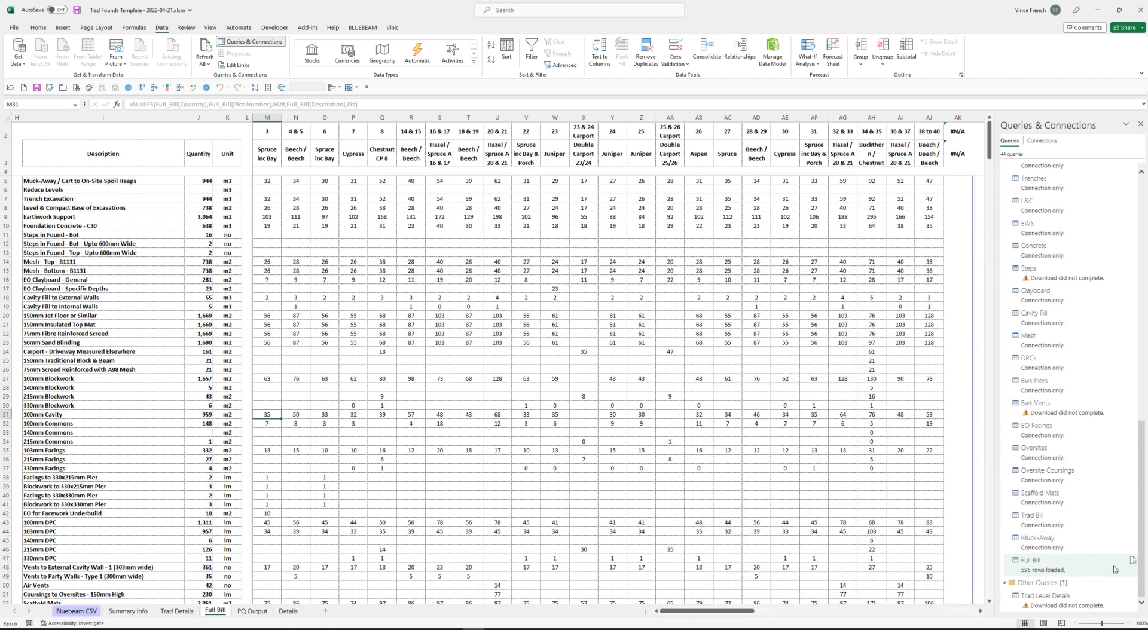
Refresh the Full Bill query, then switch back to Bluebeam Revu
mouse_move(1132, 564)
click(1133, 562)
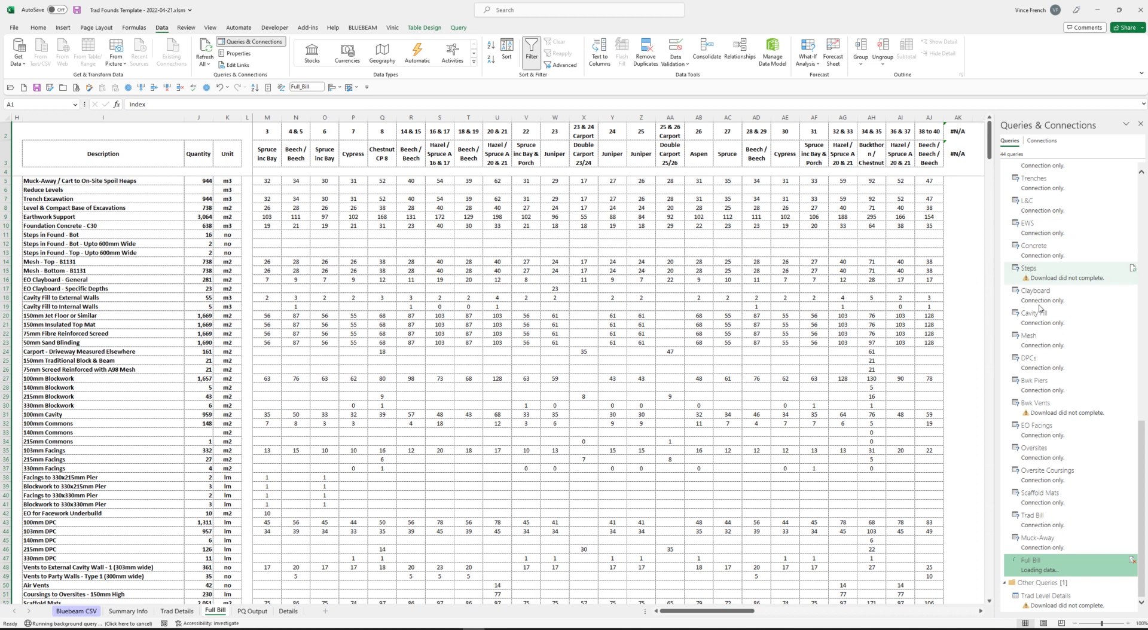
mouse_move(1041, 404)
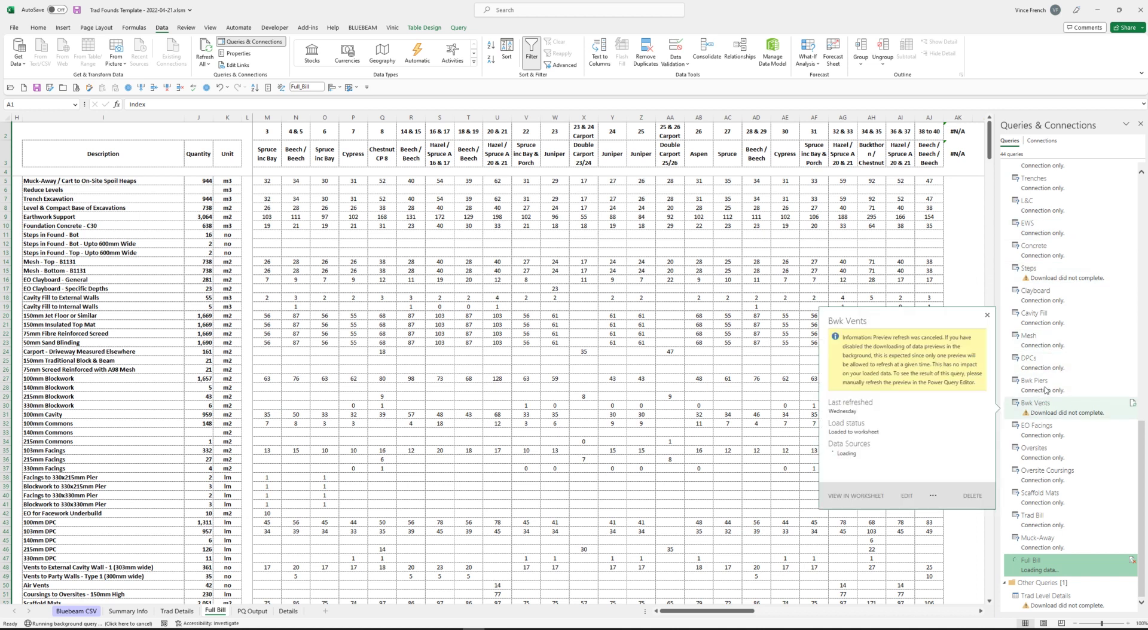
mouse_move(1061, 223)
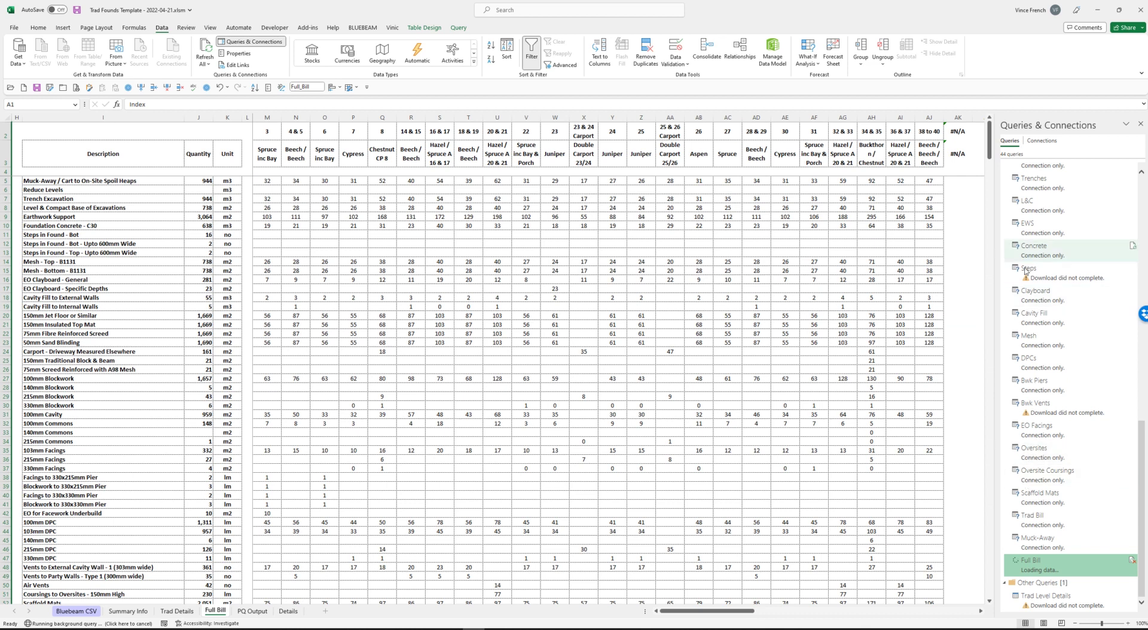
mouse_move(1027, 271)
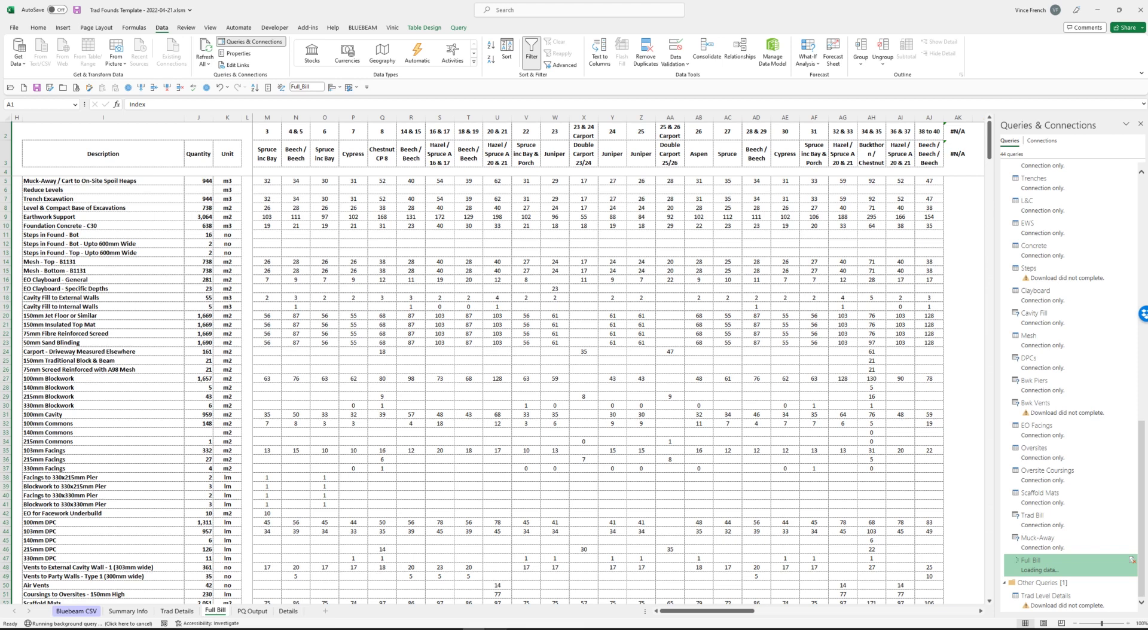
key(alt+Tab)
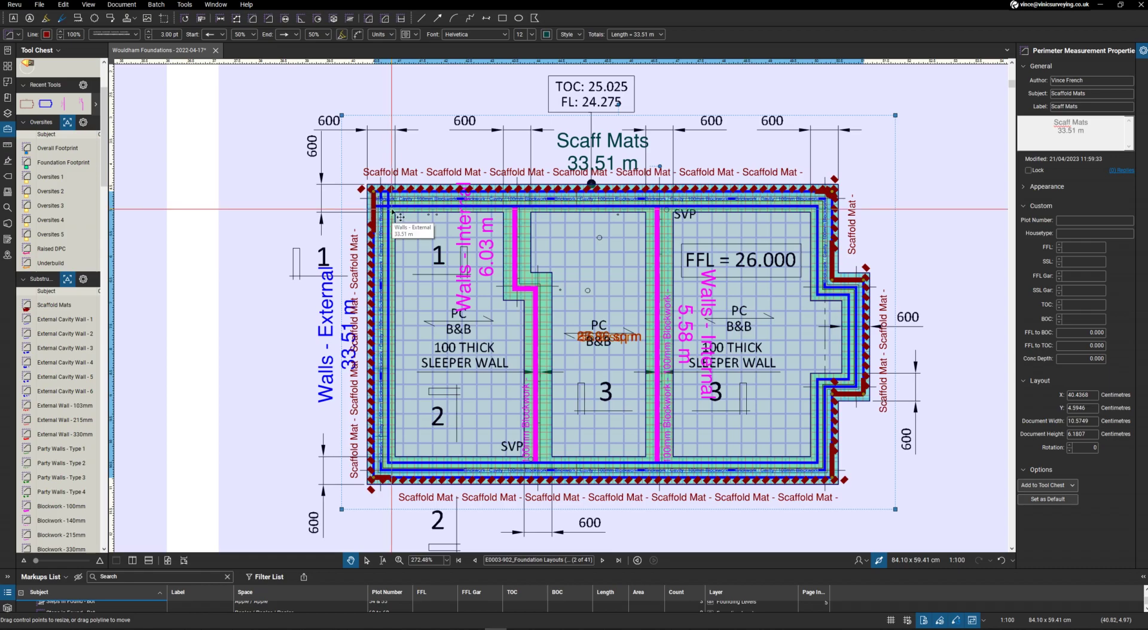
Scroll the markups list to view steps-in-found entries and TOC levels like TOC - 1
scroll(399, 217, down, 1)
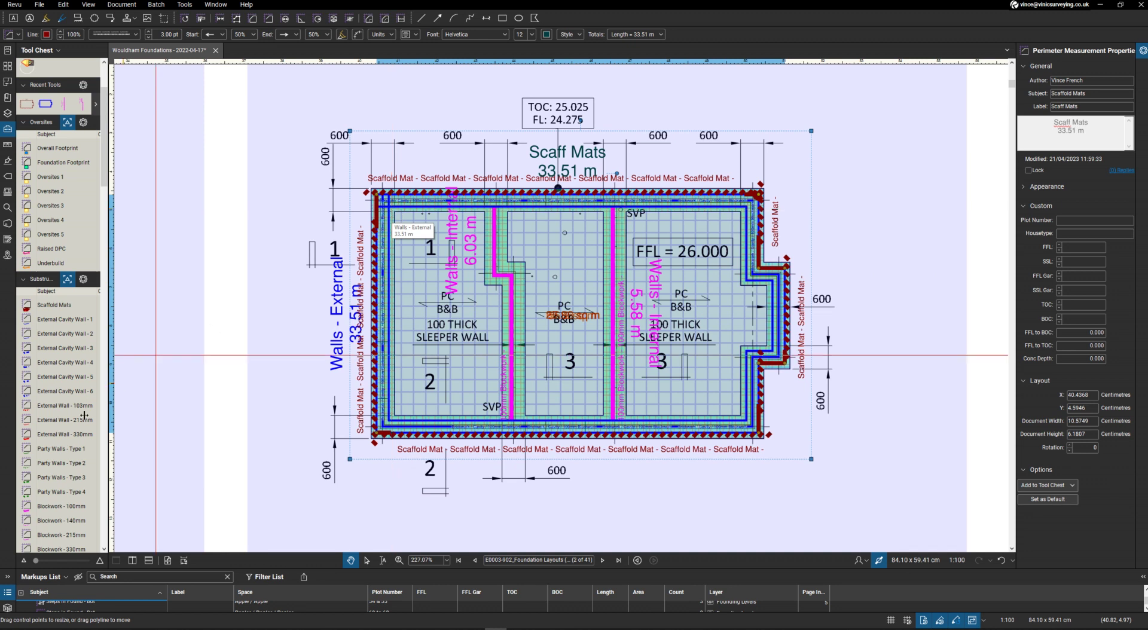
scroll(534, 263, down, 2)
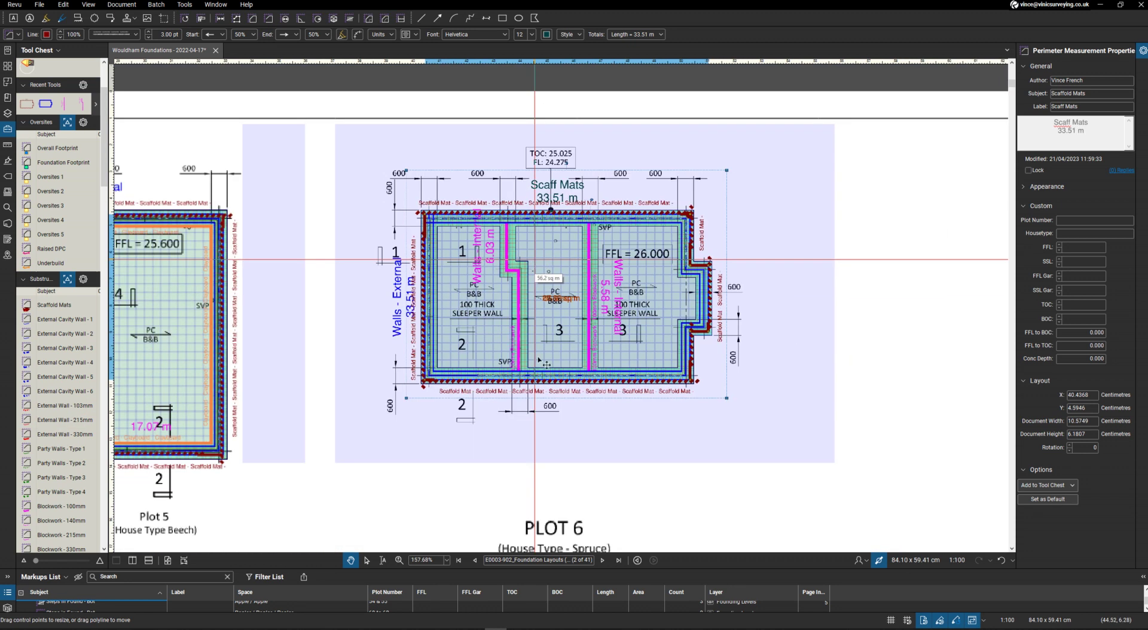
scroll(494, 391, up, 1)
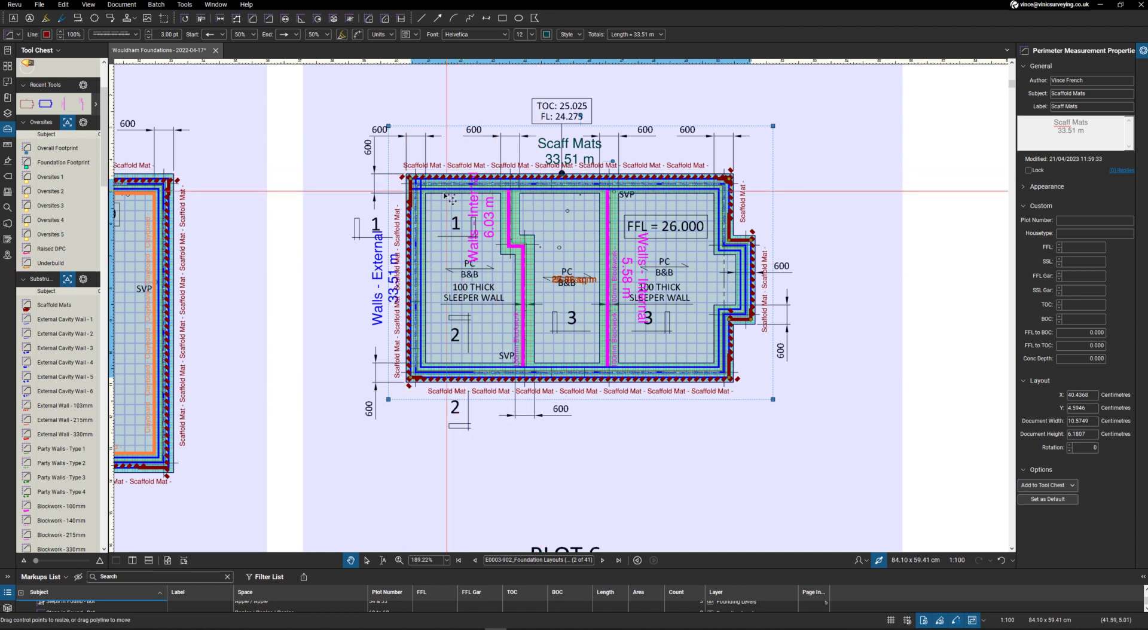
scroll(59, 493, down, 15)
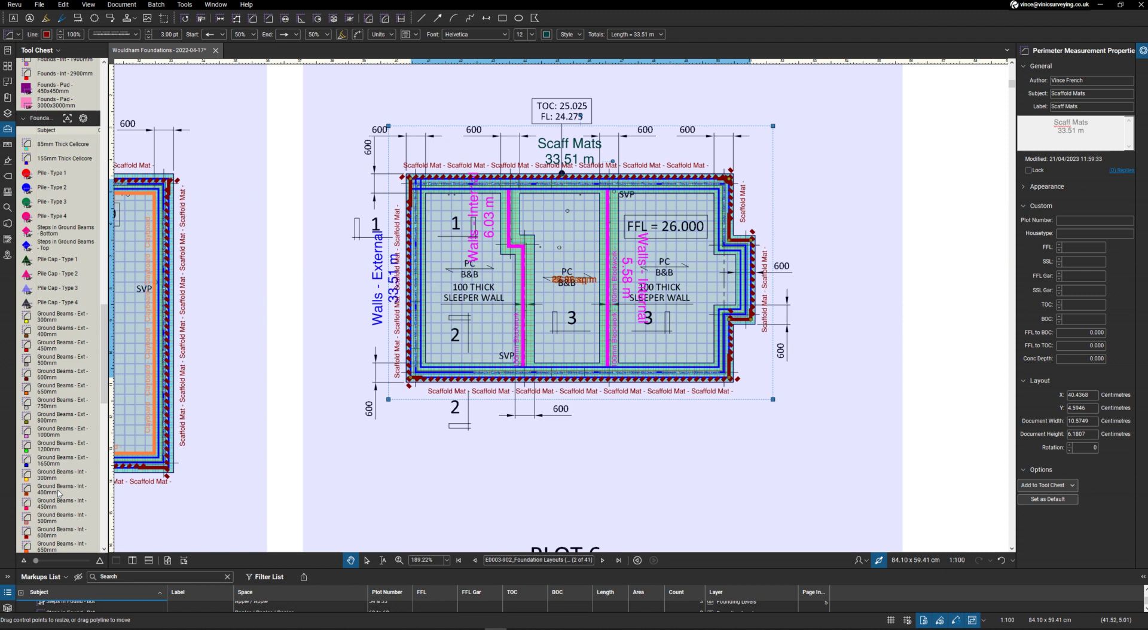
scroll(58, 494, down, 15)
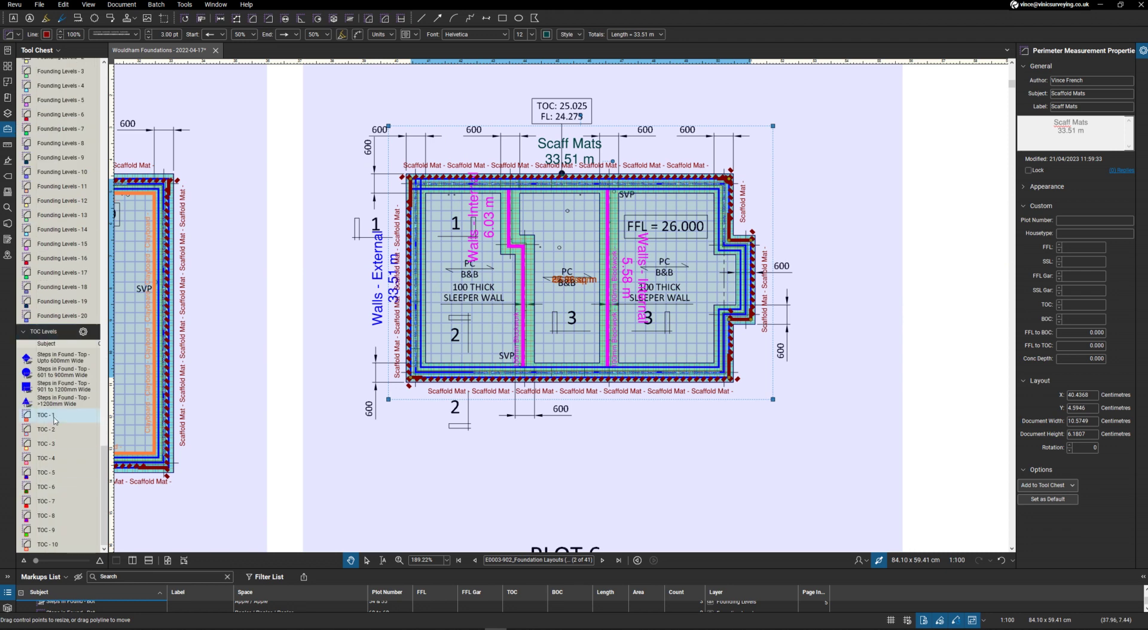
scroll(64, 337, up, 10)
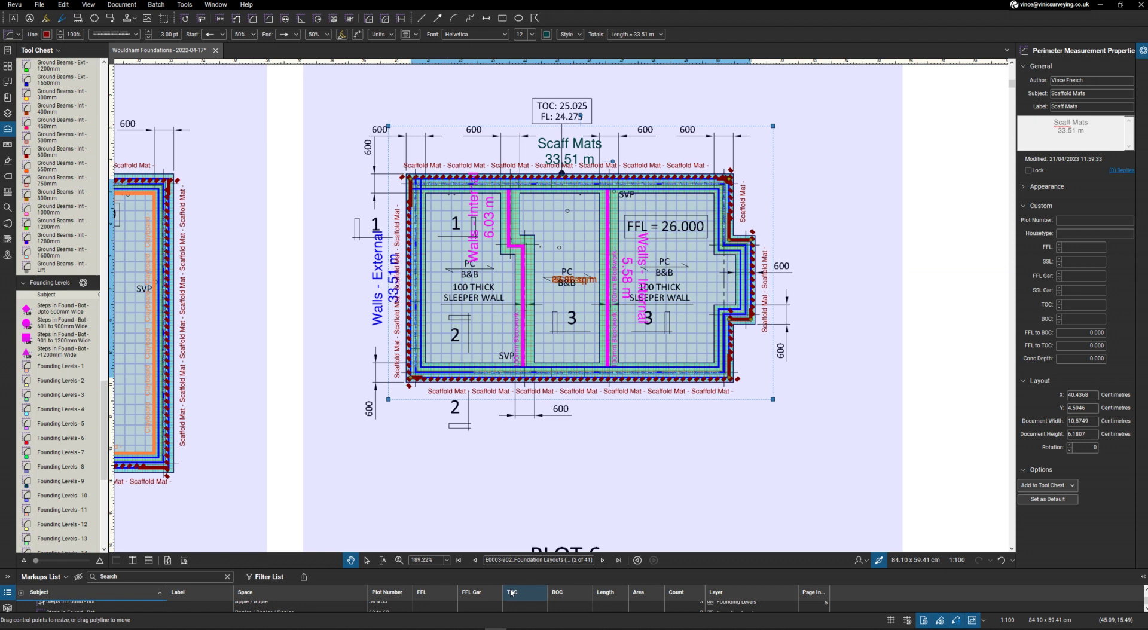
scroll(511, 592, down, 2)
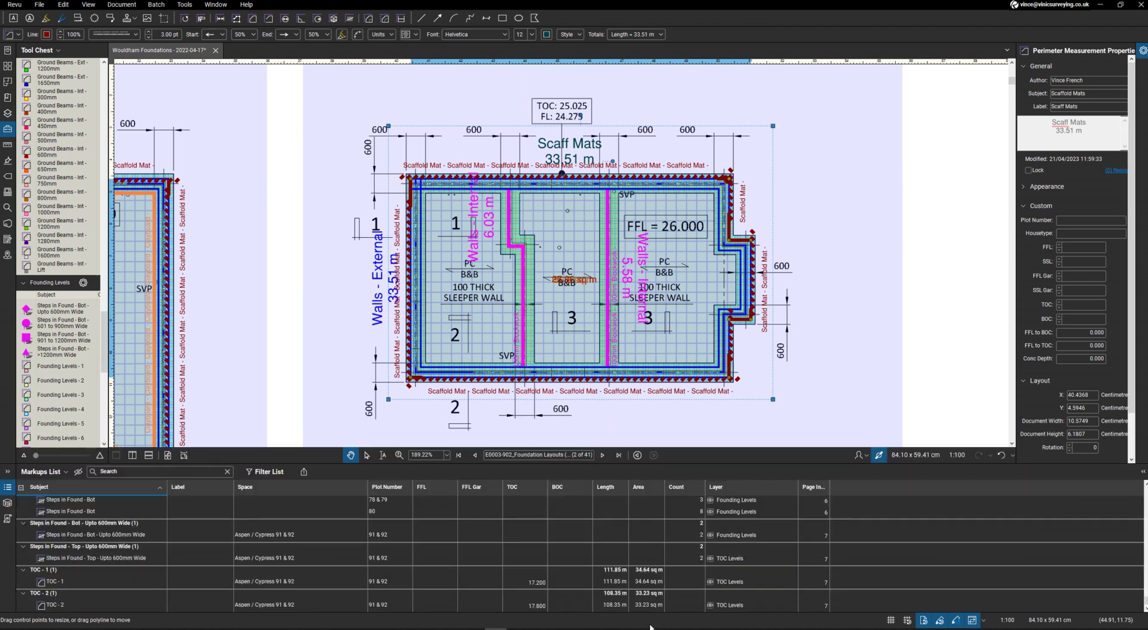
Review the foundation measurements in the Markups List, then return to the Excel workbook
scroll(473, 572, up, 10)
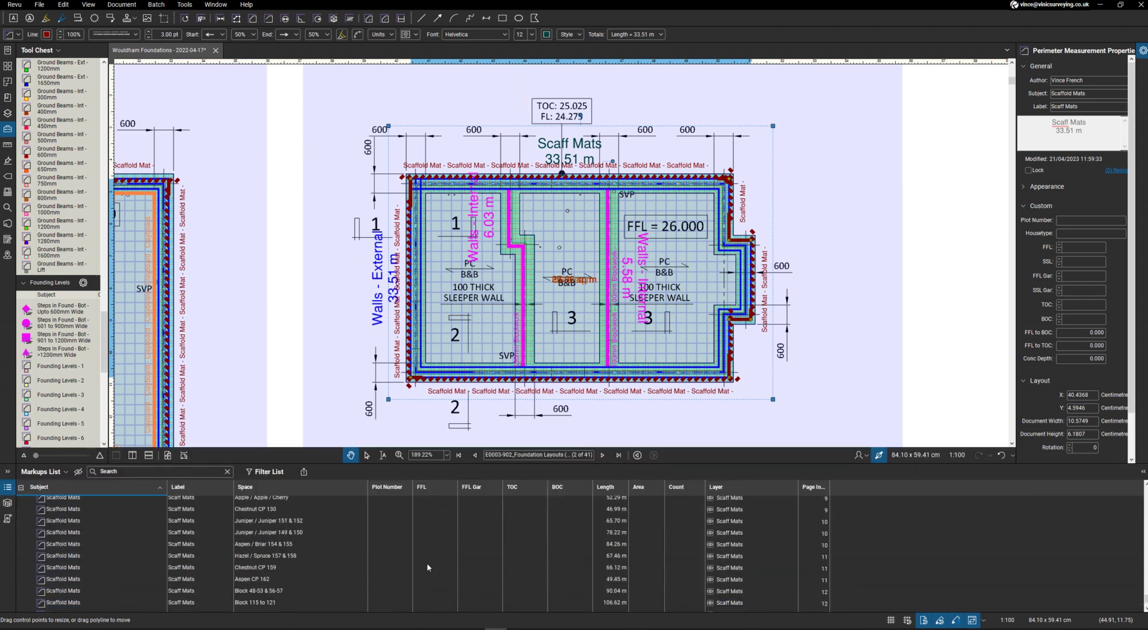
scroll(428, 567, up, 10)
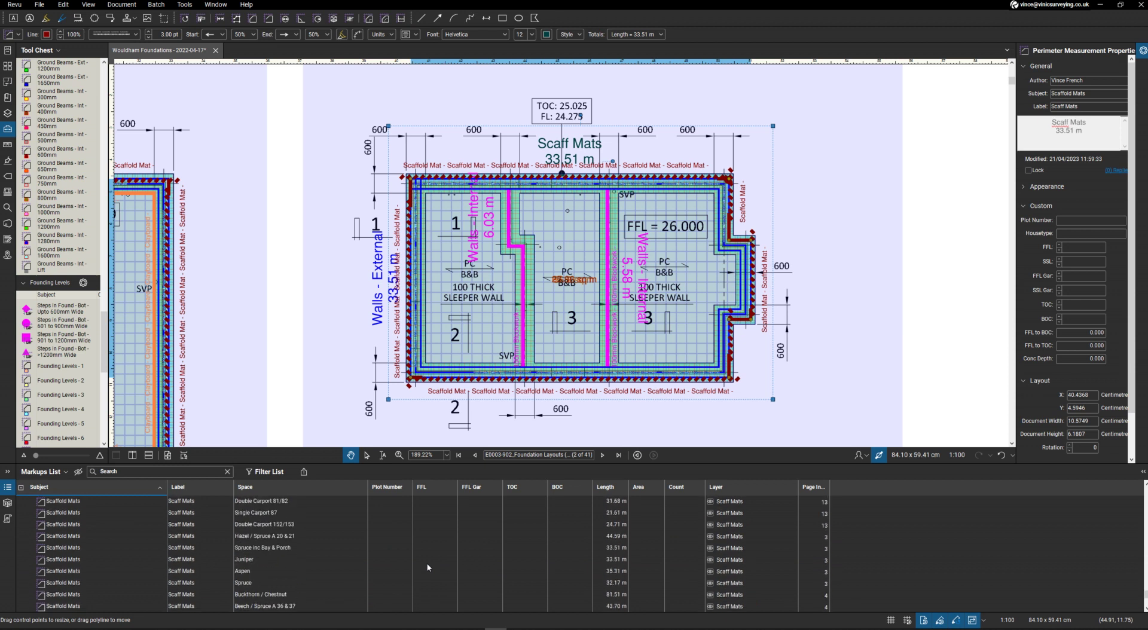
scroll(428, 567, down, 3)
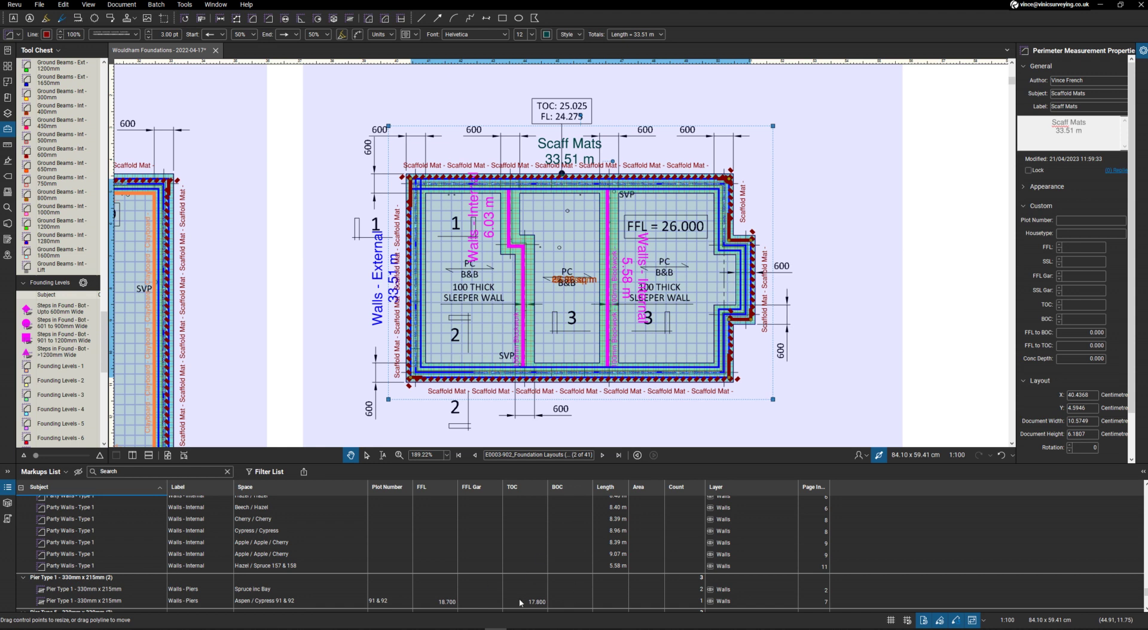
scroll(525, 601, up, 10)
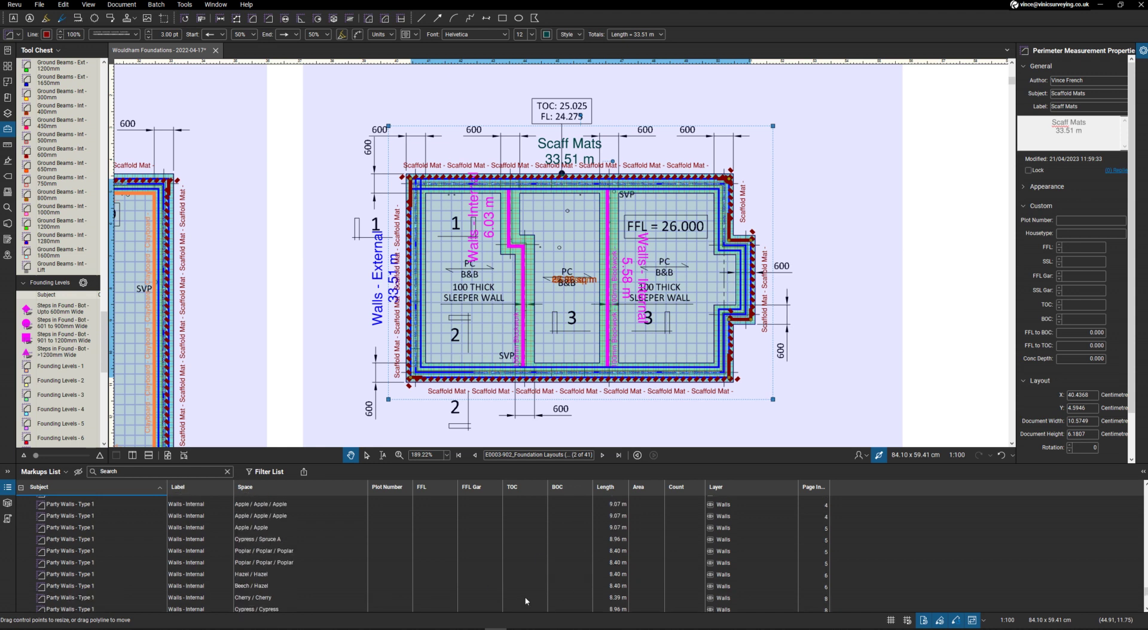
scroll(525, 601, up, 10)
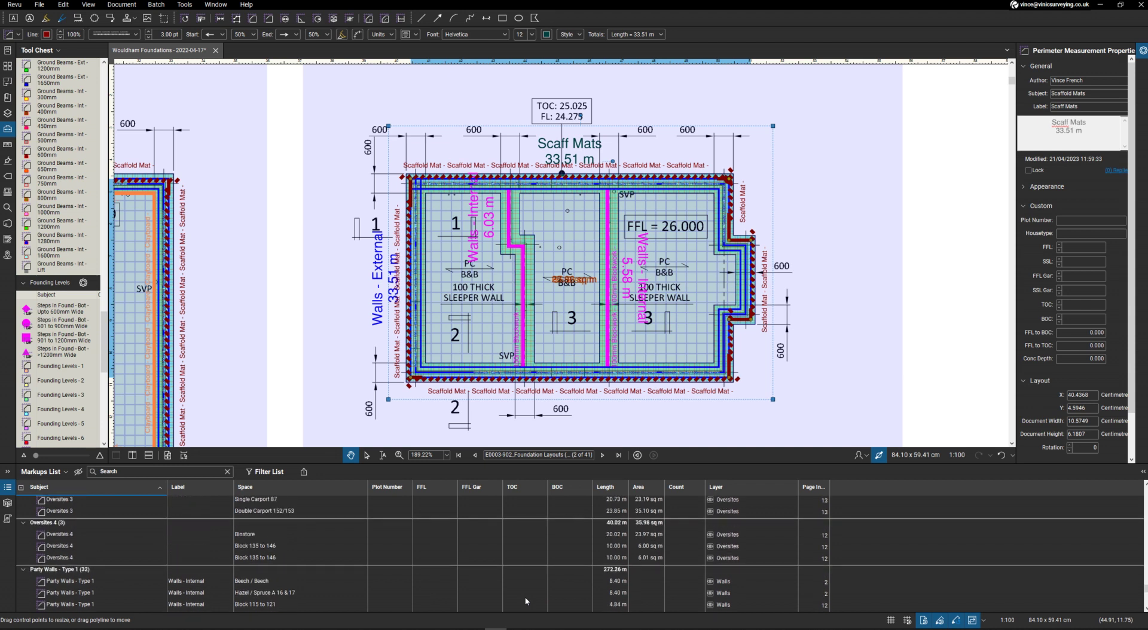
scroll(525, 601, up, 4)
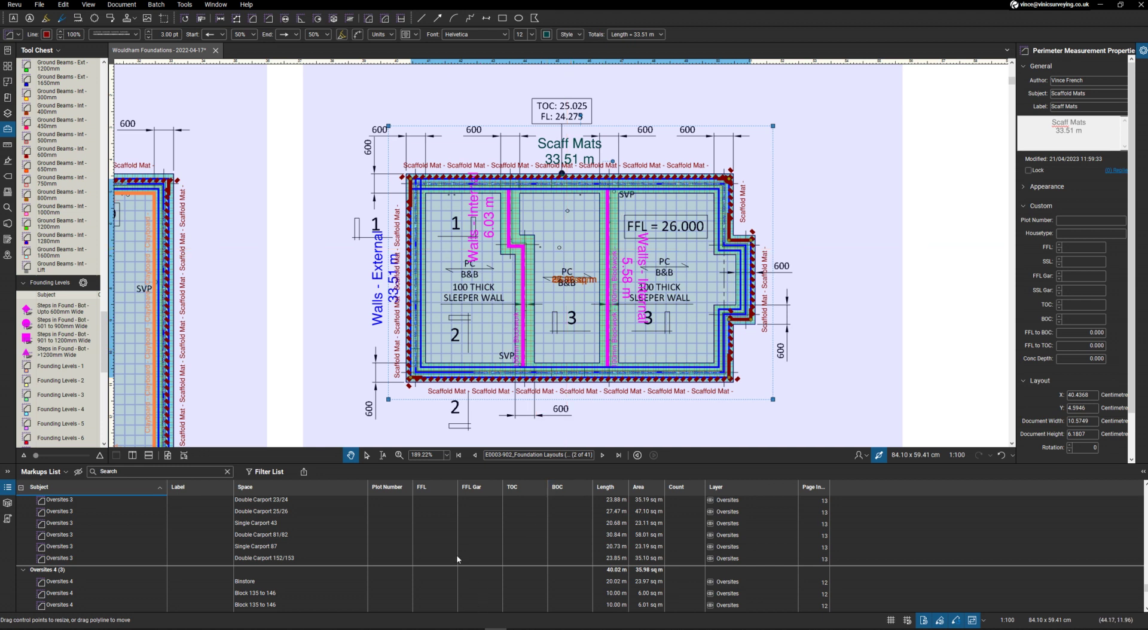
scroll(457, 556, up, 10)
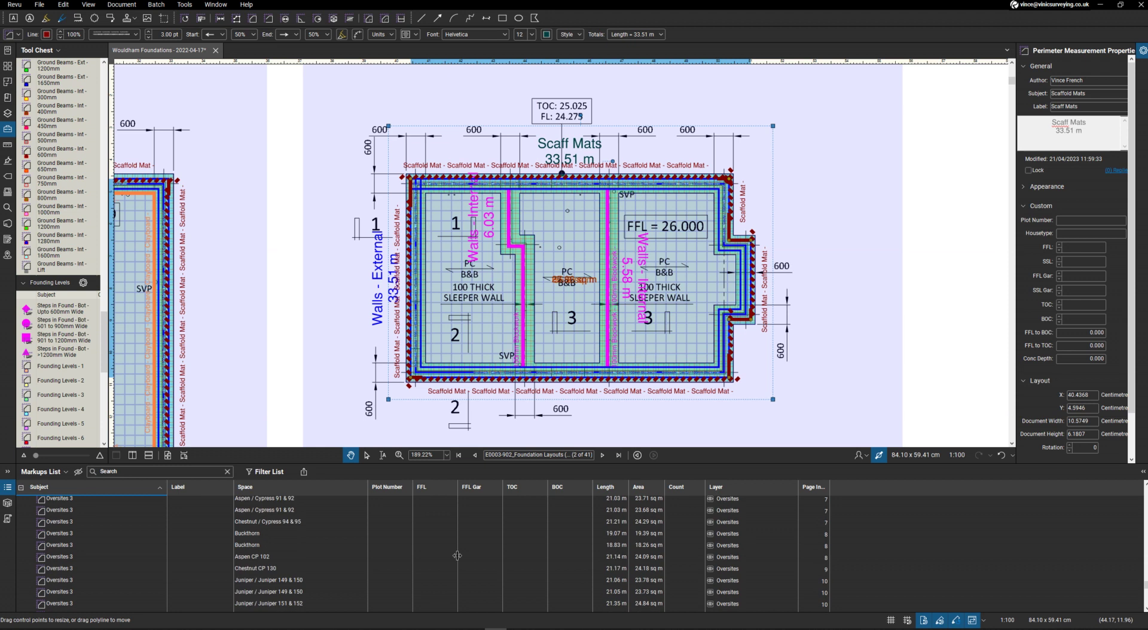
scroll(457, 556, up, 10)
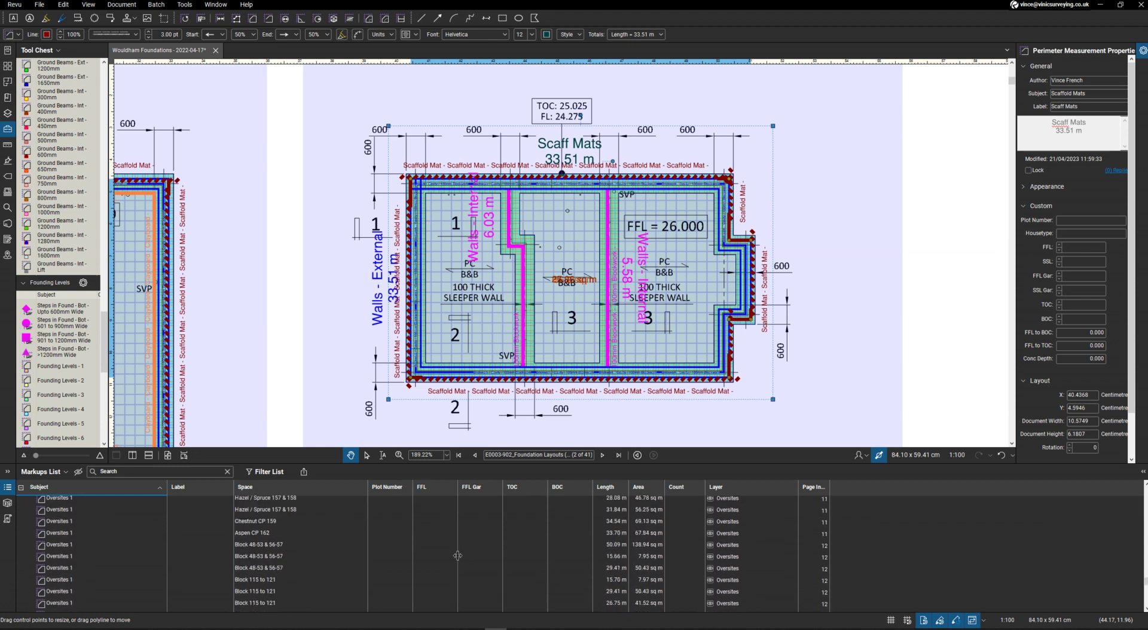
scroll(457, 555, up, 10)
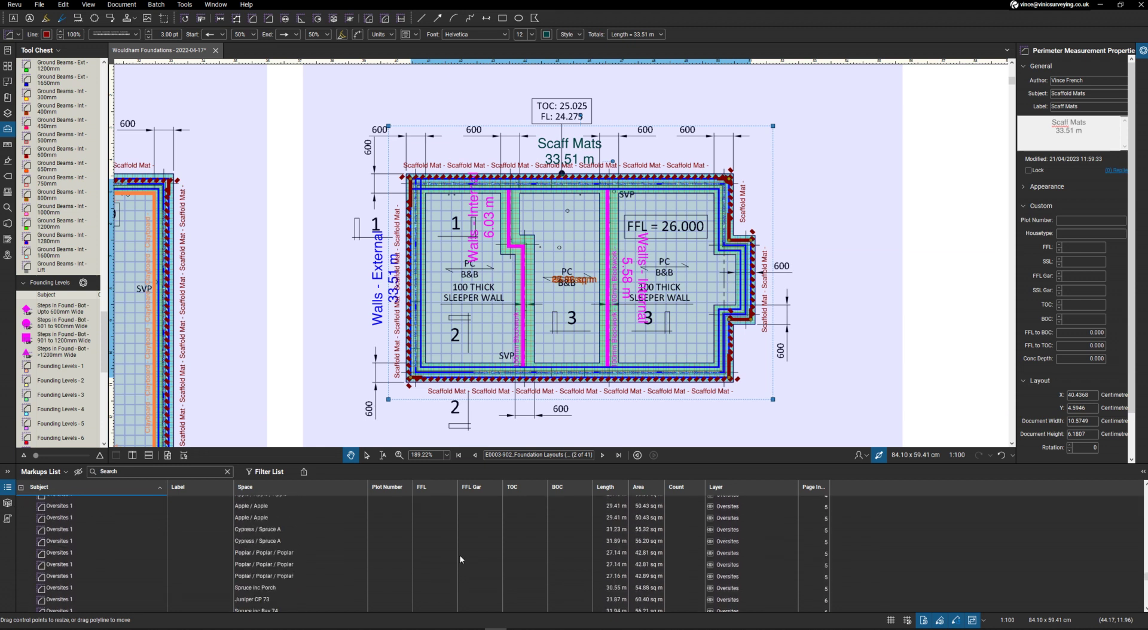
scroll(460, 559, up, 10)
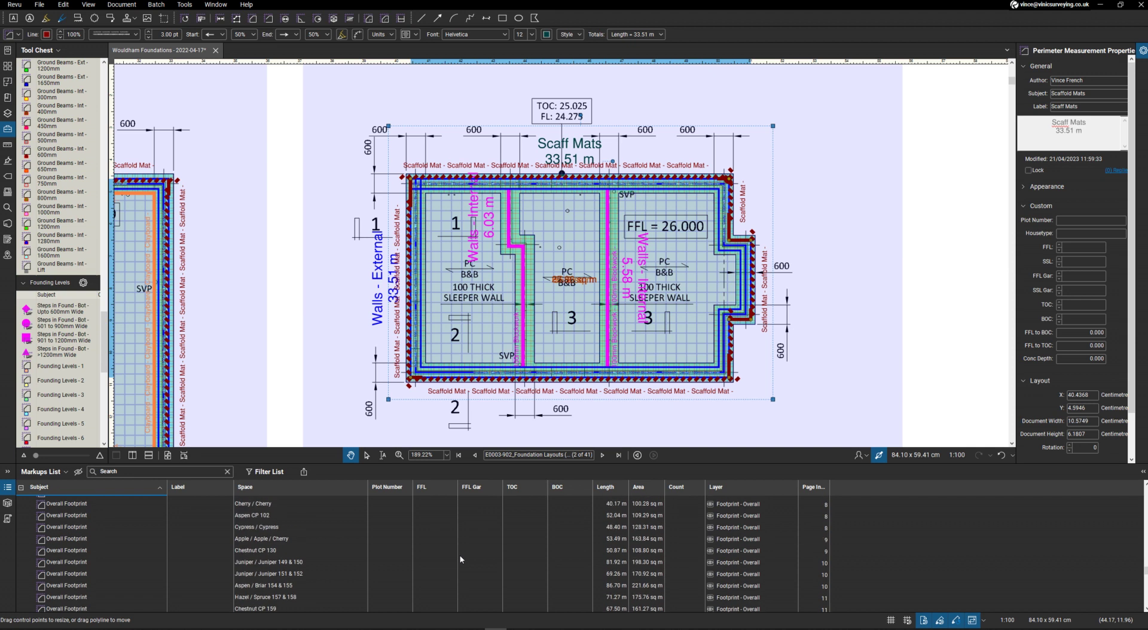
scroll(460, 559, up, 10)
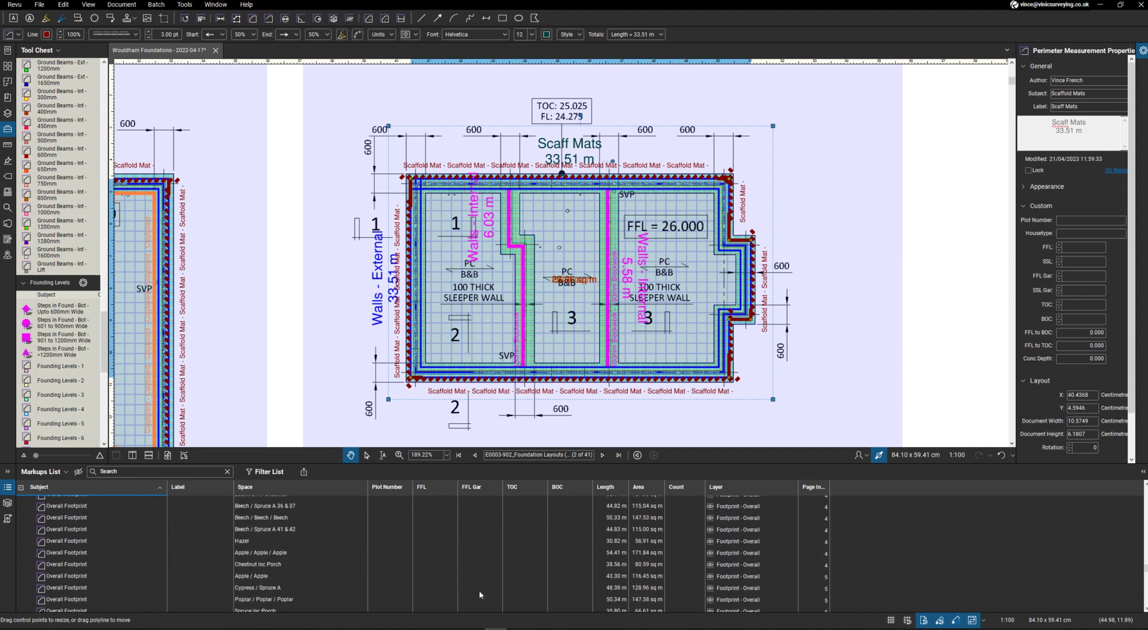
scroll(478, 590, up, 5)
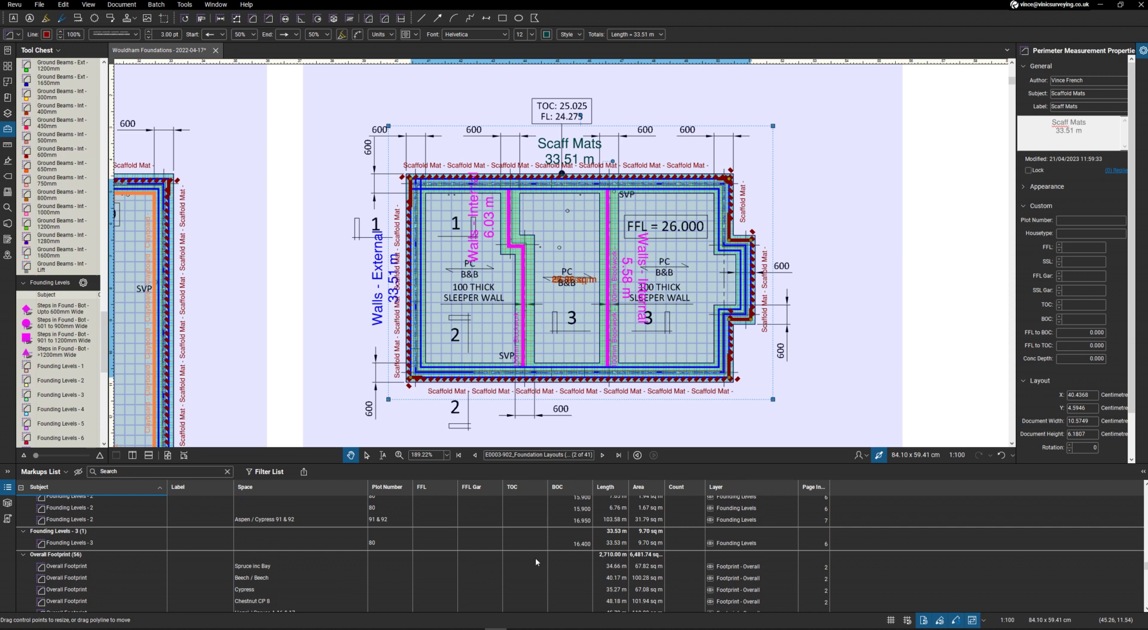
scroll(600, 571, up, 2)
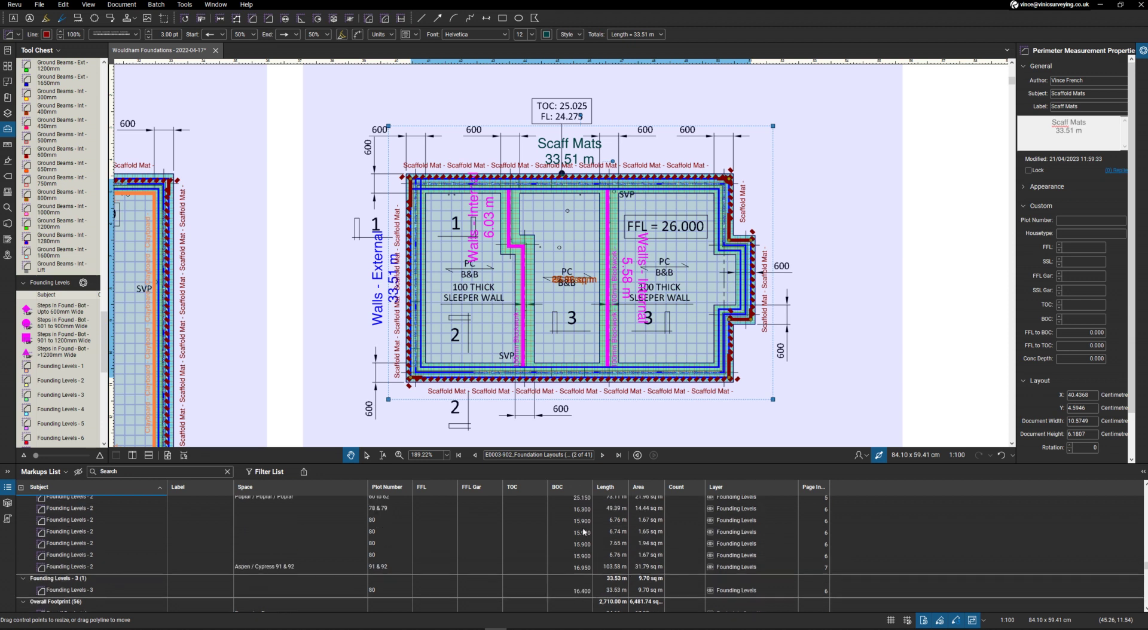
scroll(373, 557, down, 10)
scroll(373, 553, up, 15)
scroll(379, 554, up, 10)
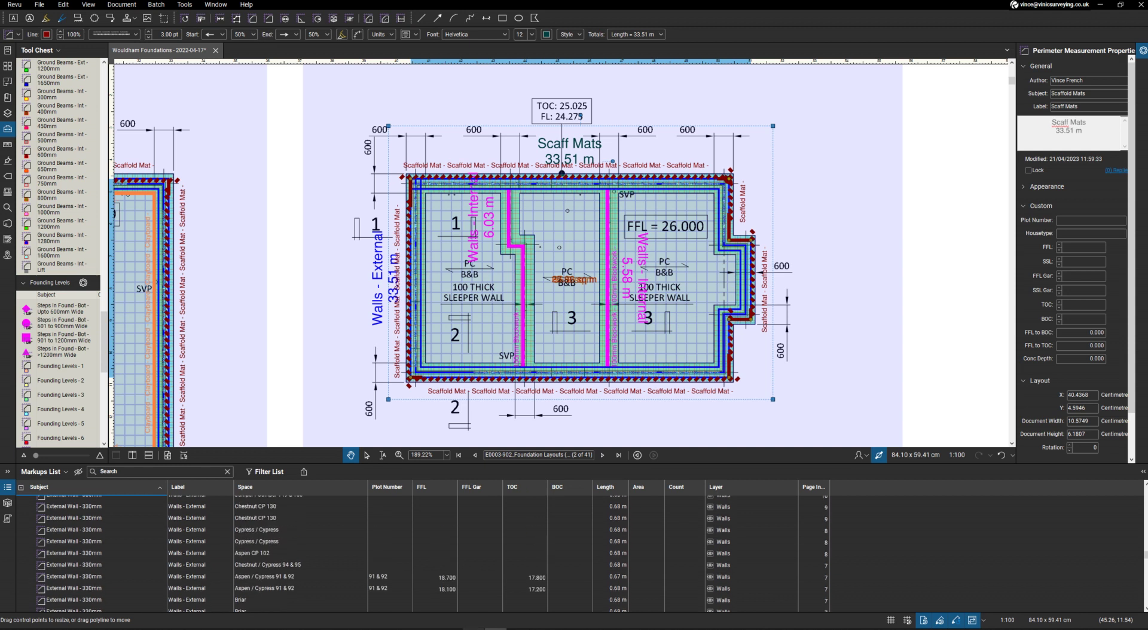
key(alt+Tab)
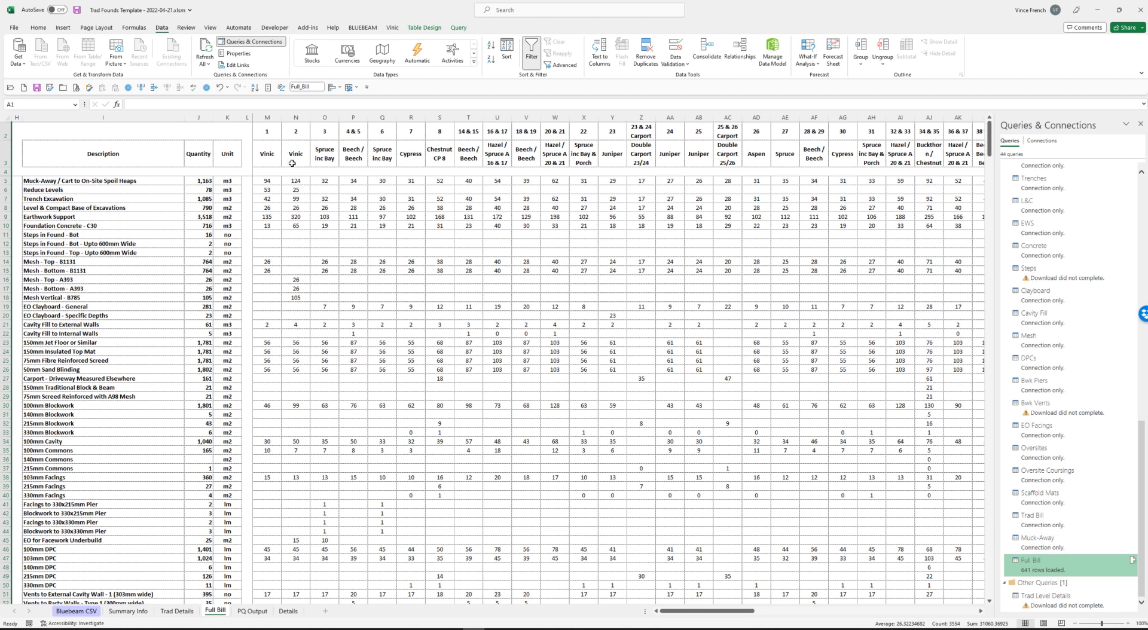
Check plot 1 and 2 quantities for reduce levels, mesh, cavity fill, blockwork and facework underbuild
click(263, 189)
click(292, 190)
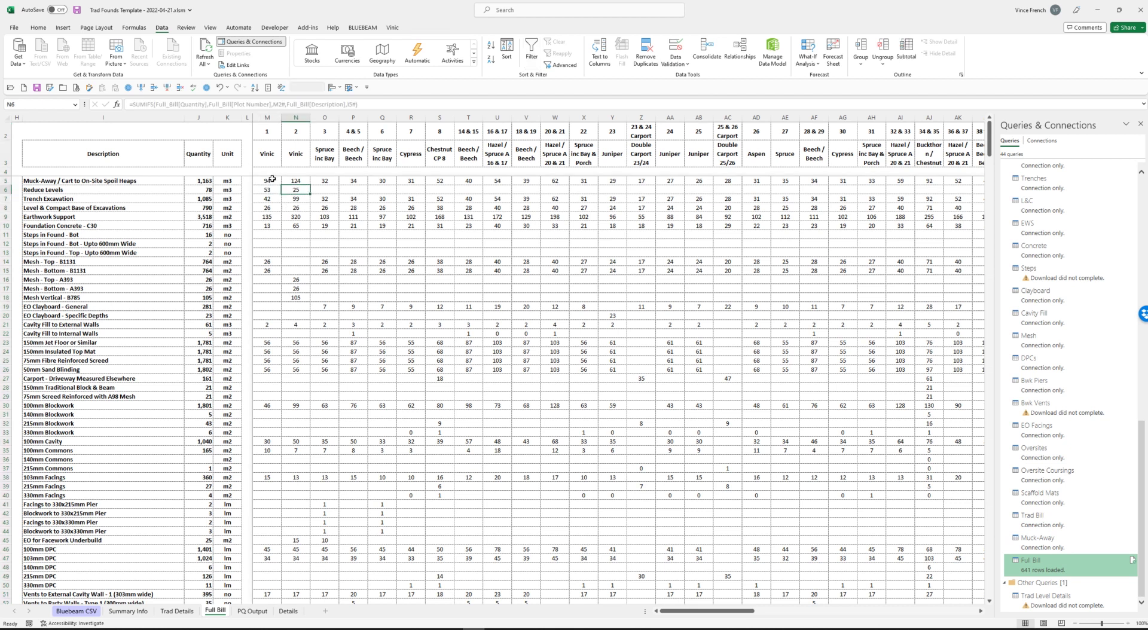
click(264, 259)
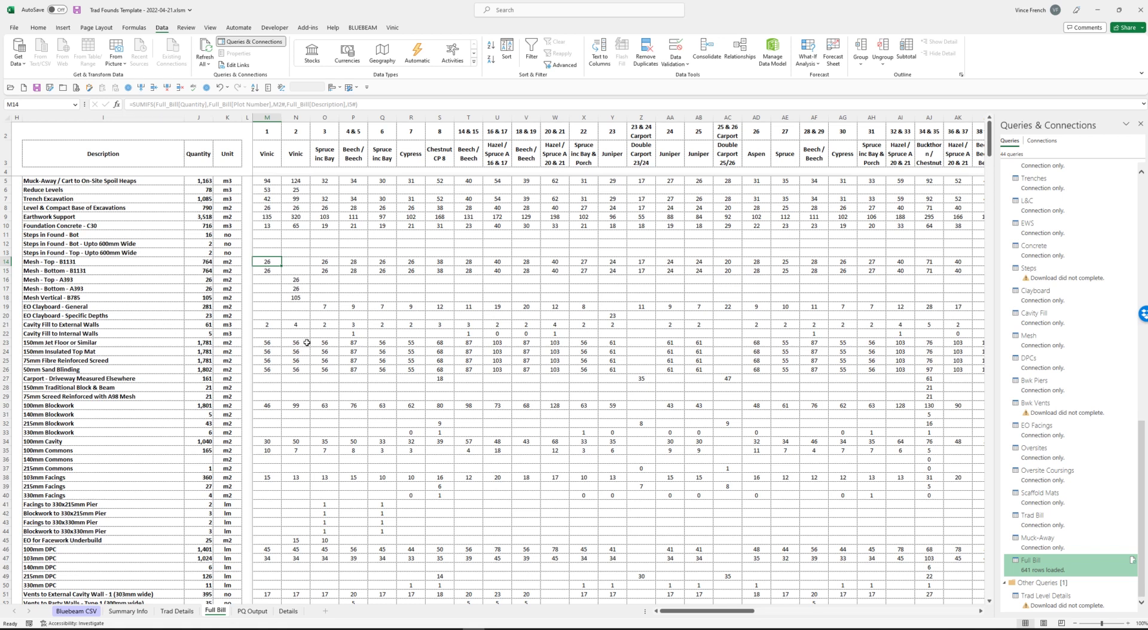
click(285, 324)
click(275, 325)
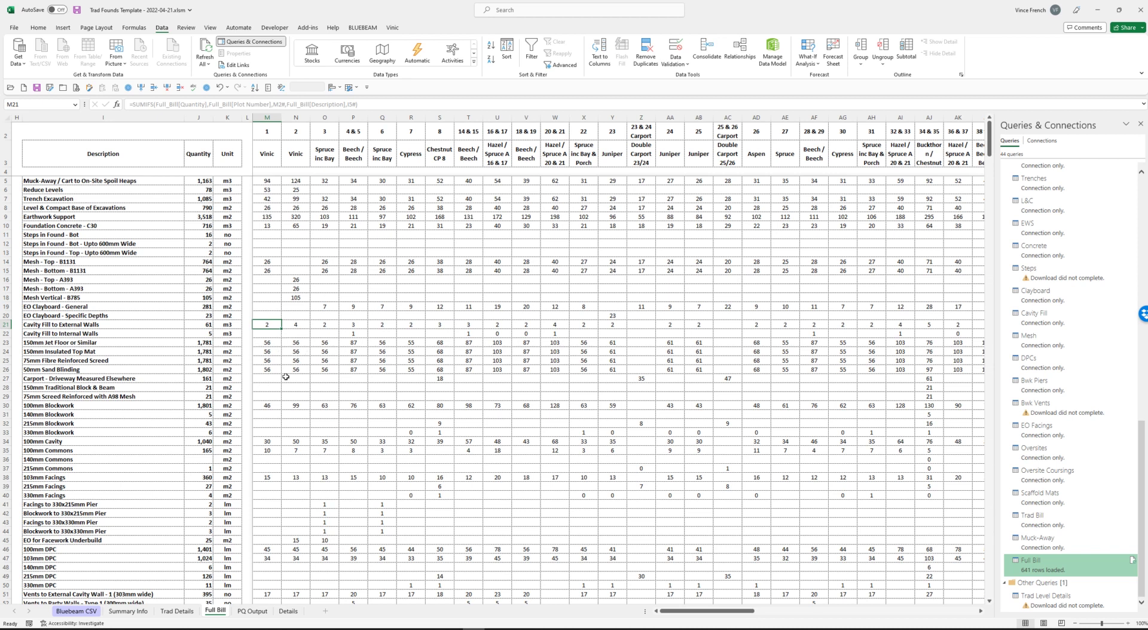
scroll(284, 351, down, 2)
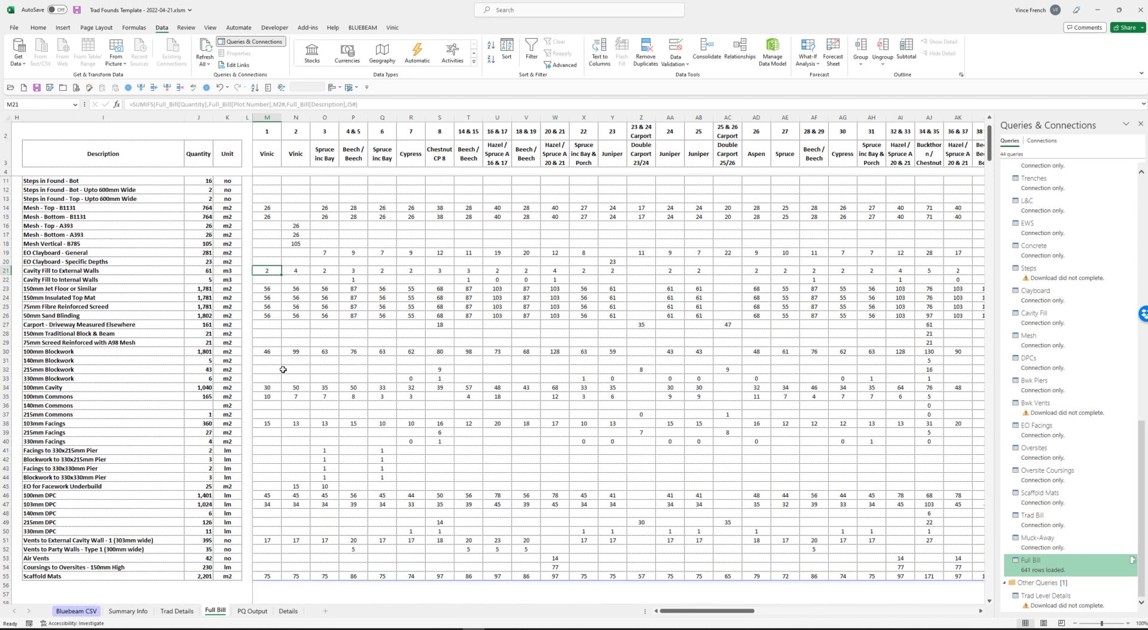
click(267, 351)
click(299, 353)
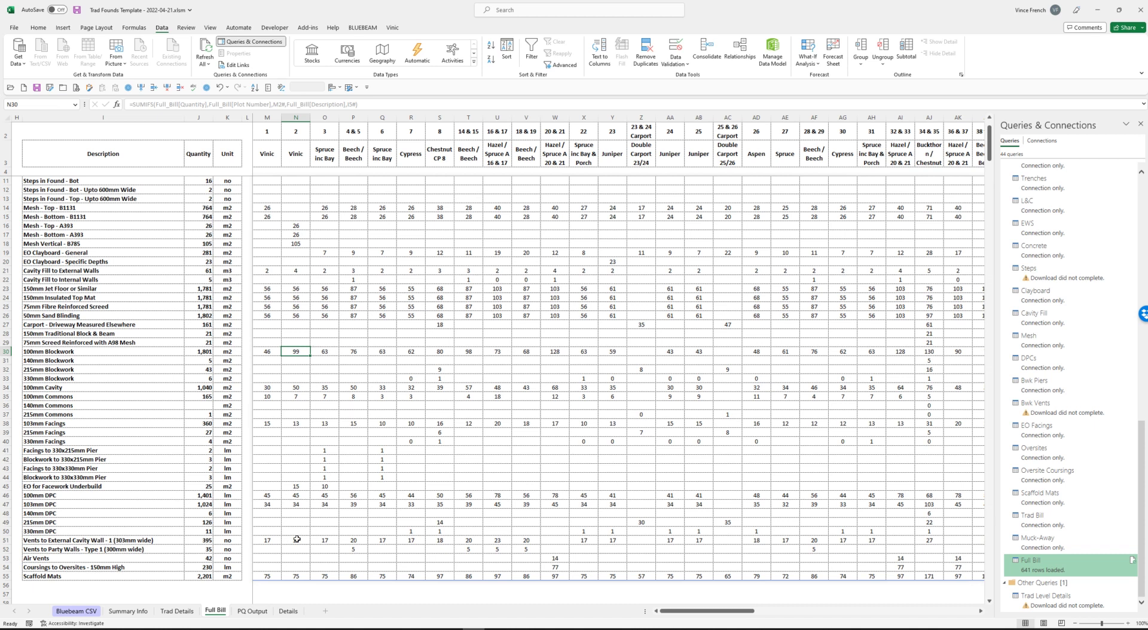
click(296, 488)
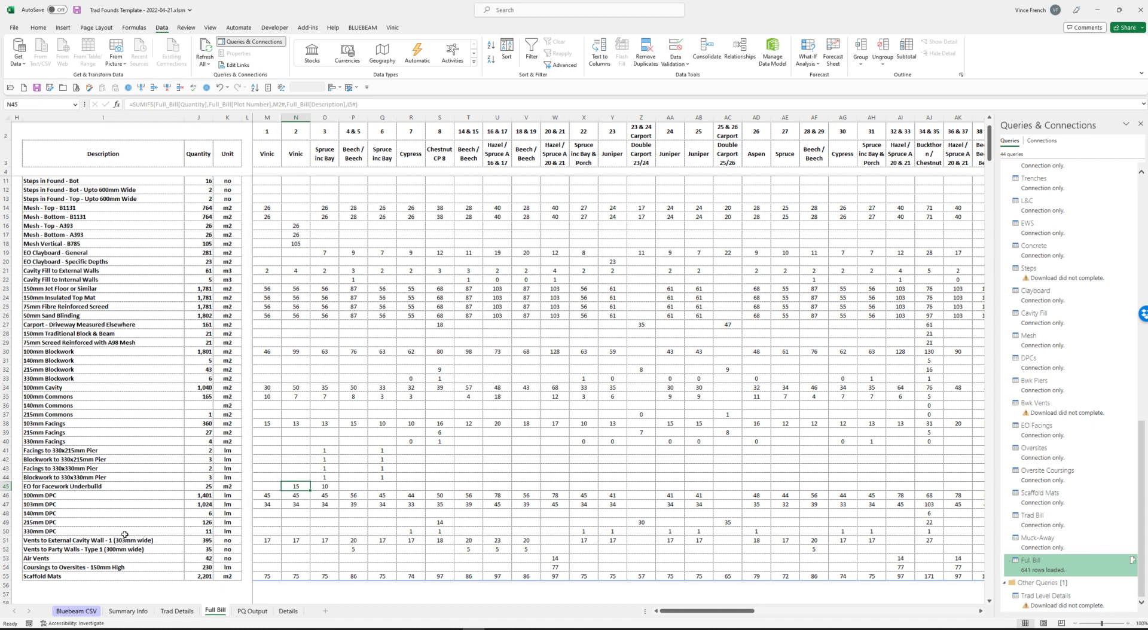
scroll(276, 506, up, 2)
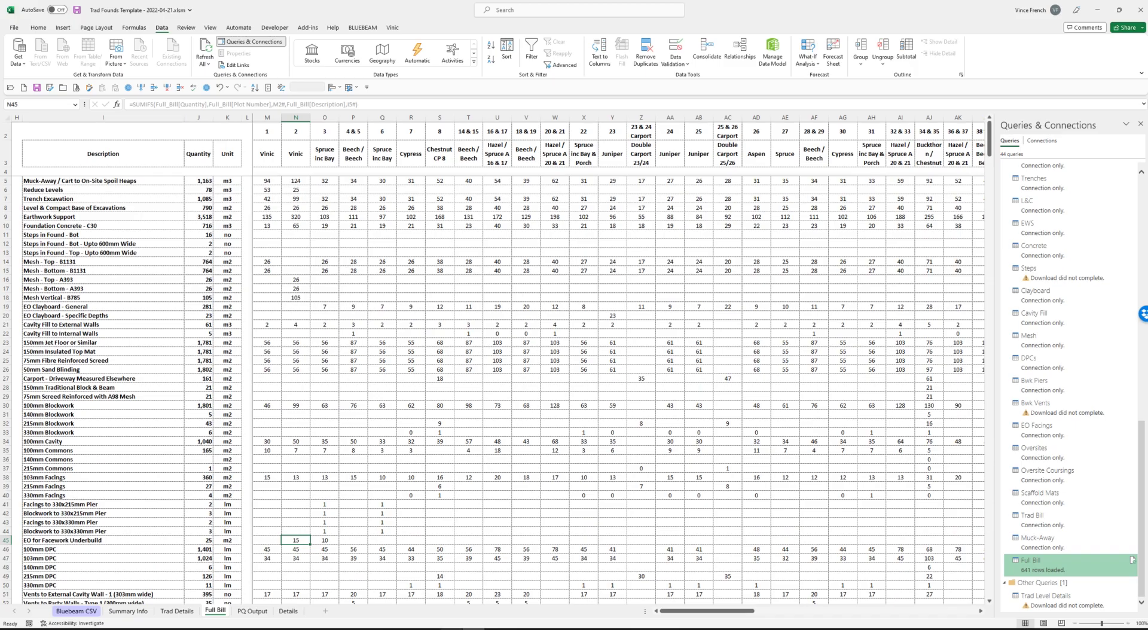
click(451, 628)
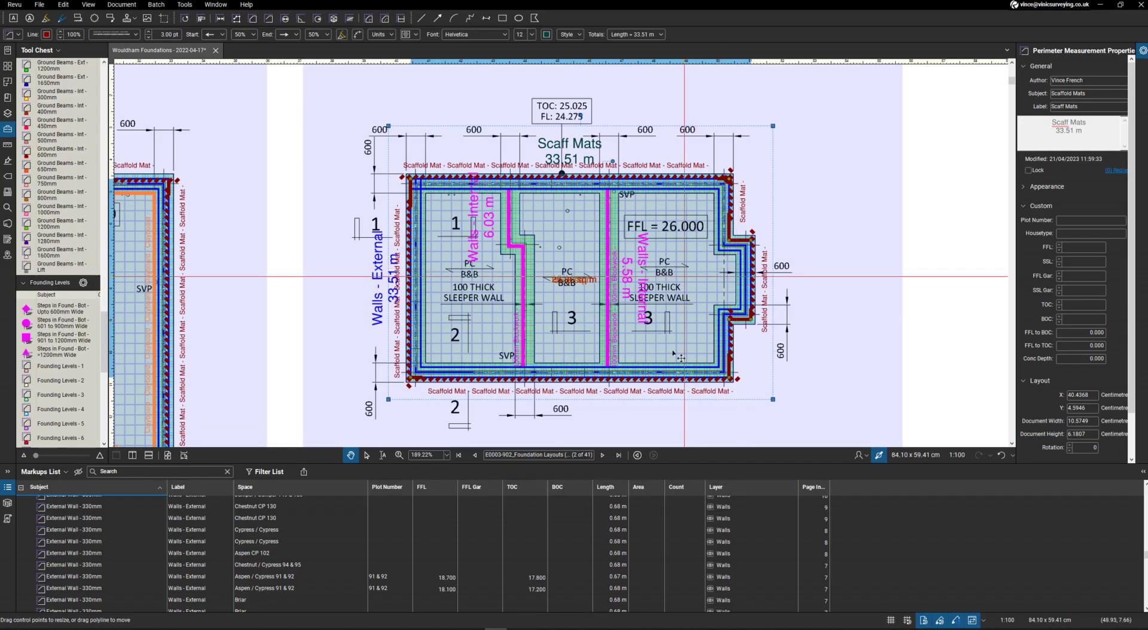
Switch back to the Trad Founds Template workbook to view the Full Bill quantities for plots 1 and 2
mouse_move(473, 627)
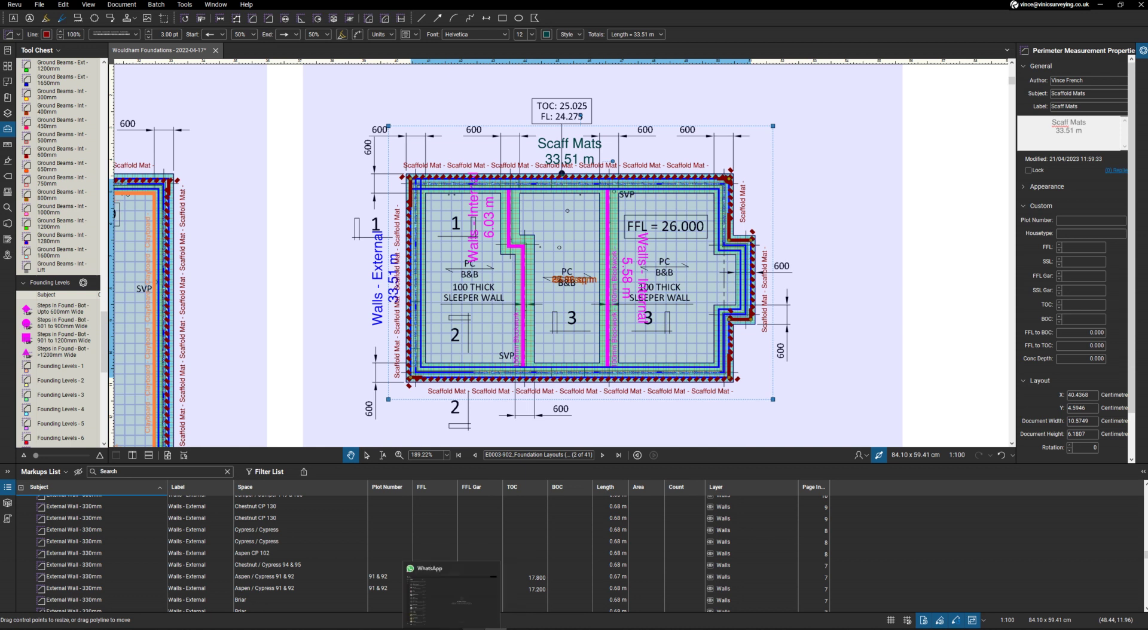
click(473, 628)
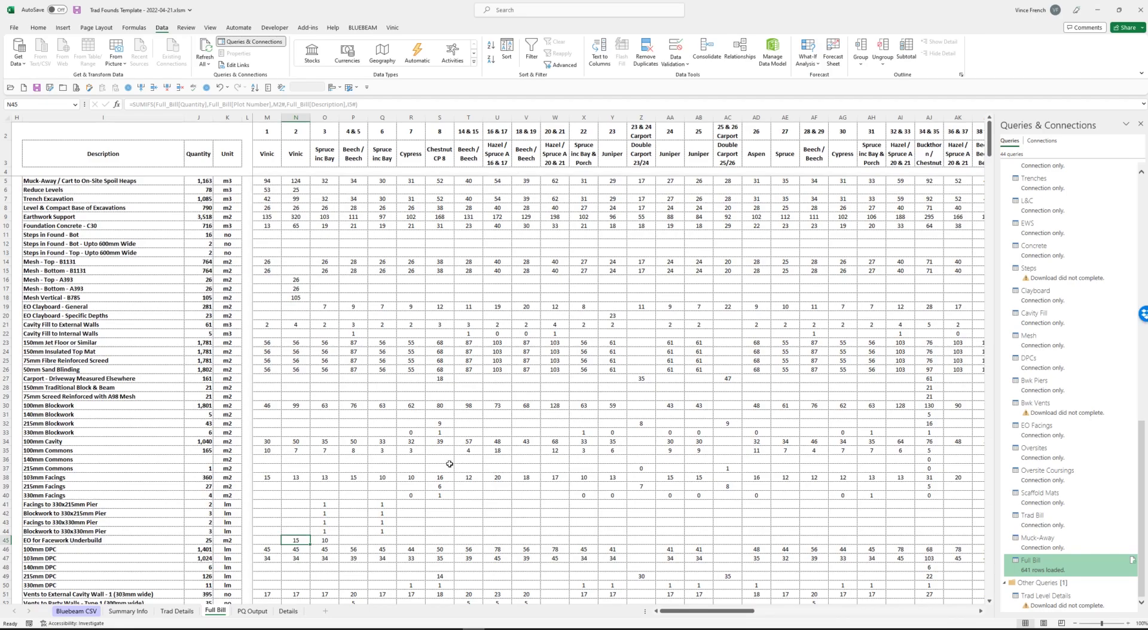
scroll(381, 369, down, 1)
scroll(381, 369, up, 1)
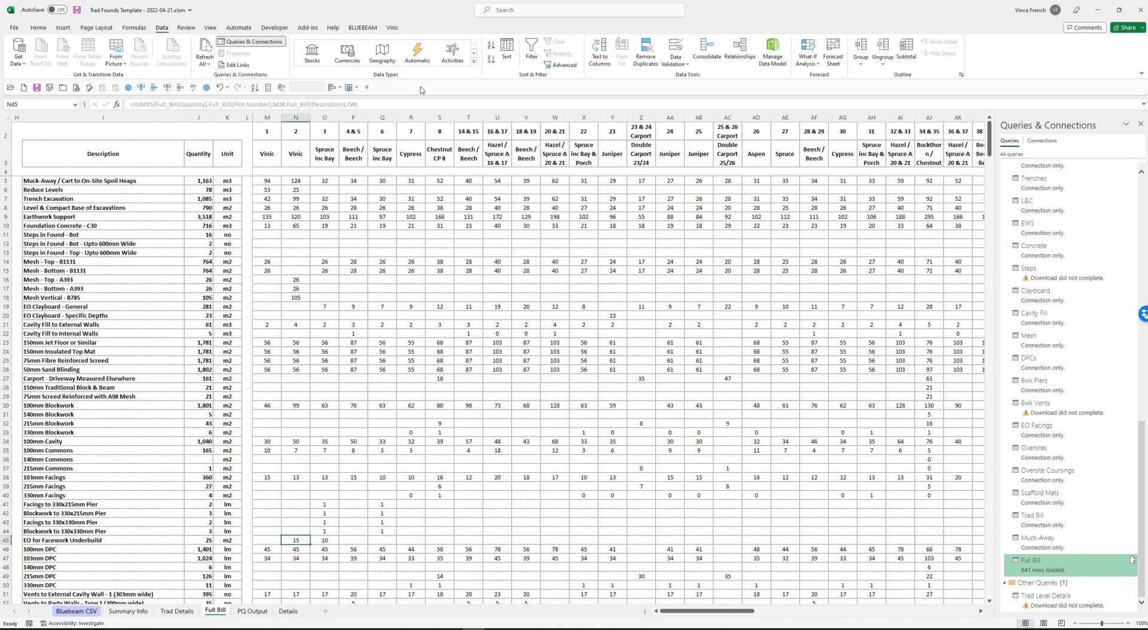